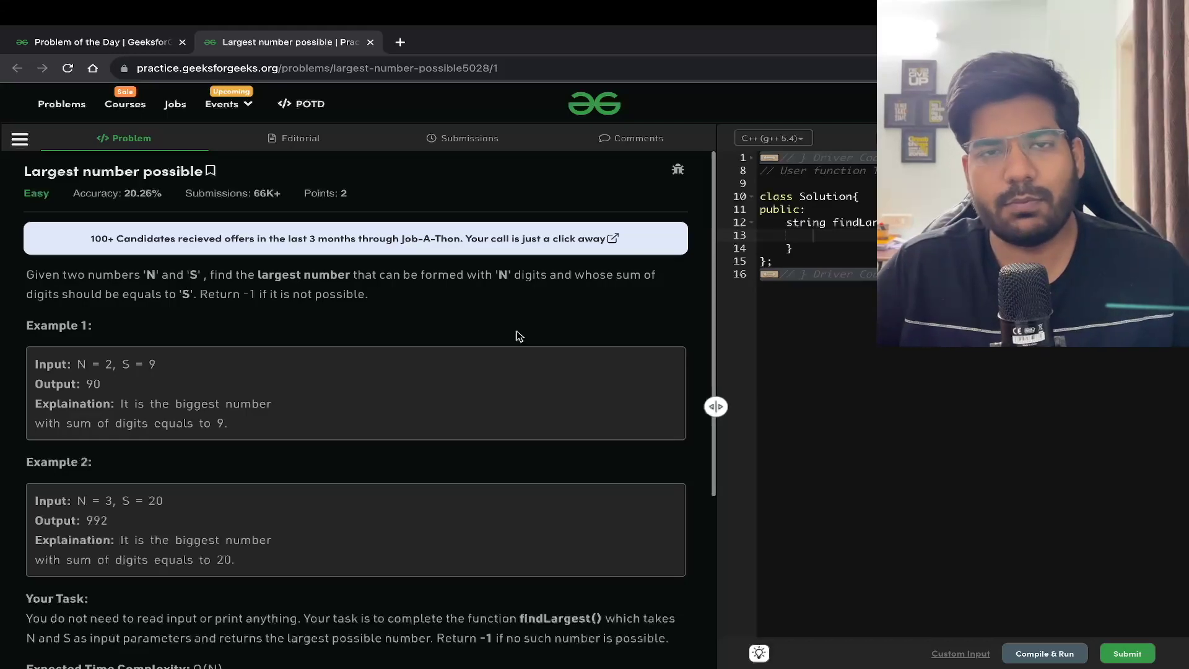
- Highlight the problem statement's key conditions: 'N' digits whose sum is S
drag(26, 274, 244, 275)
click(219, 286)
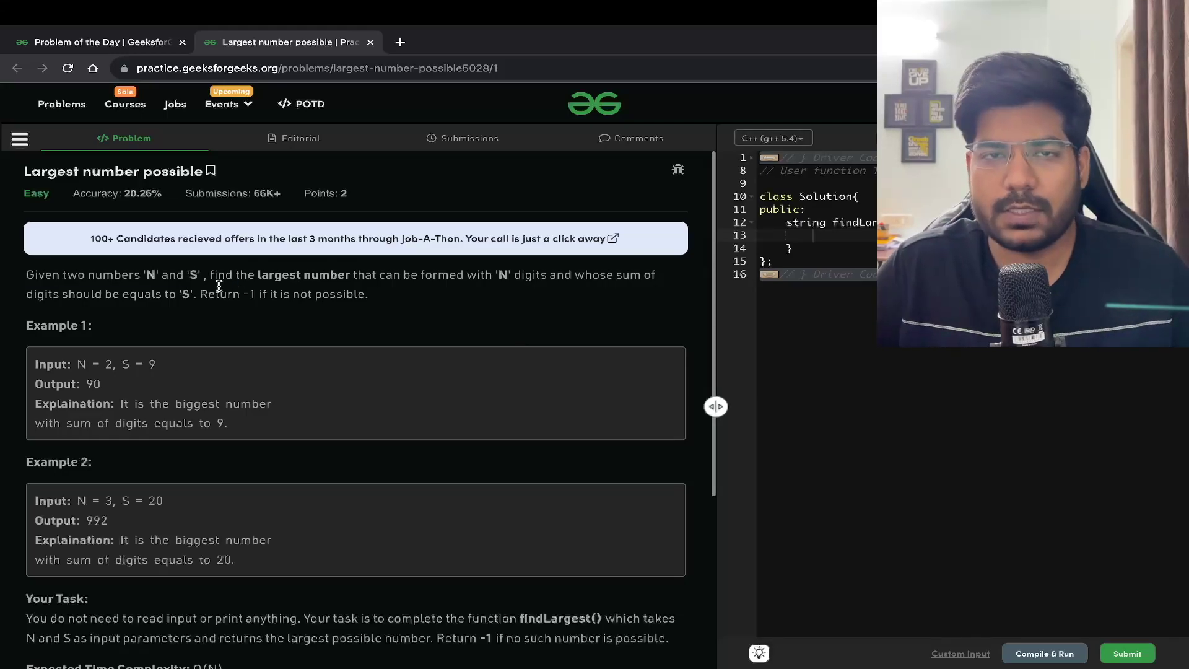
drag(28, 285, 390, 292)
click(390, 292)
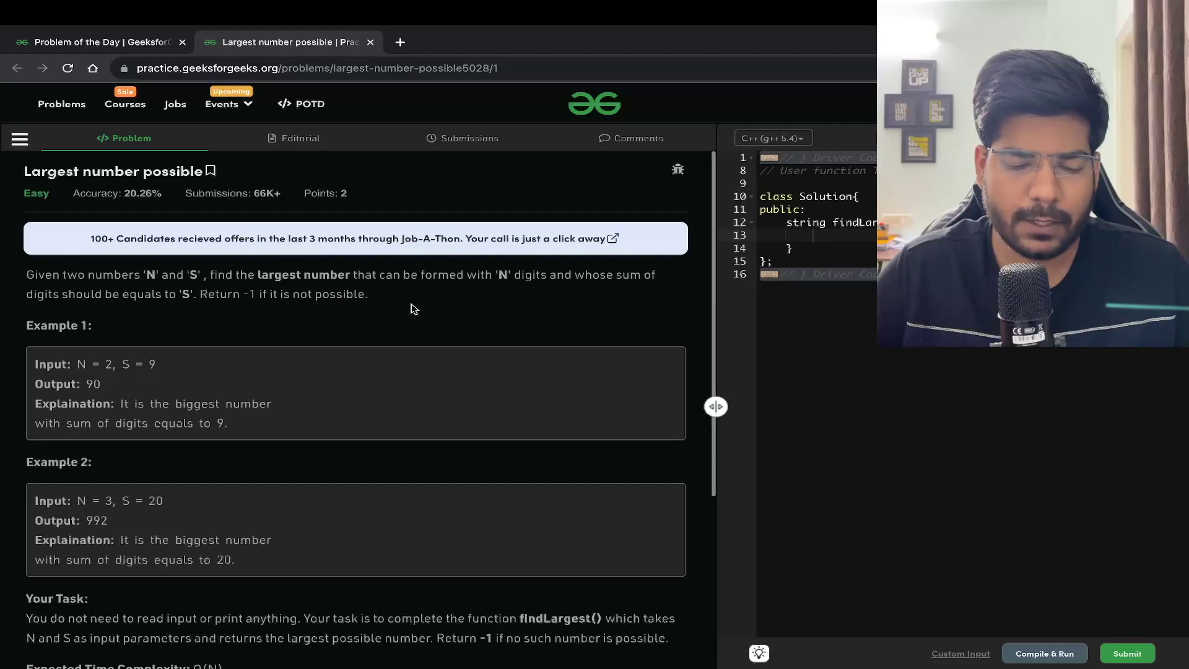
drag(494, 273, 547, 274)
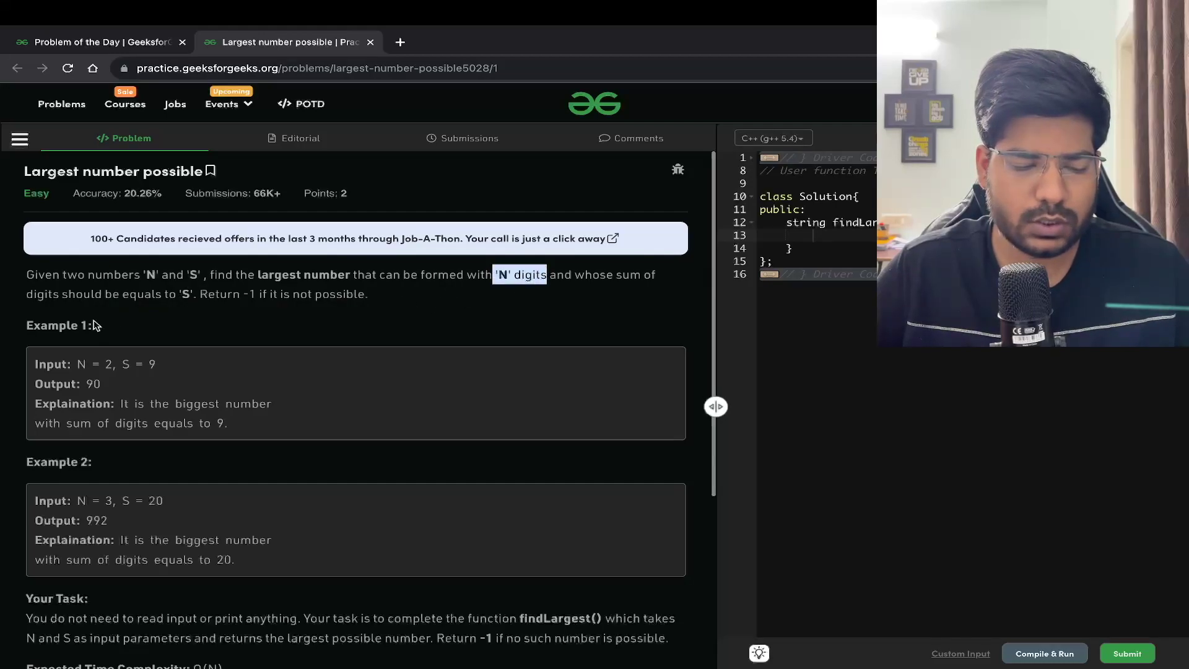
drag(26, 292, 374, 296)
click(408, 298)
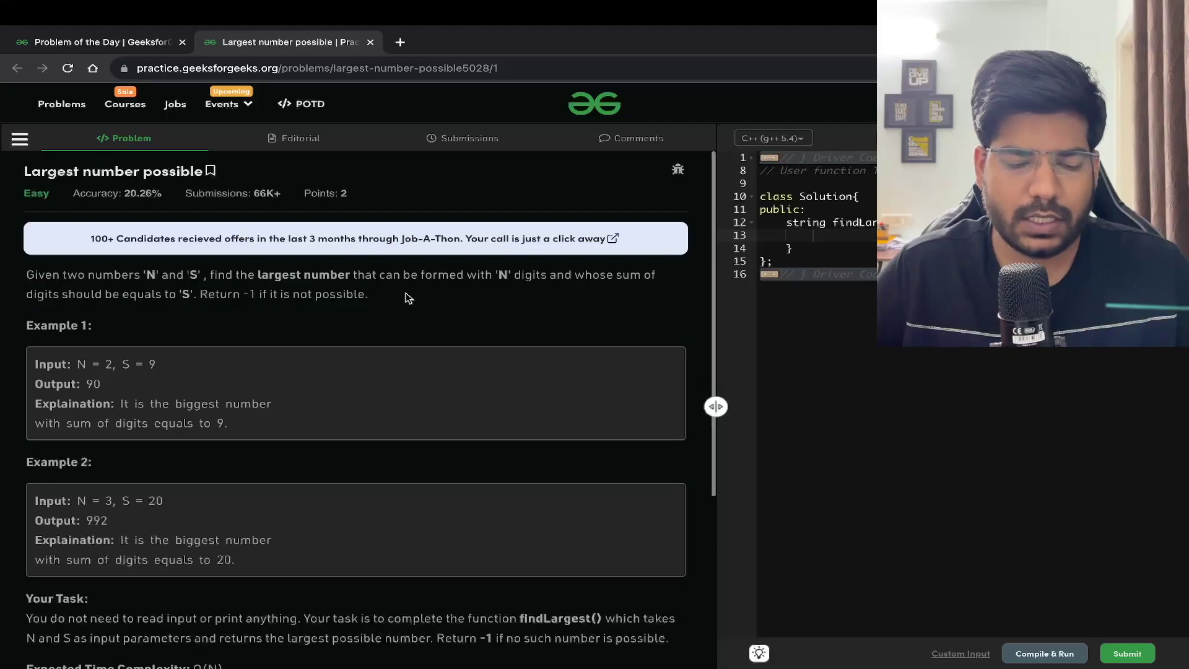
- Highlight Example 1's input N = 2, S = 9 and its output 90
scroll(406, 319, down, 1)
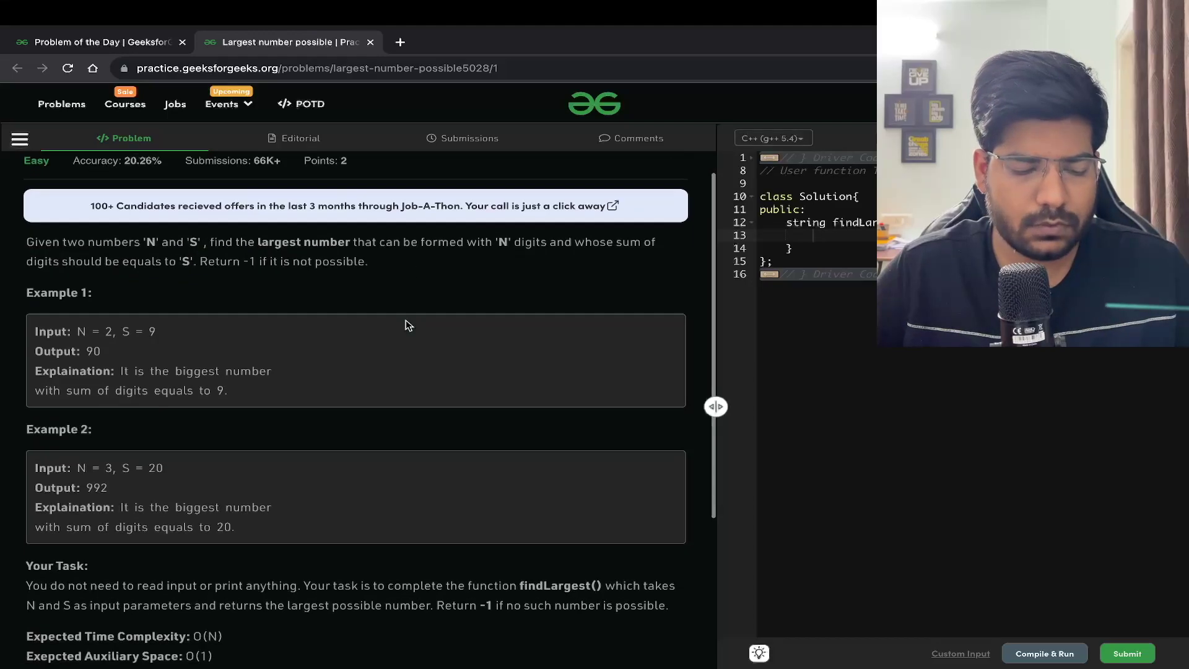
drag(75, 316, 164, 321)
click(110, 318)
click(172, 324)
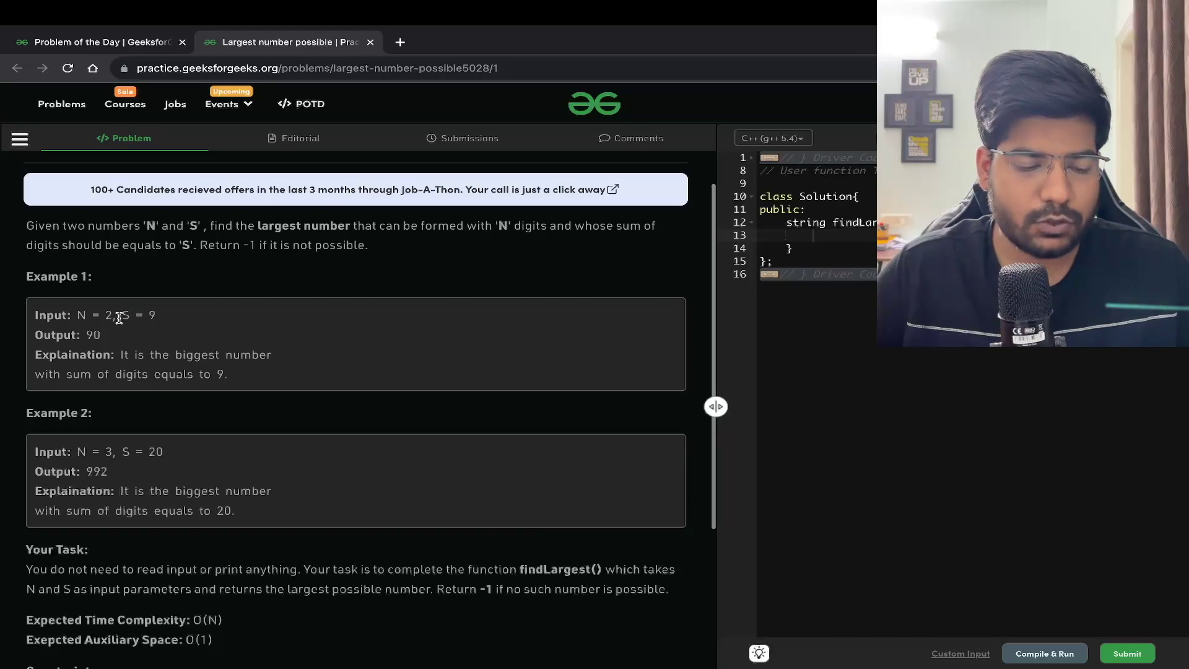
drag(122, 316, 176, 320)
click(87, 334)
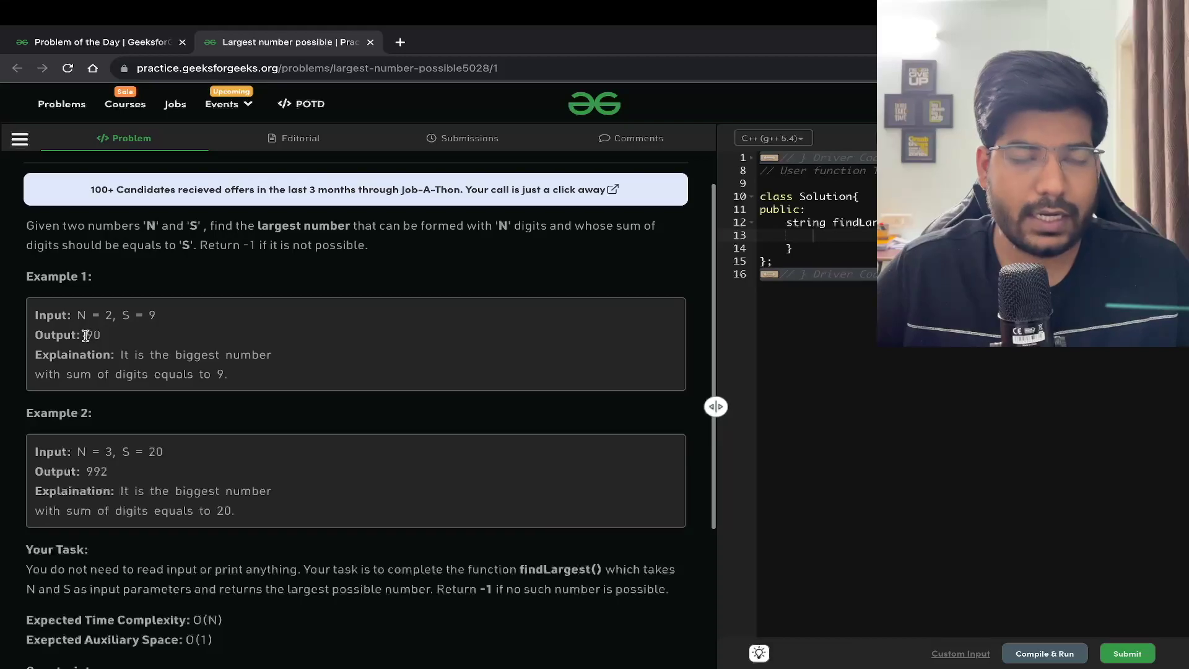
drag(86, 335, 112, 335)
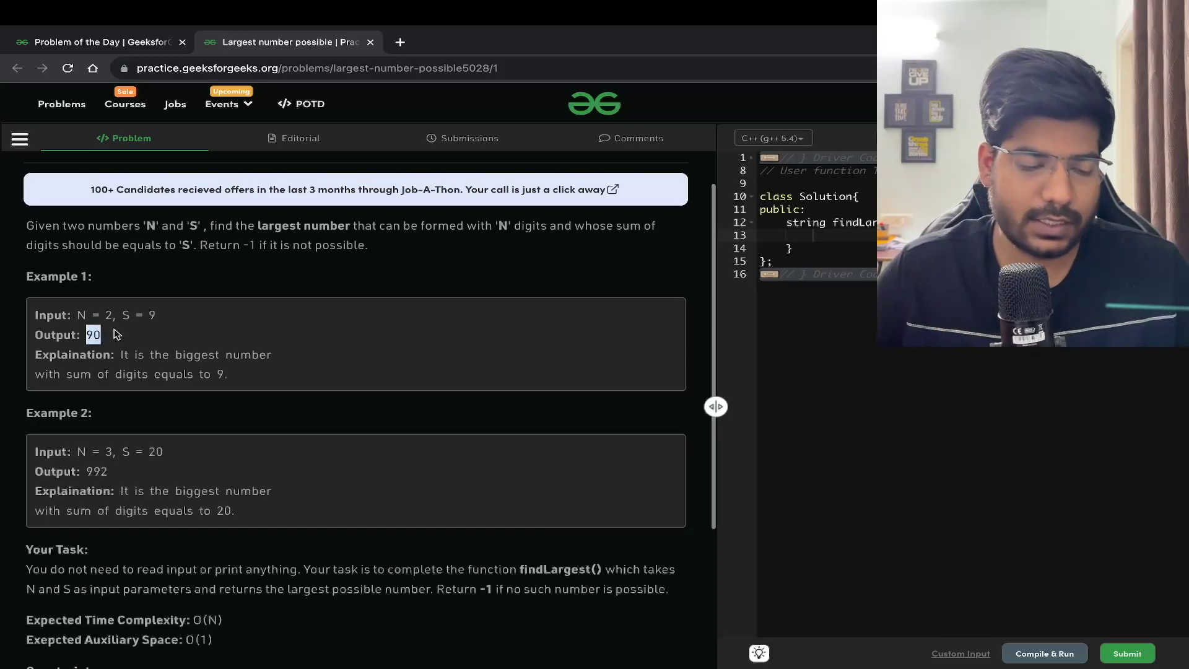
click(124, 339)
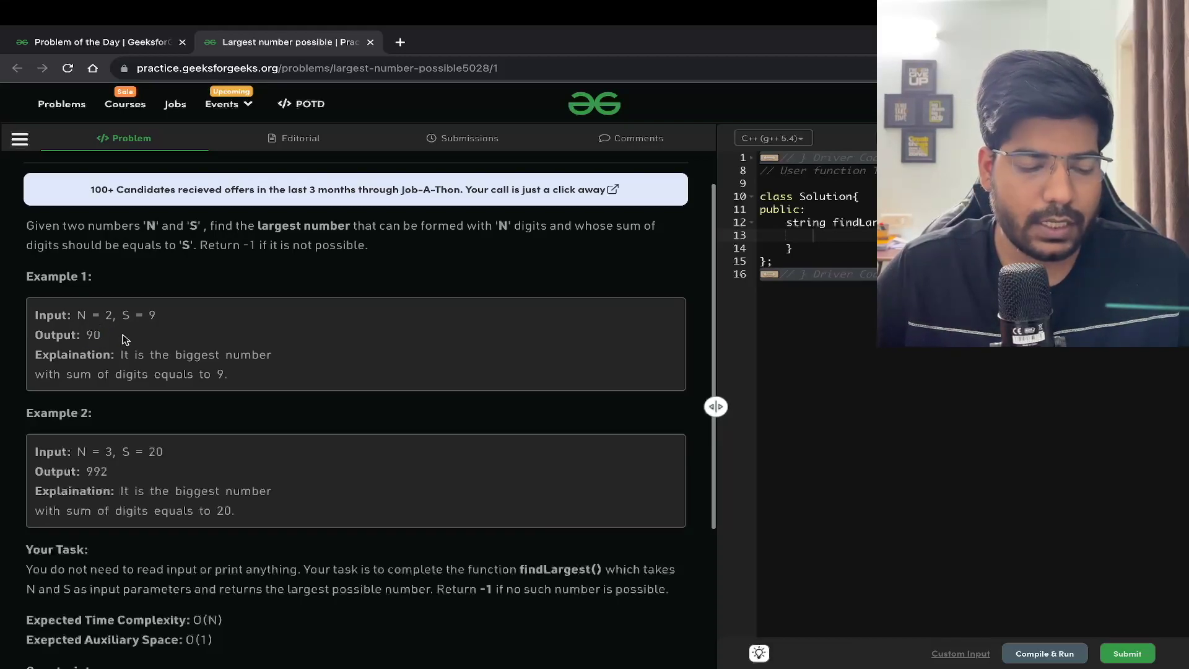
- Highlight Example 2's values N = 3, S = 20 and the digits of output 992
scroll(124, 339, down, 2)
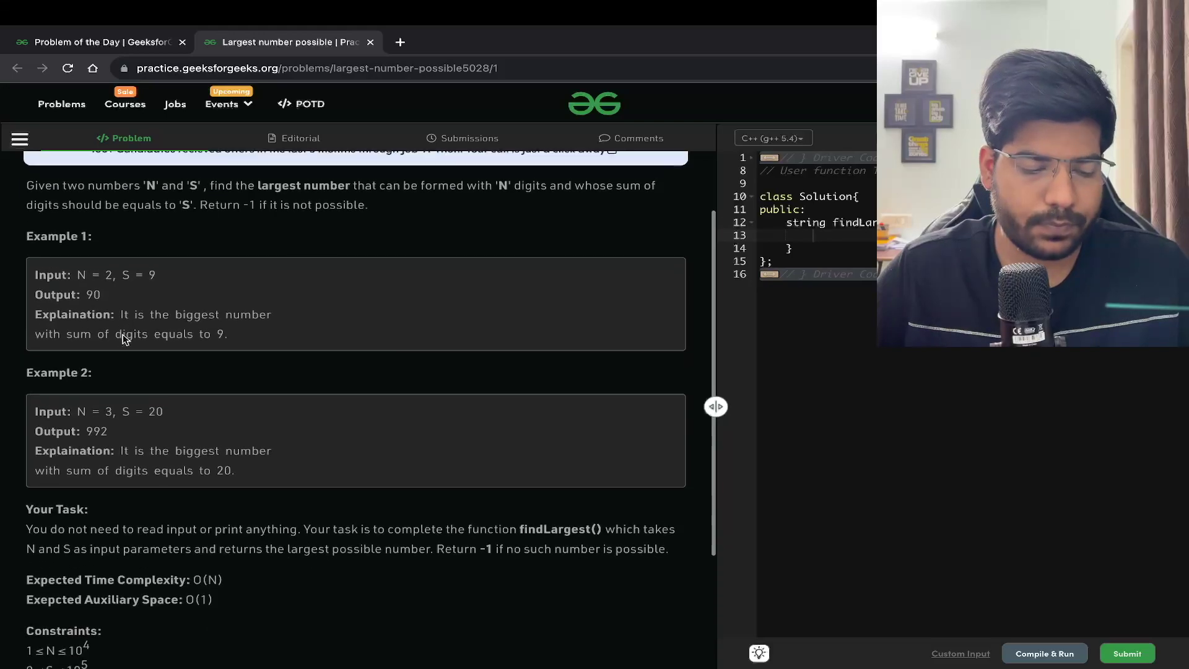
double_click(153, 339)
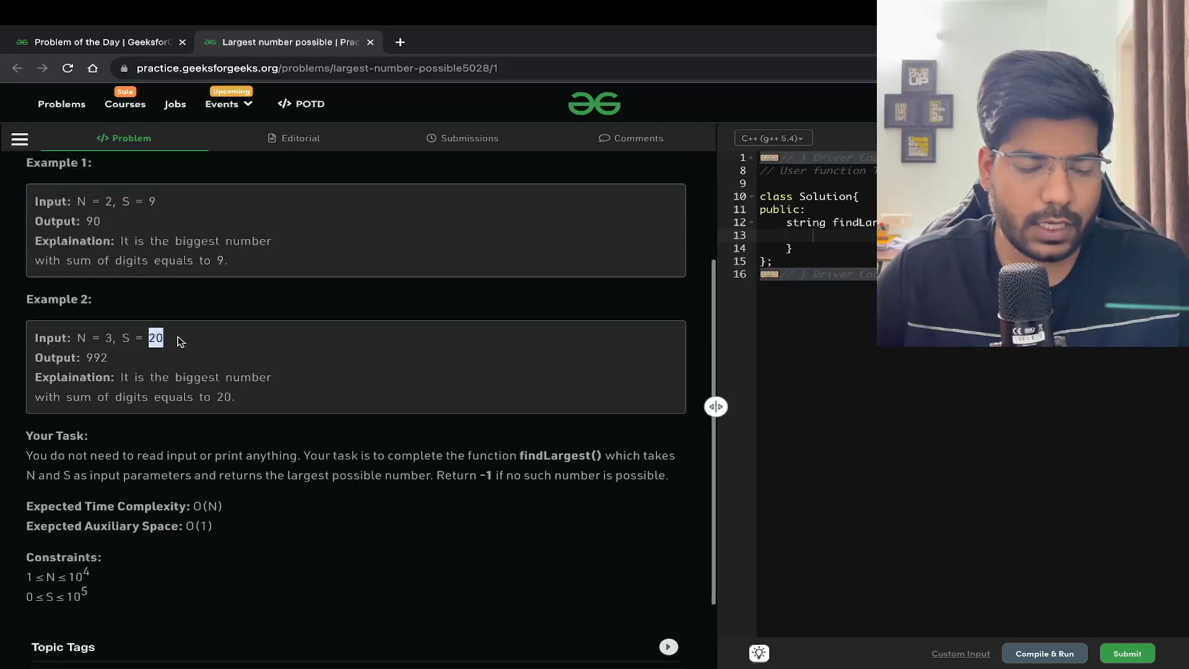
click(127, 339)
double_click(106, 340)
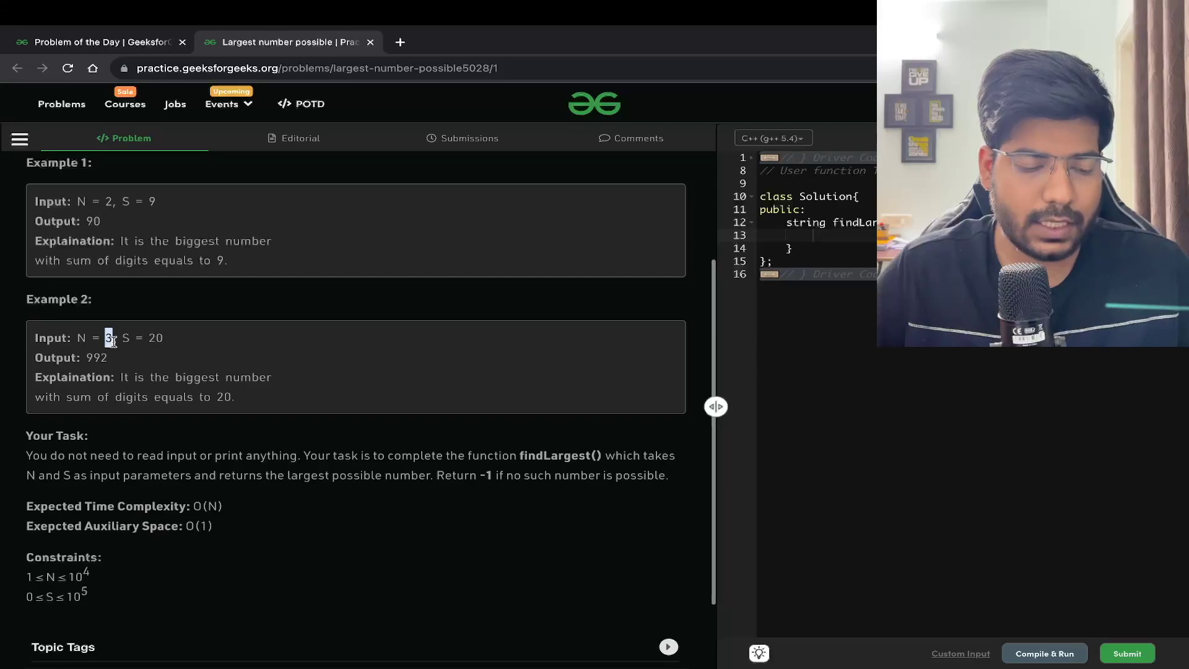
drag(94, 358, 103, 361)
click(97, 361)
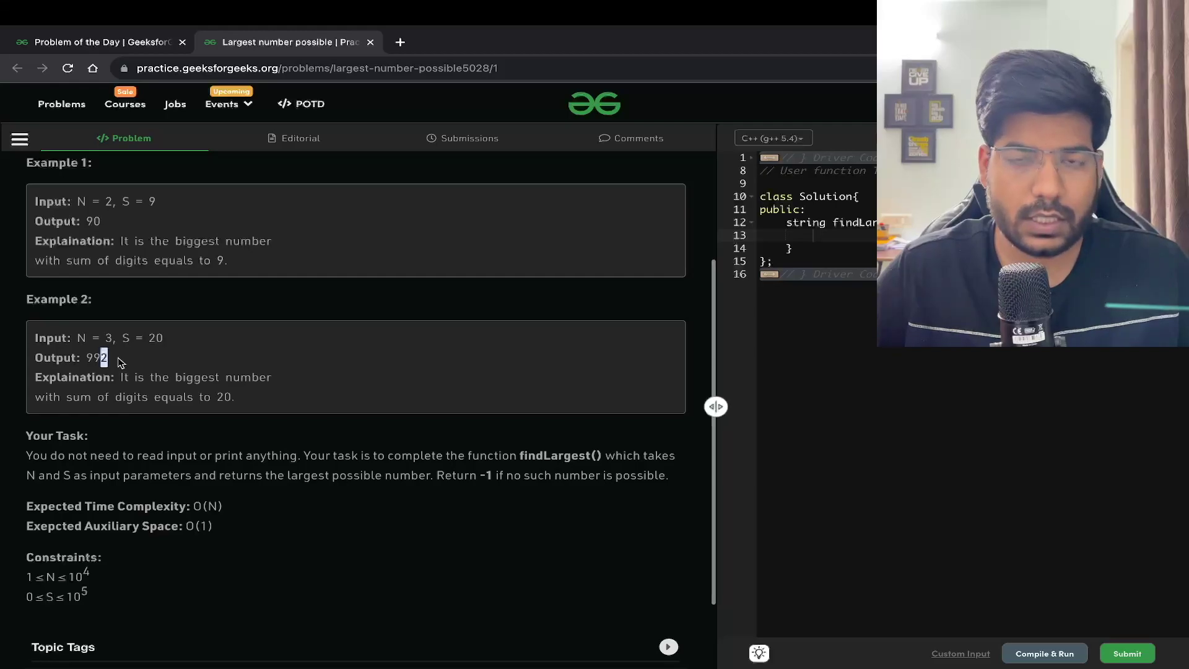
click(121, 363)
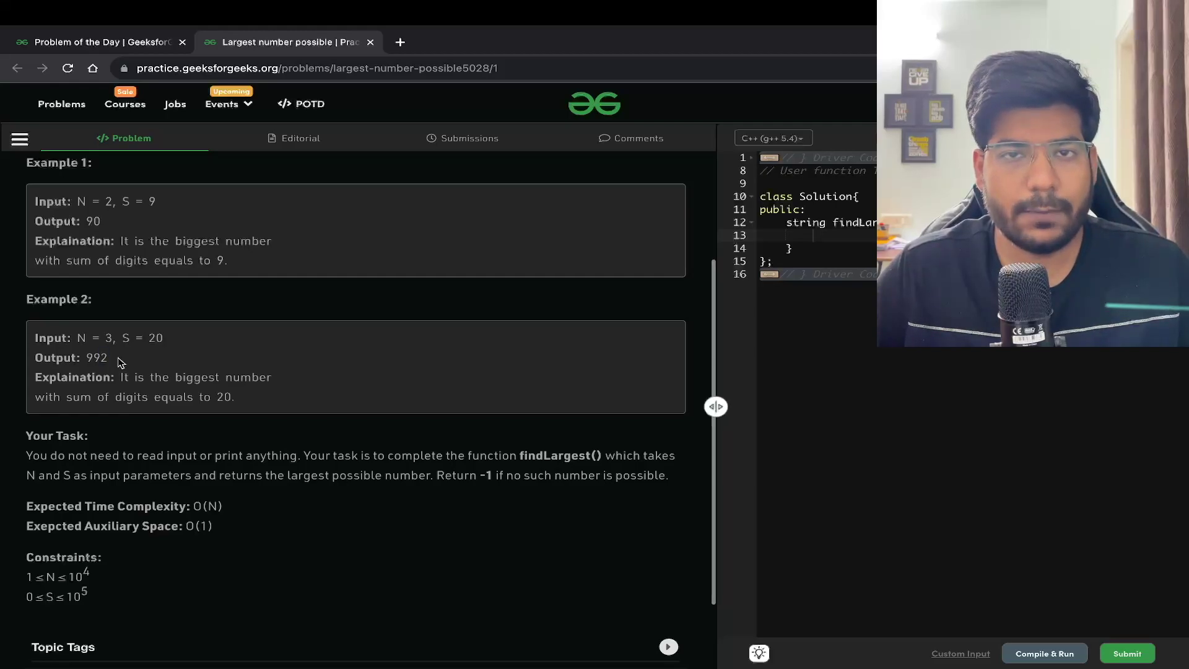
drag(150, 338, 178, 338)
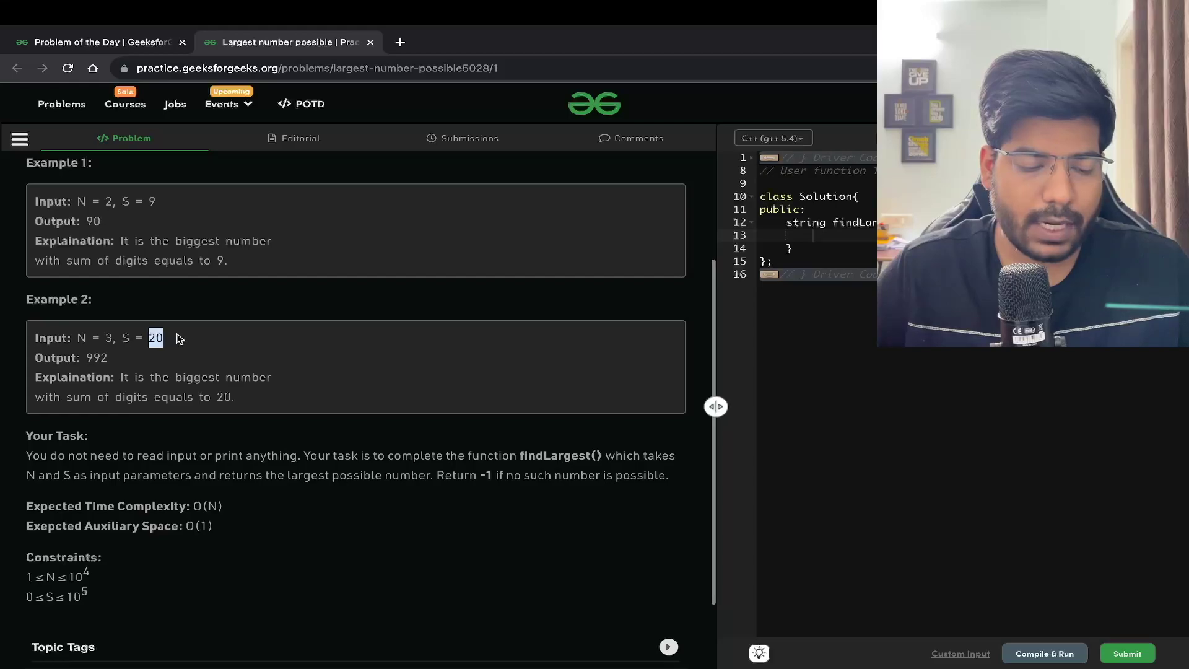
drag(86, 358, 127, 361)
click(105, 359)
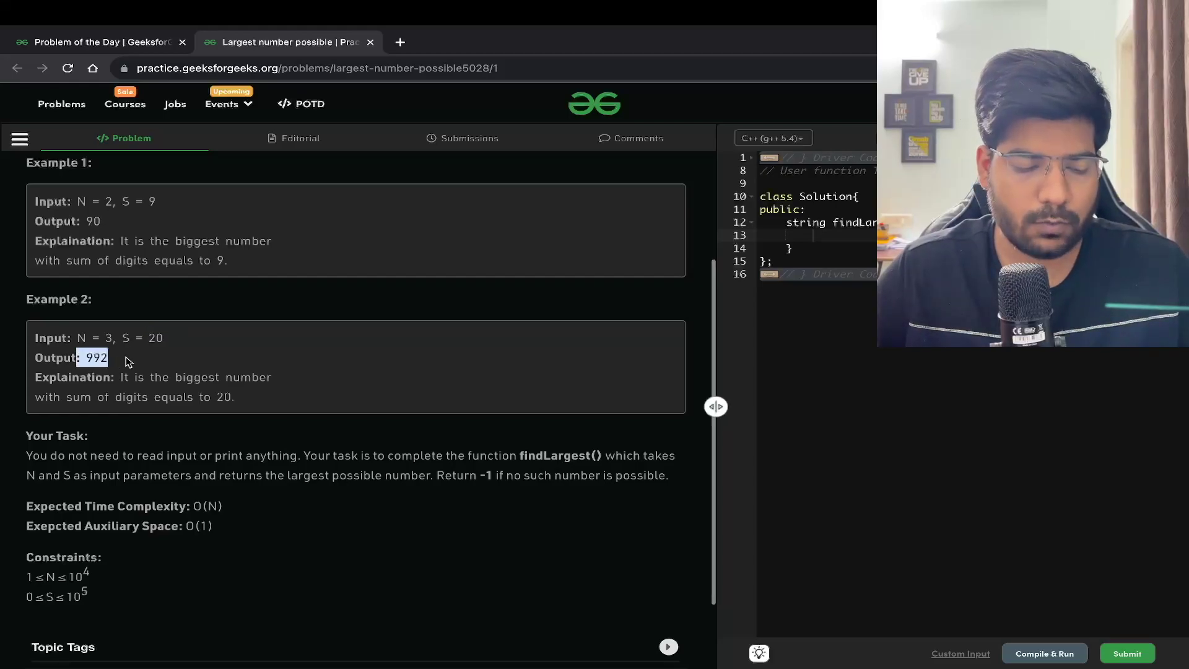
click(128, 362)
- Highlight expected time O(N) and auxiliary space O(1), then switch to OneNote
drag(91, 503, 238, 503)
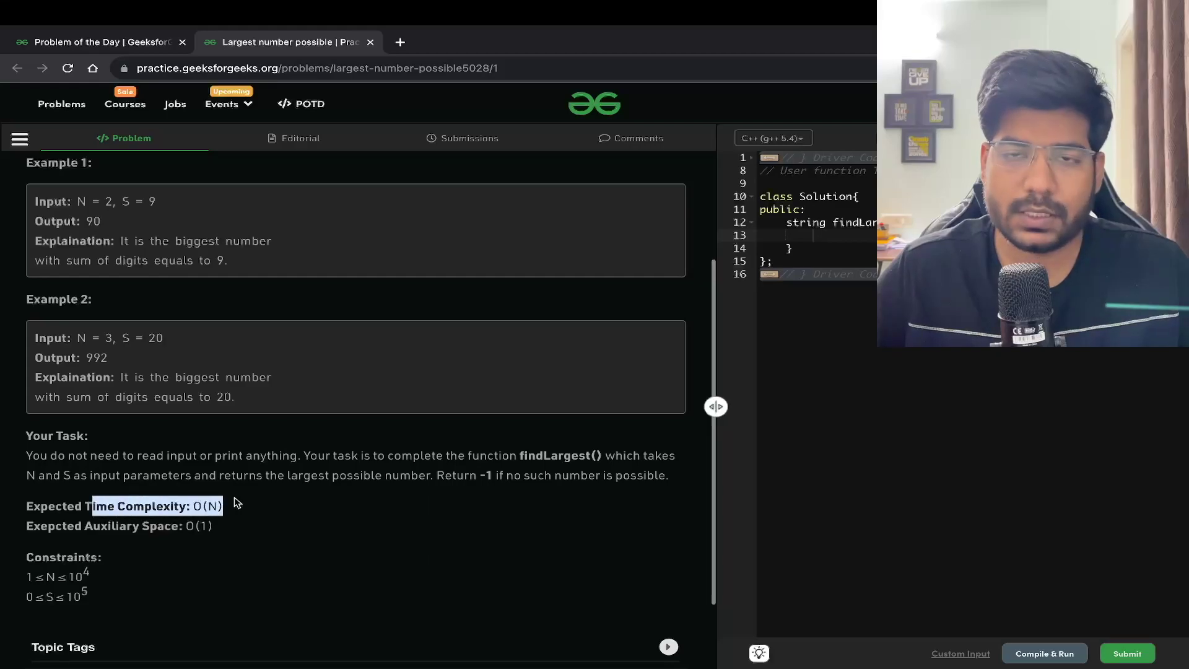
click(238, 502)
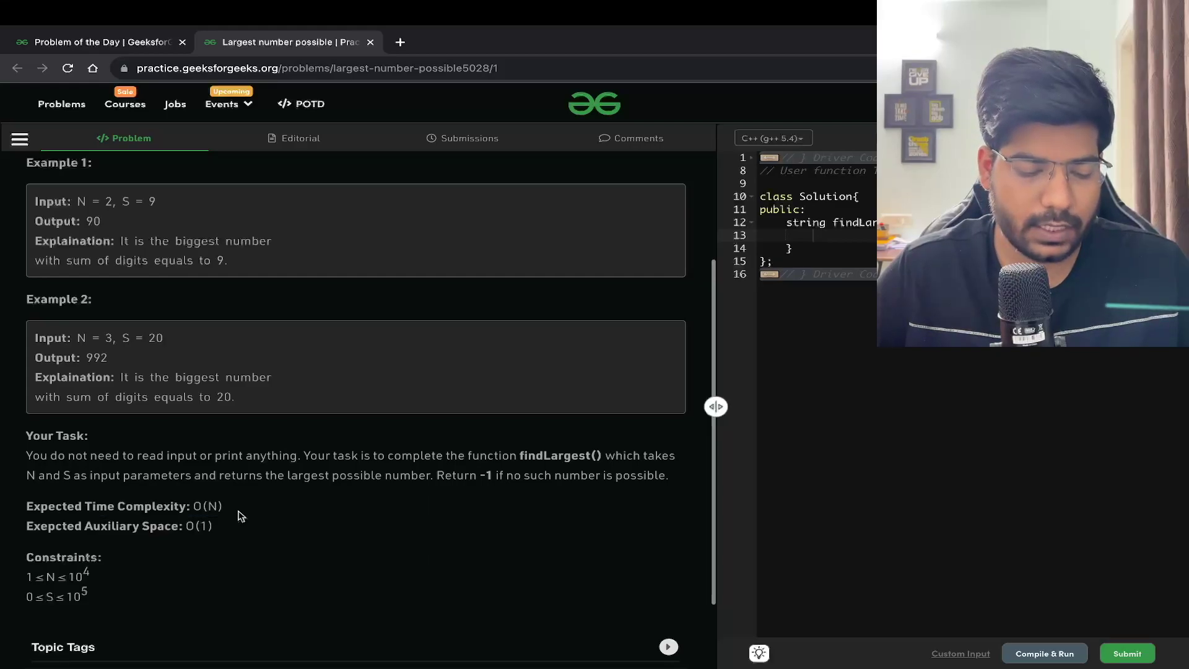
drag(217, 507, 224, 510)
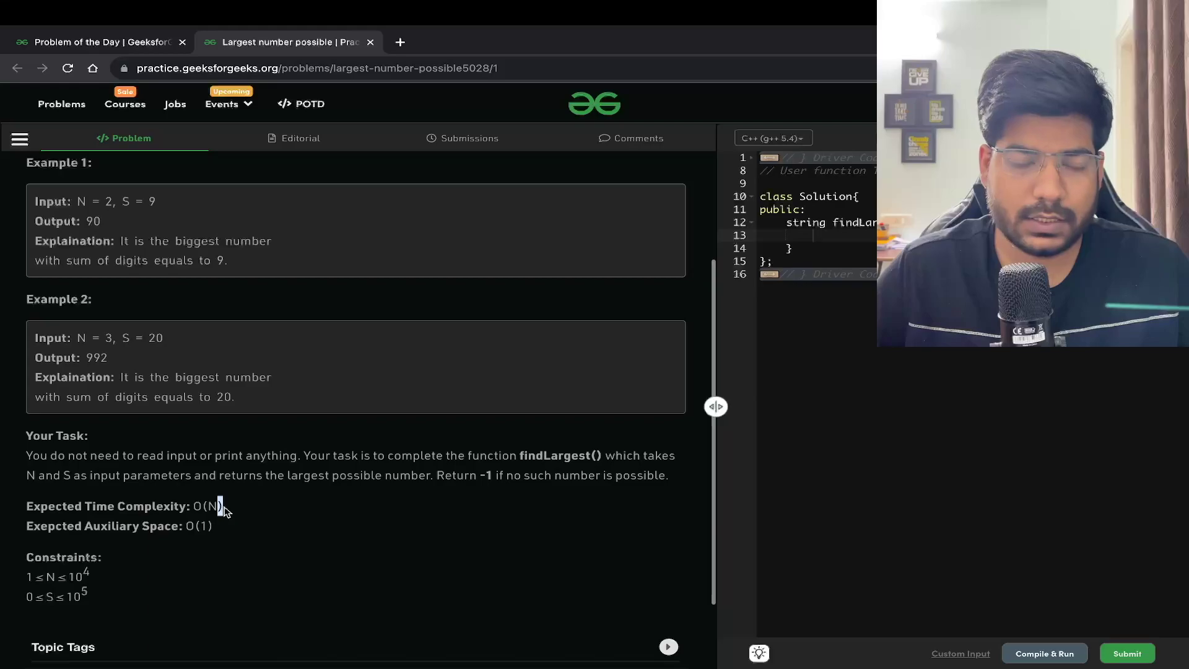
click(197, 522)
drag(149, 527, 246, 536)
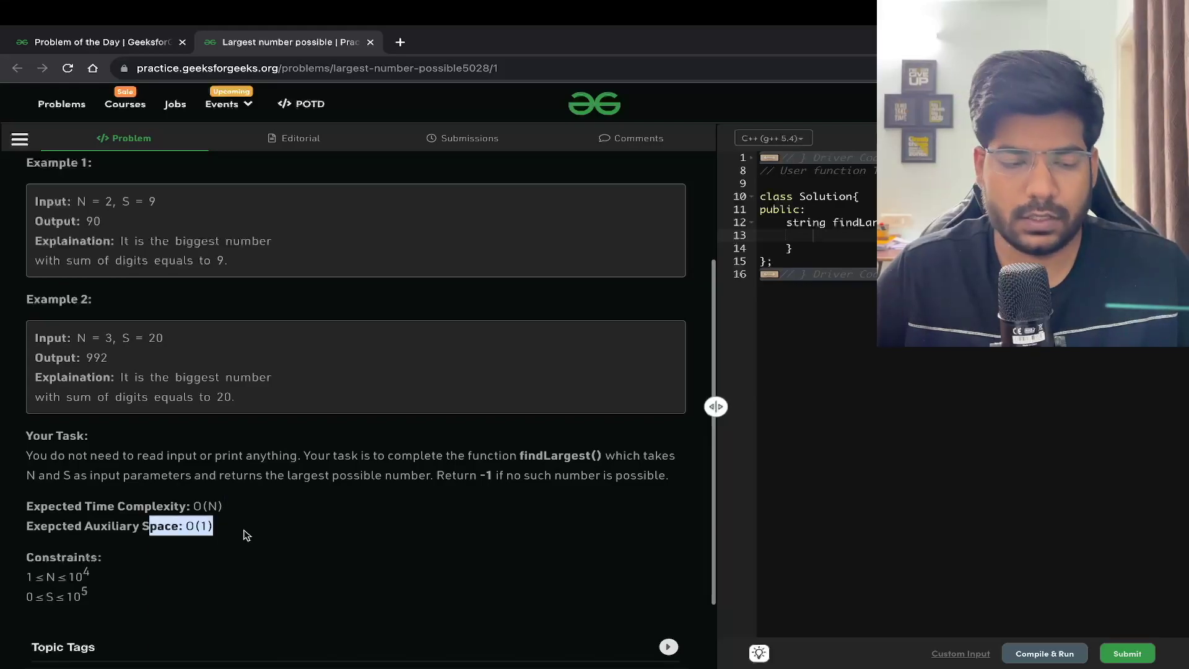
click(246, 535)
scroll(246, 532, up, 1)
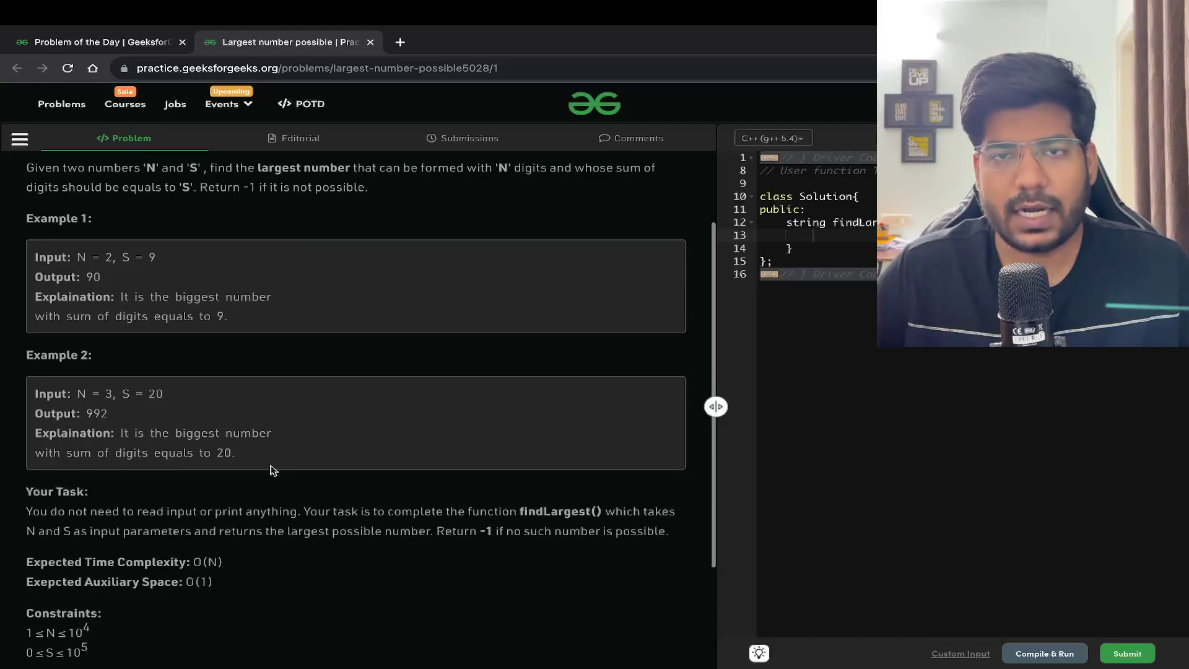
key(alt+Tab)
- Handwrite 'N = 2, S = 9' with the Draw tab's Pen
mouse_move(184, 244)
mouse_down()
mouse_move(212, 216)
mouse_move(238, 227)
mouse_up()
drag(223, 238, 240, 234)
drag(261, 215, 283, 234)
drag(317, 226, 304, 241)
mouse_move(367, 203)
mouse_down()
mouse_move(344, 227)
mouse_move(408, 208)
mouse_up()
drag(392, 222, 408, 218)
drag(453, 200, 431, 229)
click(214, 303)
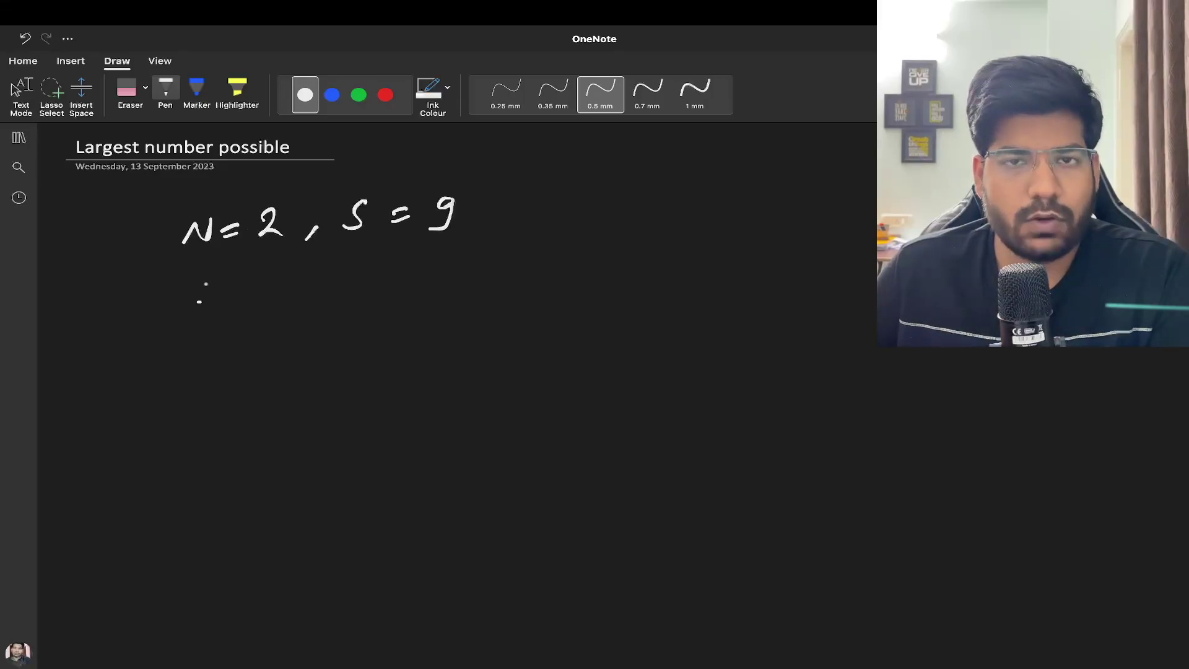
key(Escape)
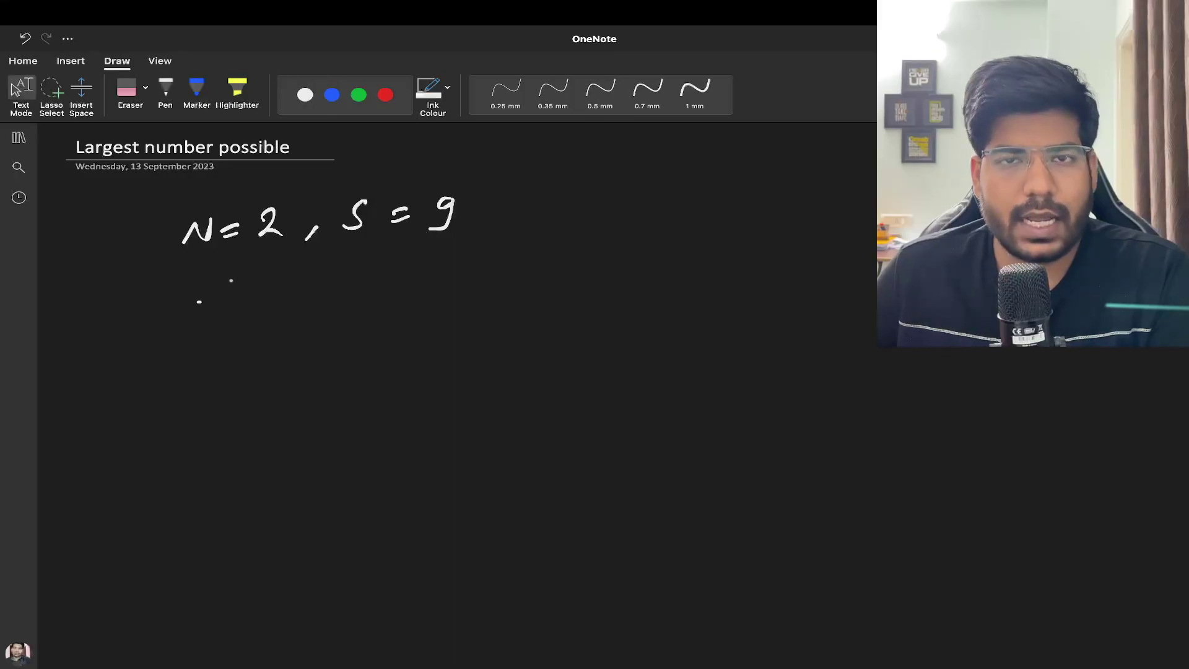
key(alt+d)
key(p)
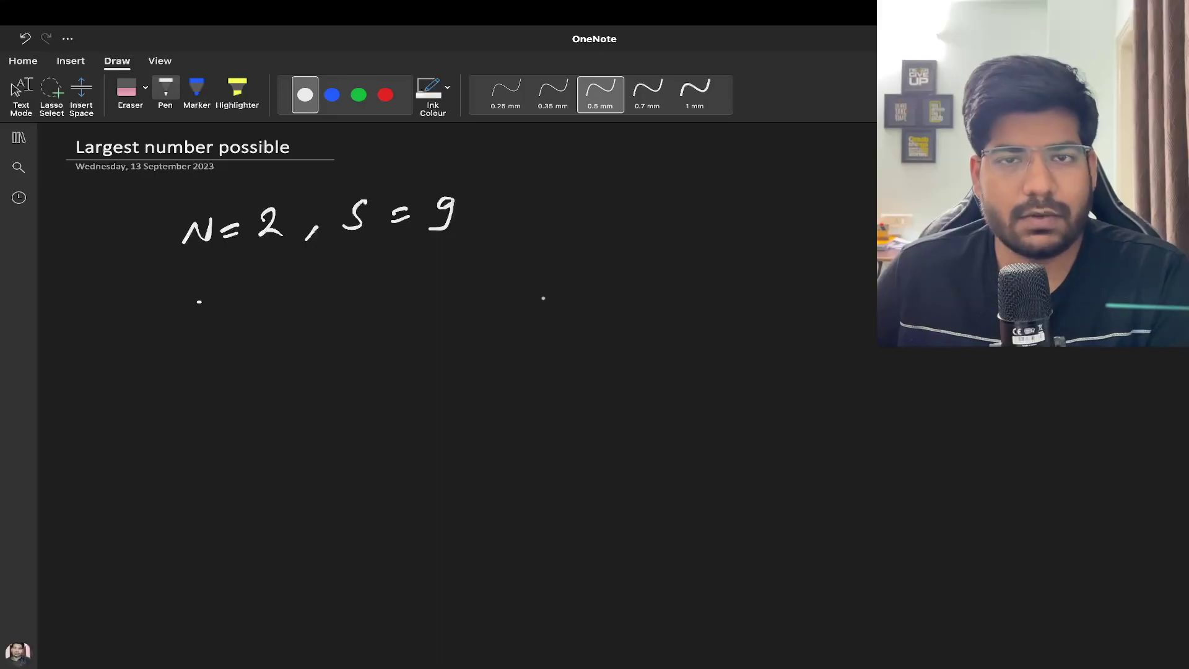
key(Escape)
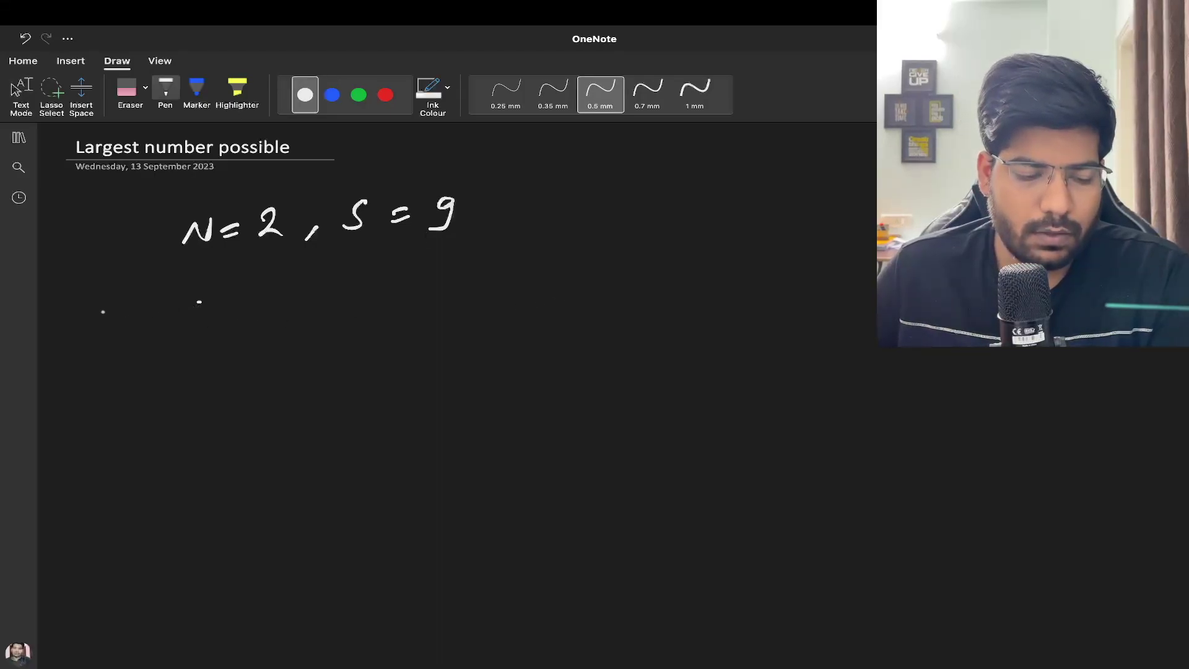
- Draw an arrow to an underlined first digit 9 and start a 'Req. =' label below
mouse_move(79, 313)
mouse_down()
mouse_move(112, 313)
mouse_move(91, 333)
mouse_up()
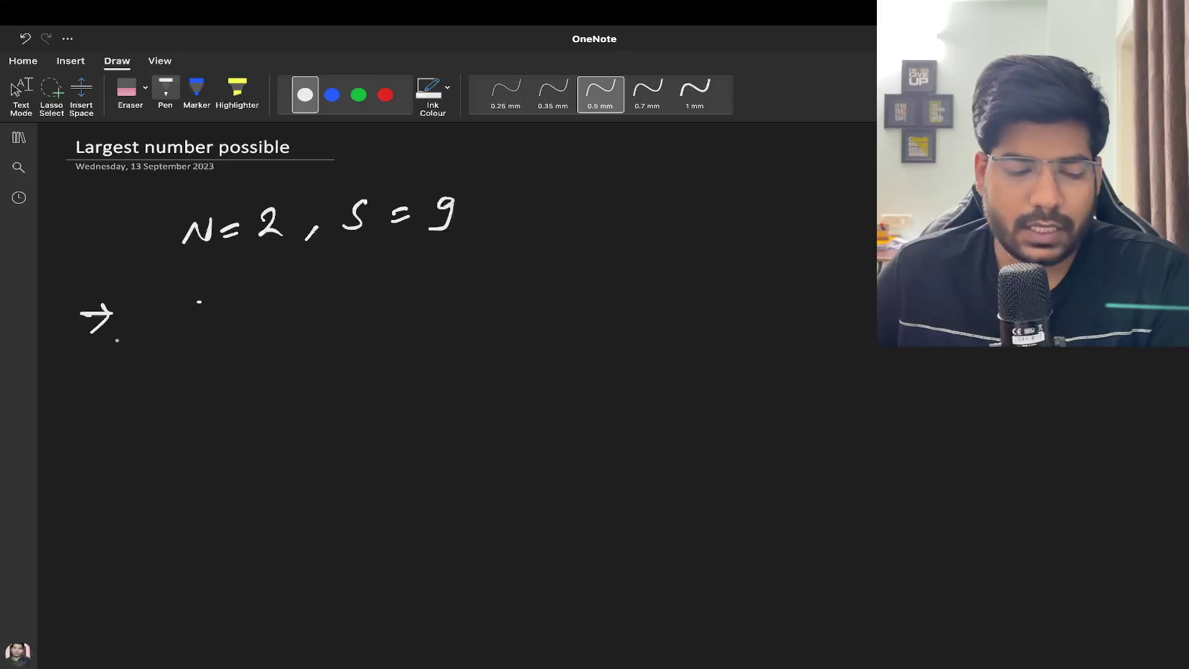
drag(212, 293, 193, 328)
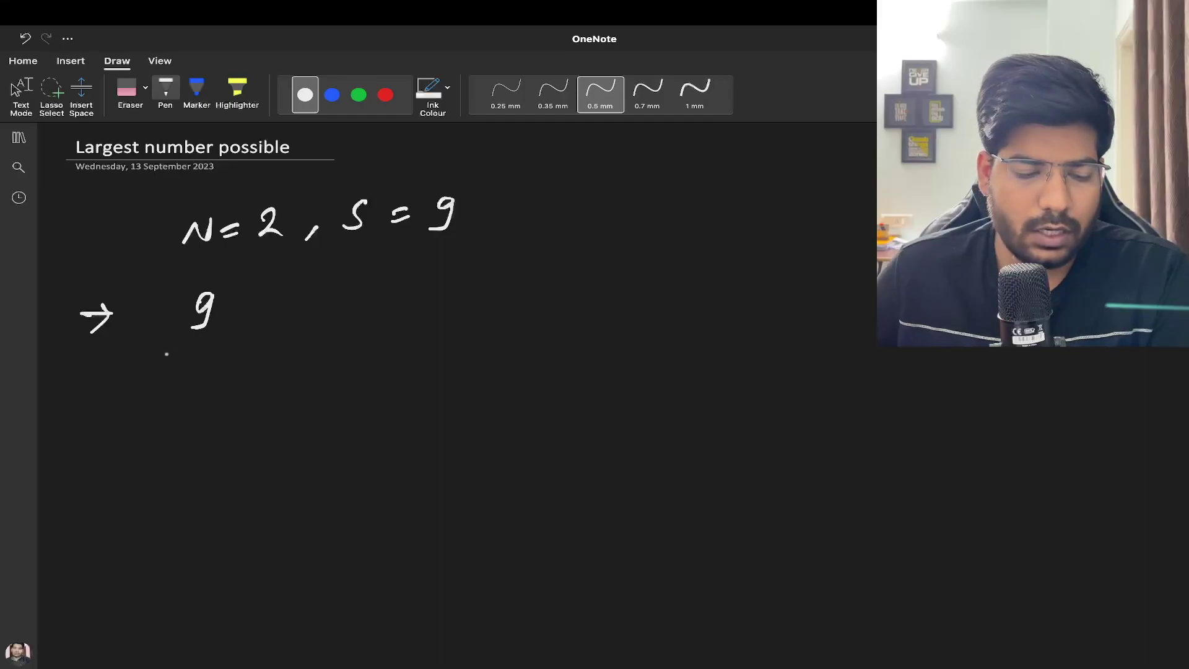
drag(180, 342, 230, 335)
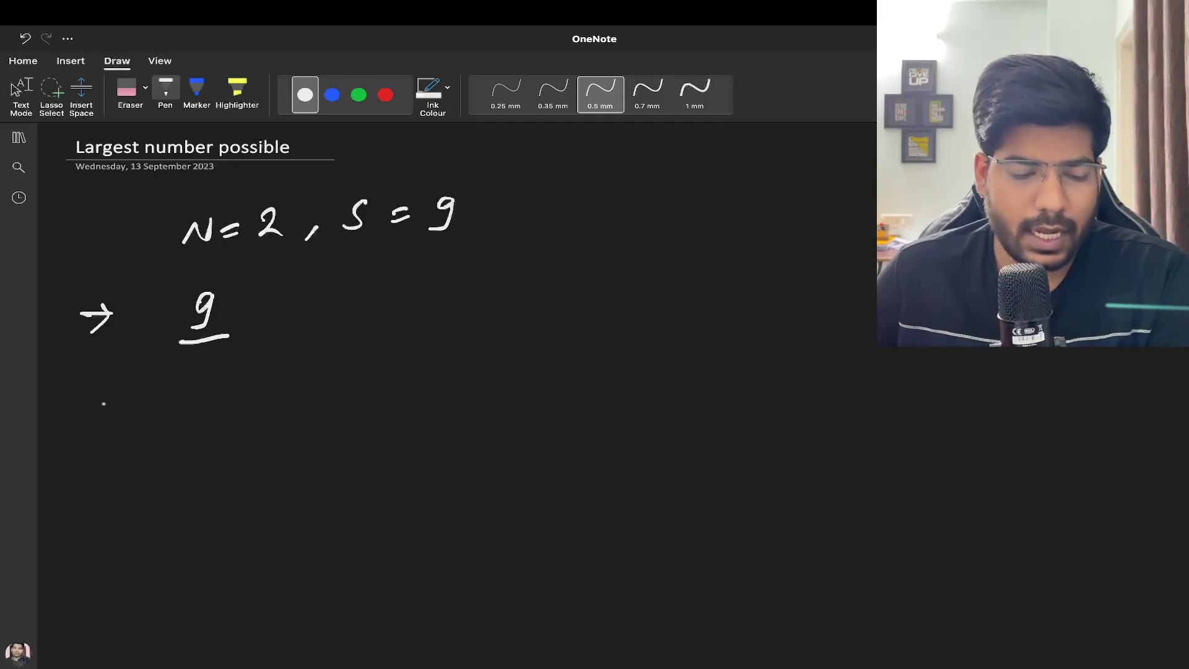
mouse_move(77, 407)
mouse_down()
mouse_move(87, 384)
mouse_move(118, 387)
mouse_move(109, 427)
mouse_up()
click(128, 393)
drag(153, 386, 162, 384)
drag(154, 391, 163, 390)
click(173, 384)
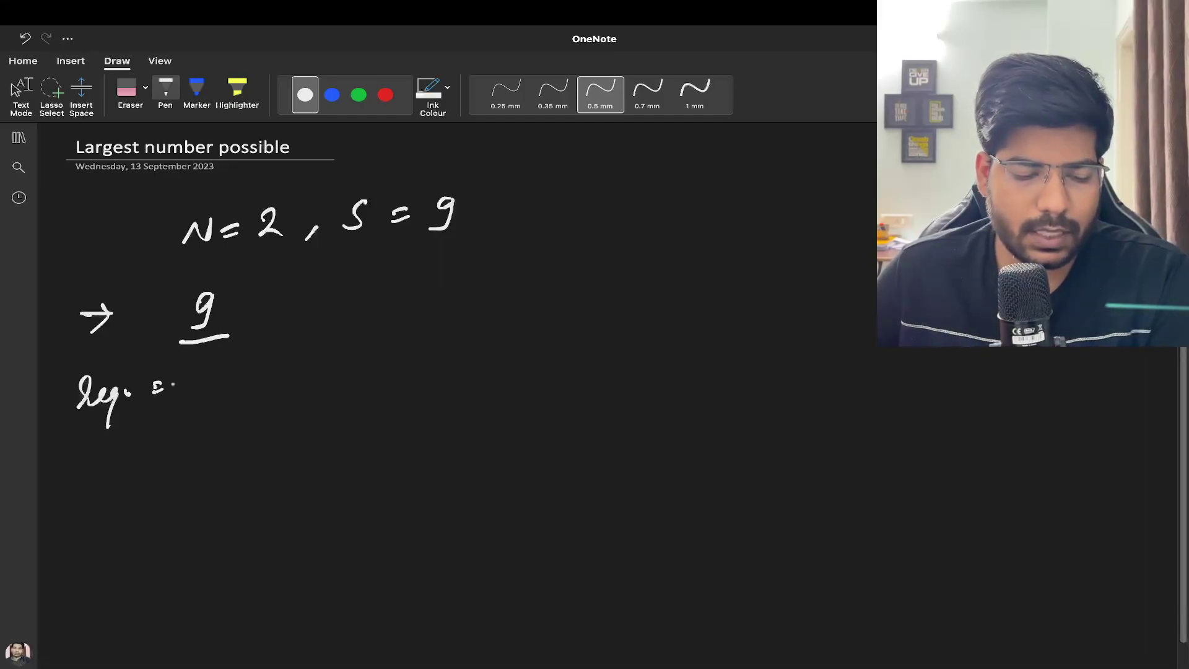
- Finish 'Req. = 0' underlined, add a superscript 2, and extend the answer to 90
drag(430, 245, 456, 241)
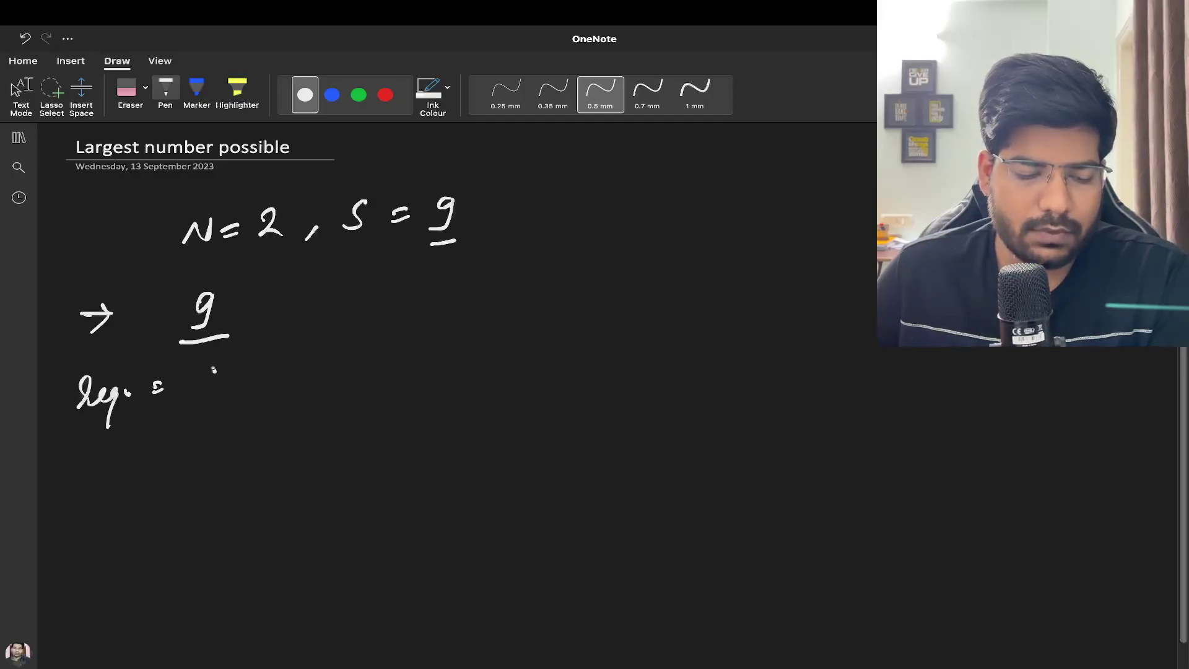
drag(214, 370, 223, 372)
drag(236, 262, 258, 279)
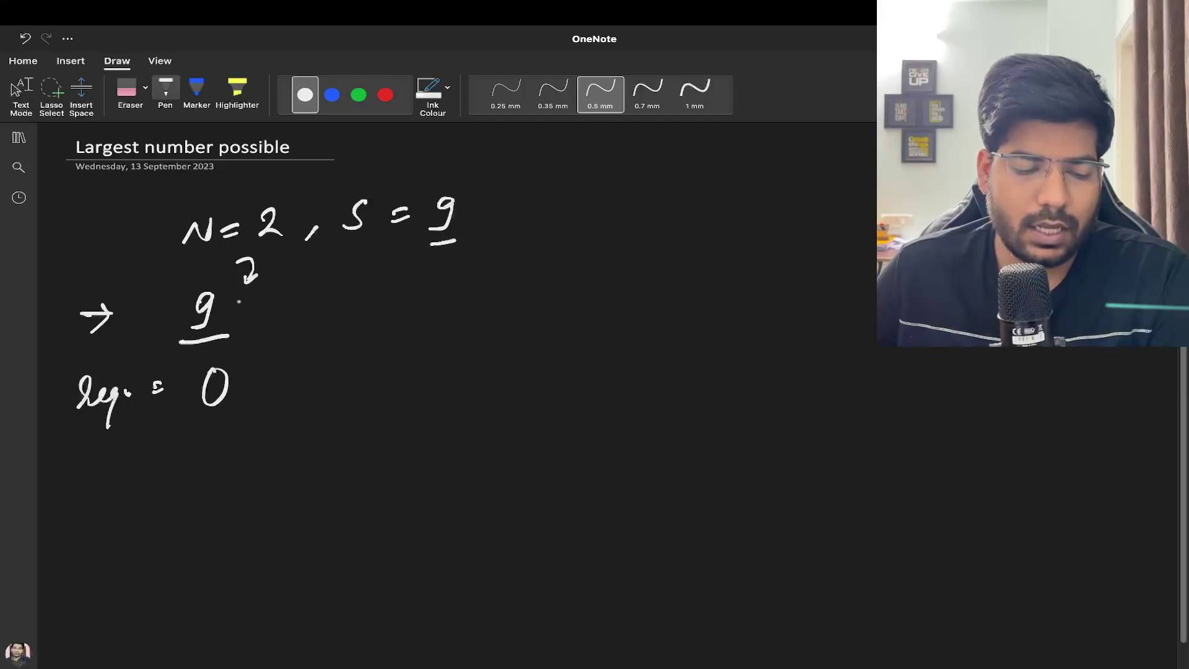
drag(192, 424, 233, 416)
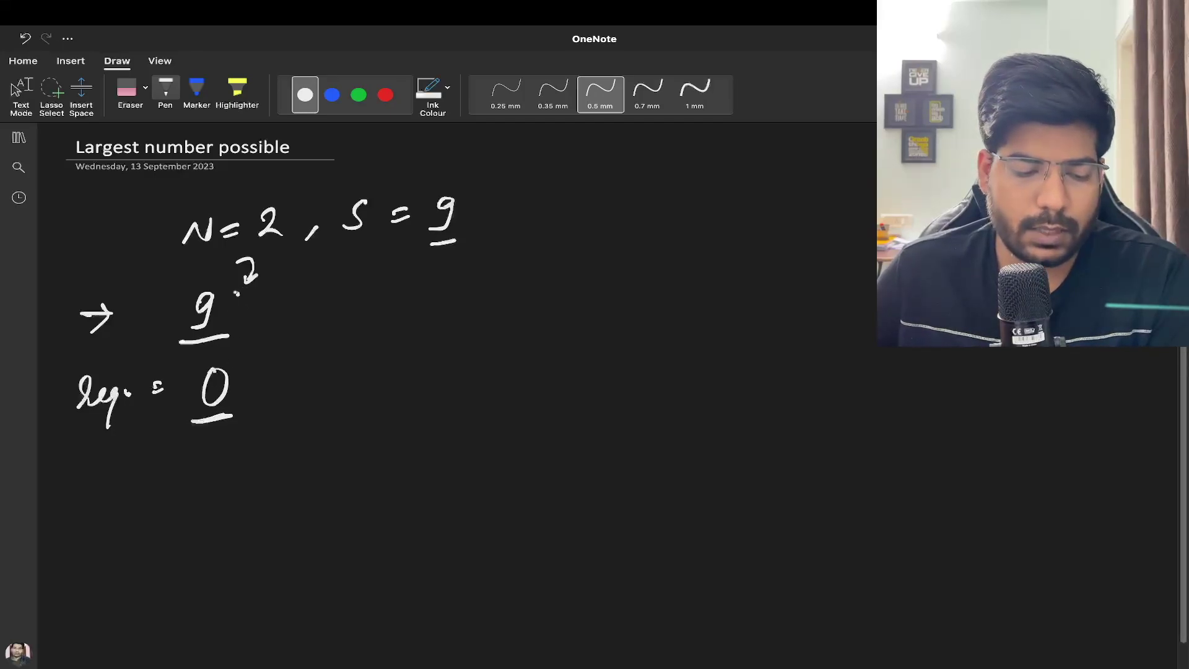
mouse_move(236, 294)
mouse_down()
mouse_move(230, 319)
mouse_move(249, 290)
mouse_up()
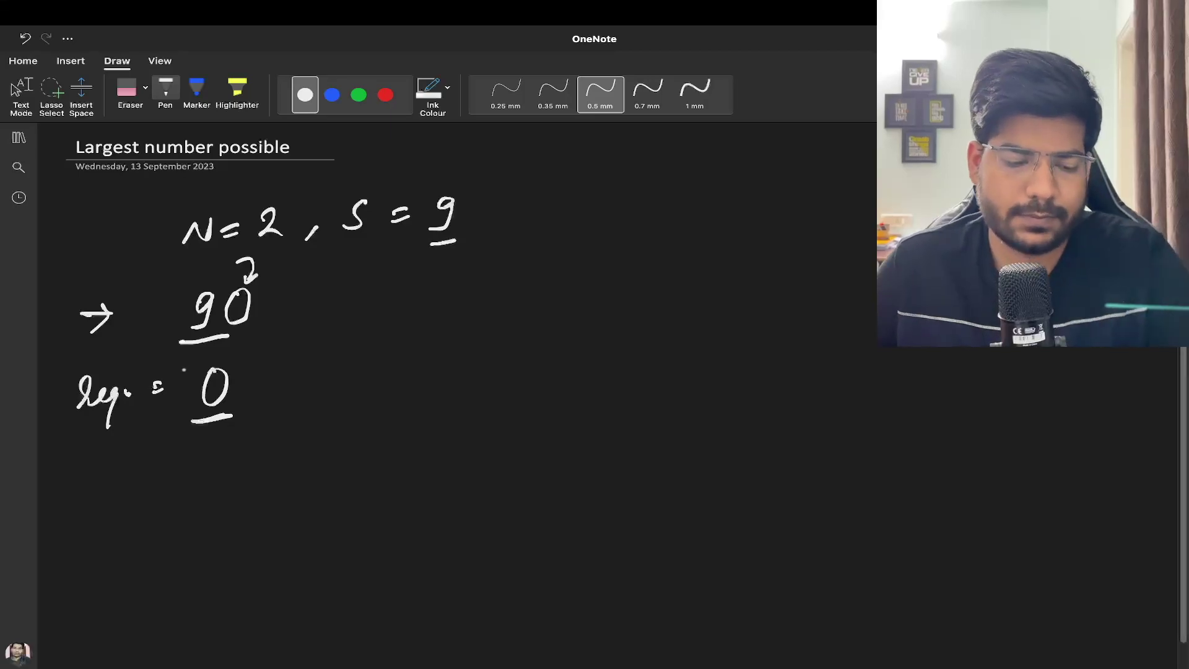
scroll(190, 440, down, 1)
- Handwrite the second example 'N=3, S=20' with 20 underlined
mouse_move(166, 458)
mouse_down()
mouse_move(180, 425)
mouse_move(225, 431)
mouse_up()
drag(211, 445, 265, 457)
click(270, 445)
drag(314, 419, 293, 447)
drag(334, 435, 403, 433)
mouse_move(417, 413)
mouse_down()
mouse_move(403, 427)
mouse_move(413, 415)
mouse_up()
drag(316, 463, 427, 449)
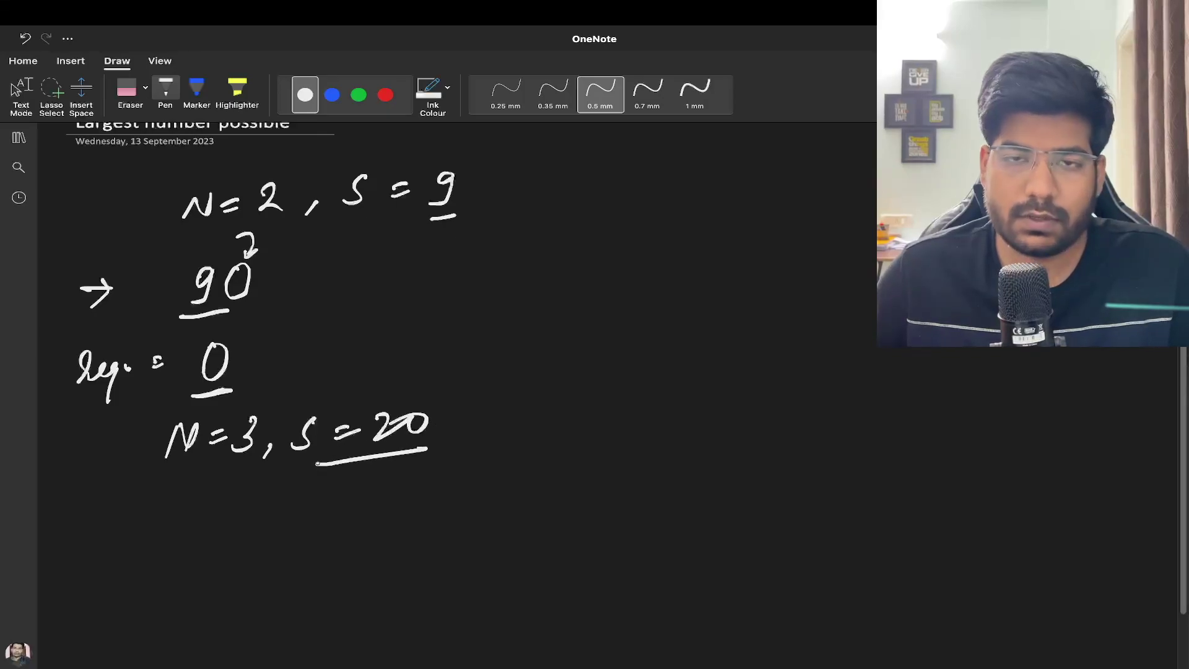
scroll(416, 458, down, 2)
scroll(186, 390, down, 6)
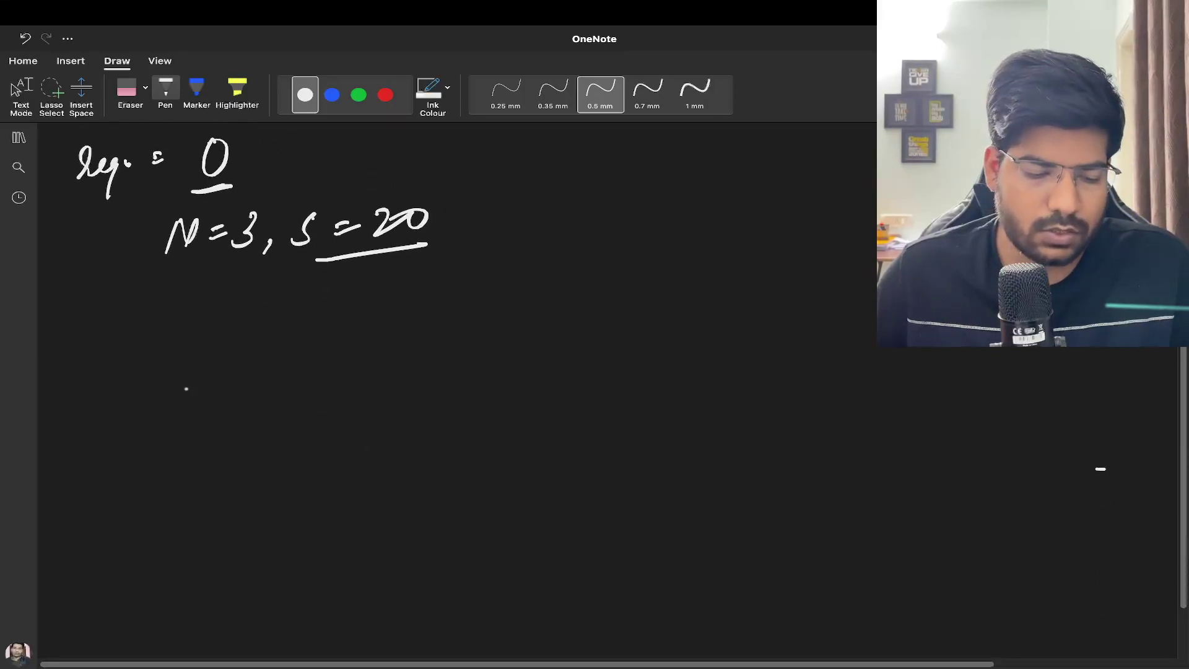
- Build the answer 992 from 9, 9 and leftover 11 reduced to a boxed 2
drag(203, 262, 184, 296)
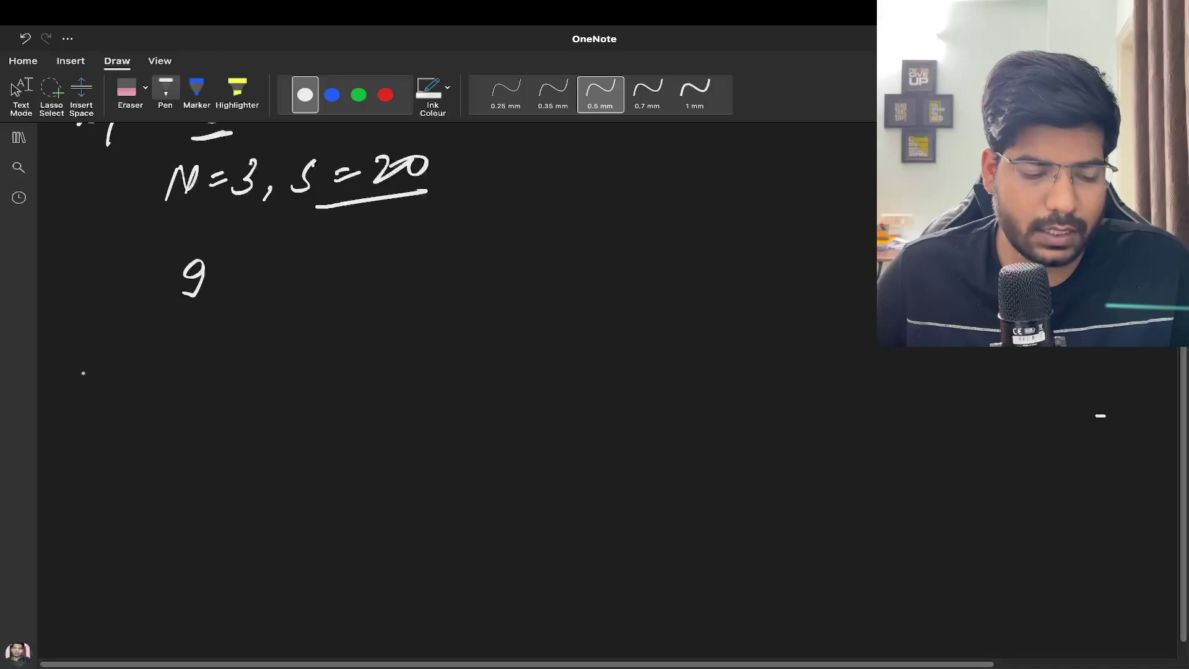
drag(81, 368, 75, 399)
drag(100, 367, 88, 403)
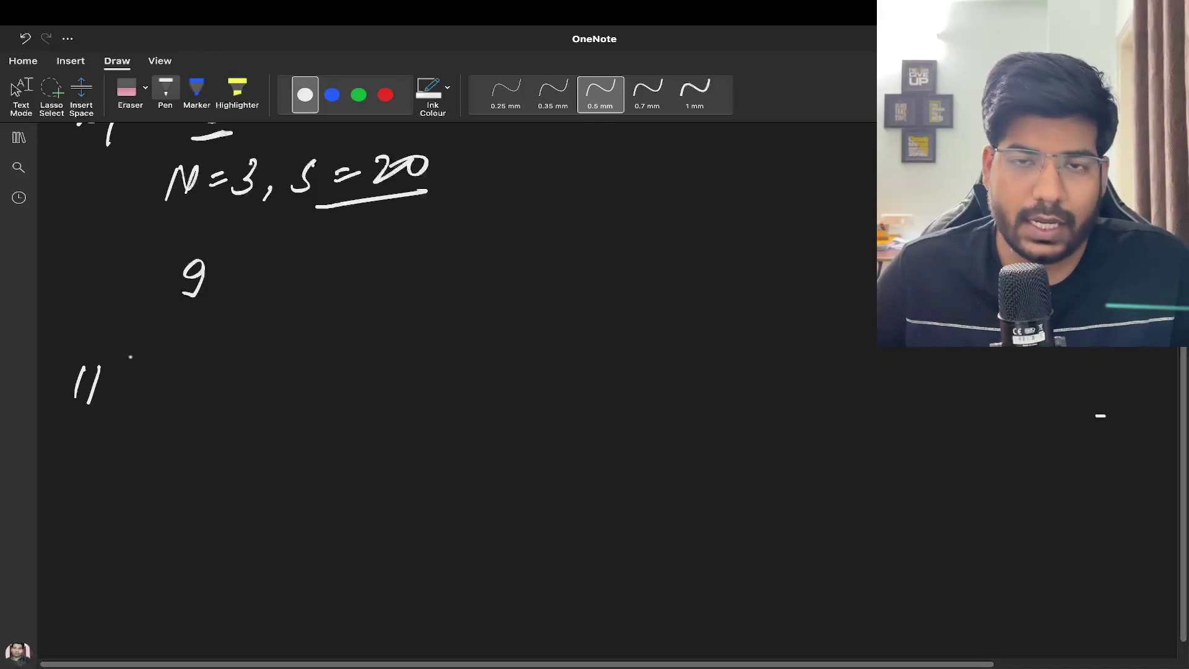
drag(81, 367, 73, 406)
drag(101, 367, 91, 409)
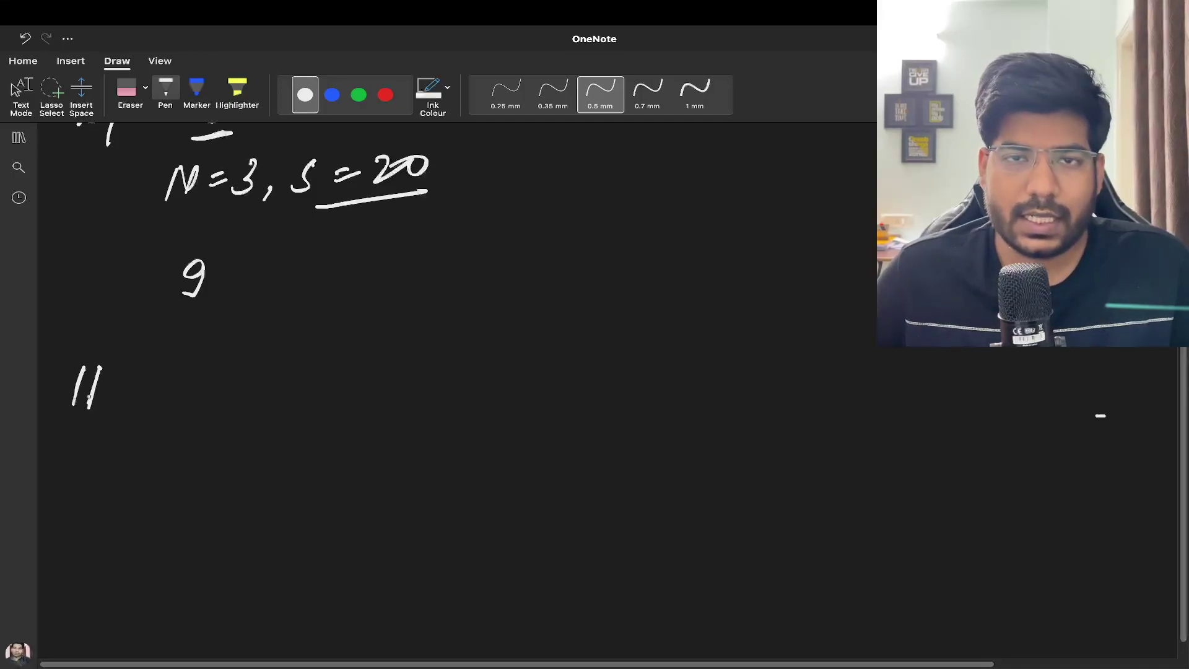
drag(236, 259, 215, 294)
mouse_move(71, 422)
mouse_down()
mouse_move(97, 414)
mouse_move(141, 359)
mouse_move(149, 420)
mouse_up()
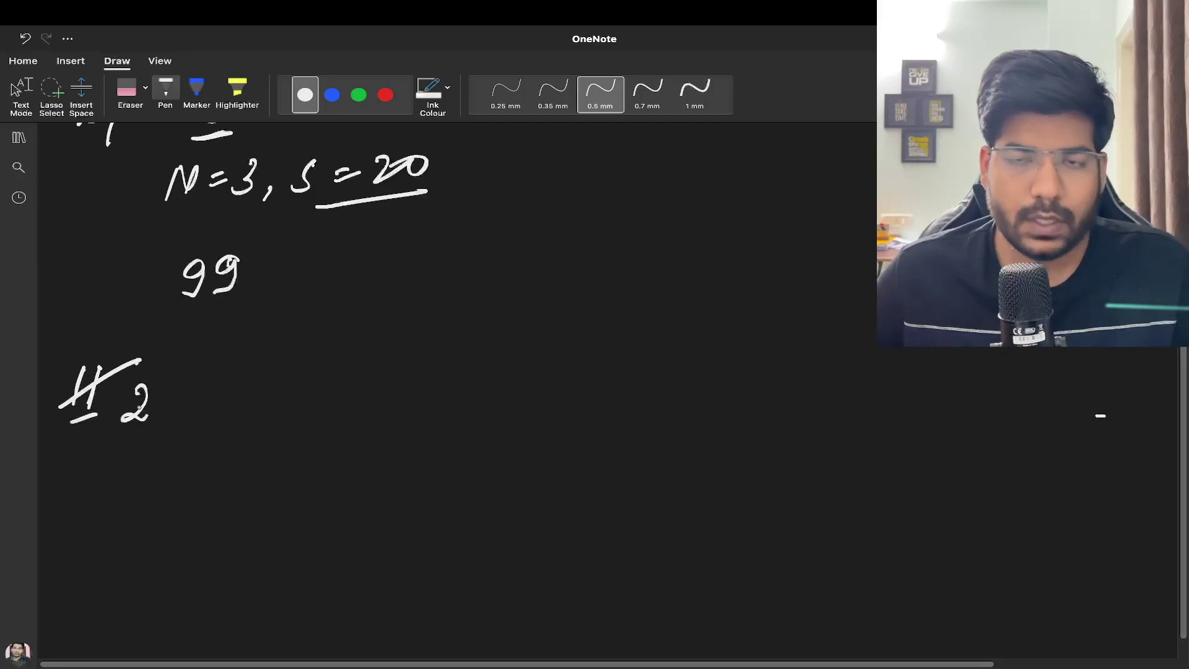
mouse_move(124, 381)
mouse_down()
mouse_move(142, 444)
mouse_move(127, 374)
mouse_up()
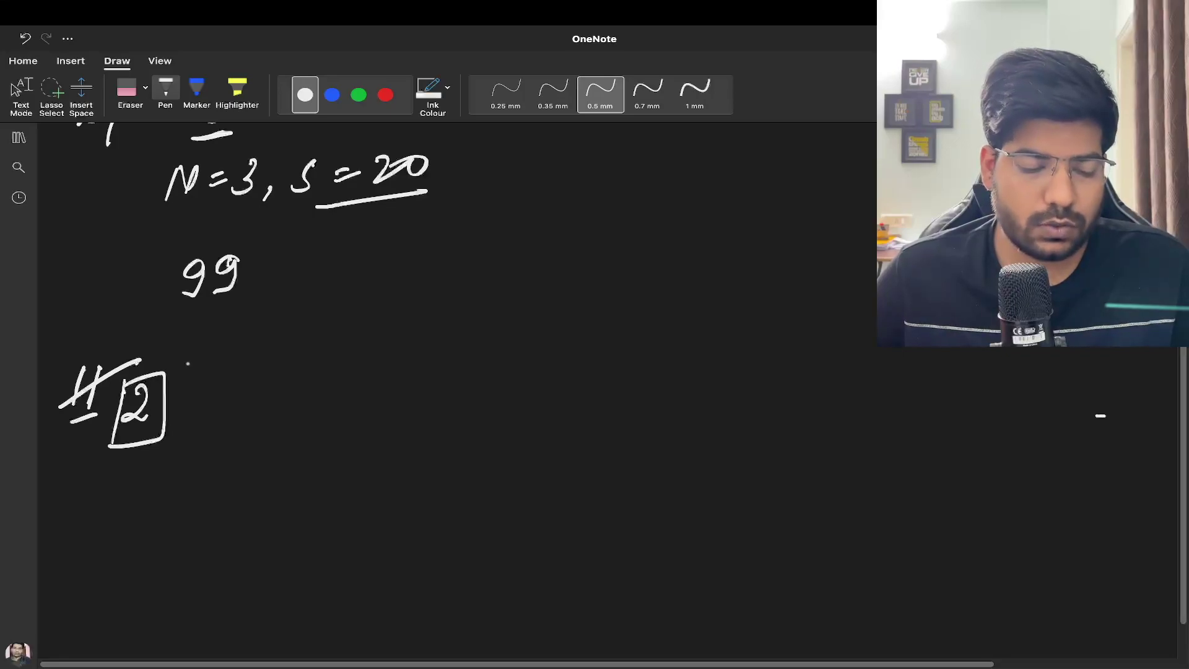
mouse_move(147, 437)
mouse_down()
mouse_move(265, 298)
mouse_move(282, 314)
mouse_up()
drag(250, 256, 277, 283)
- Write a boxed 'N = 4' note and extend that case's answer to 9920
drag(274, 410, 306, 361)
drag(317, 379, 330, 376)
drag(319, 392, 332, 389)
drag(362, 362, 376, 381)
drag(372, 362, 363, 401)
drag(289, 355, 401, 403)
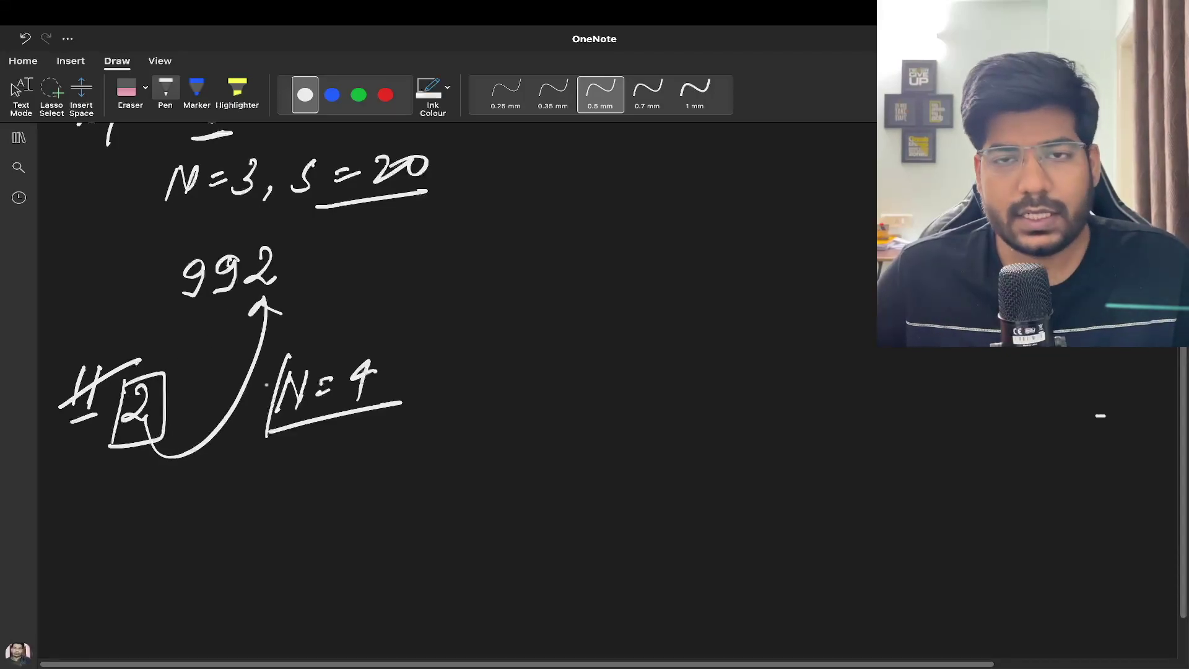
mouse_move(288, 349)
mouse_down()
mouse_move(406, 327)
mouse_move(343, 401)
mouse_up()
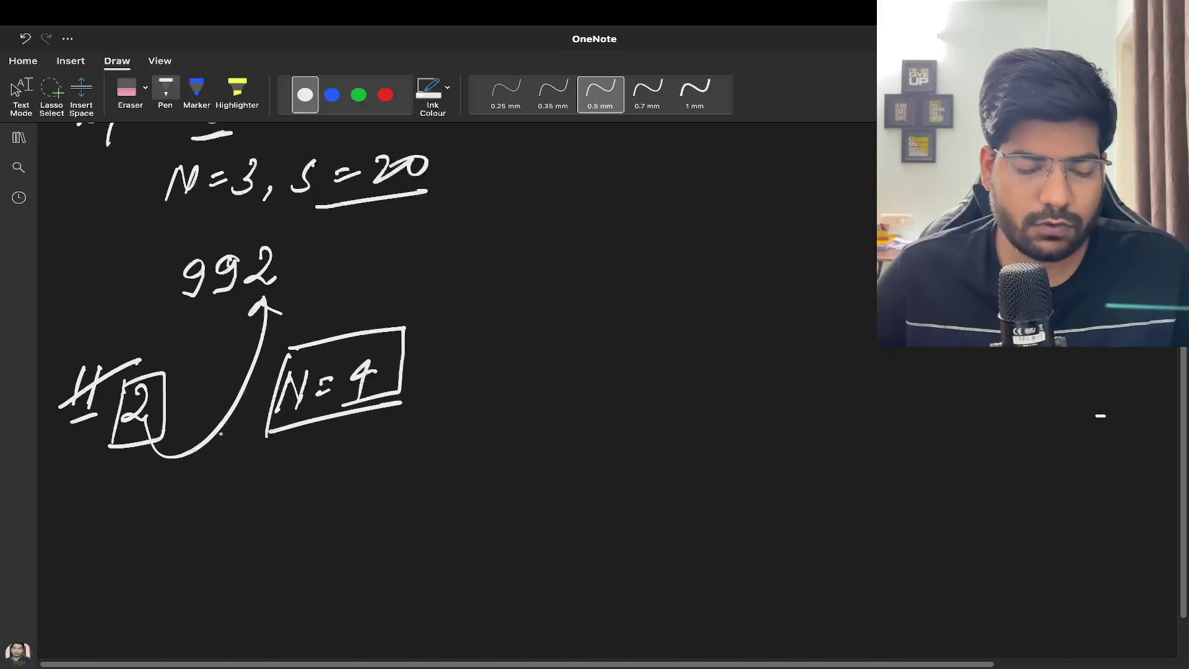
drag(192, 310, 282, 286)
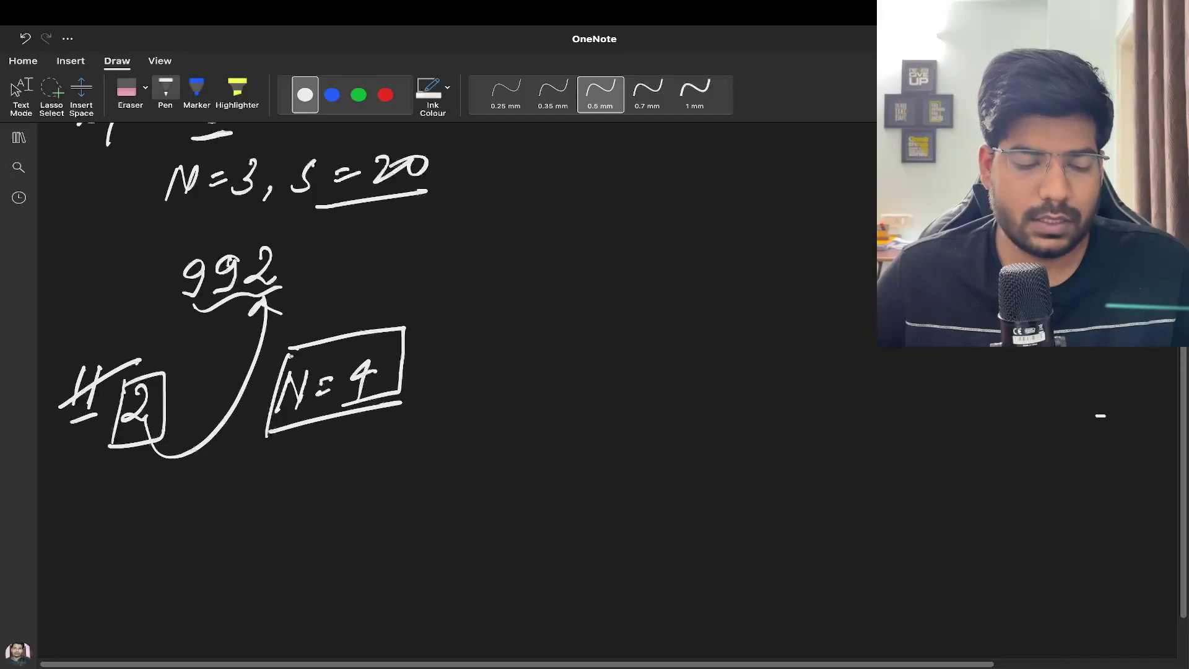
drag(421, 196, 451, 137)
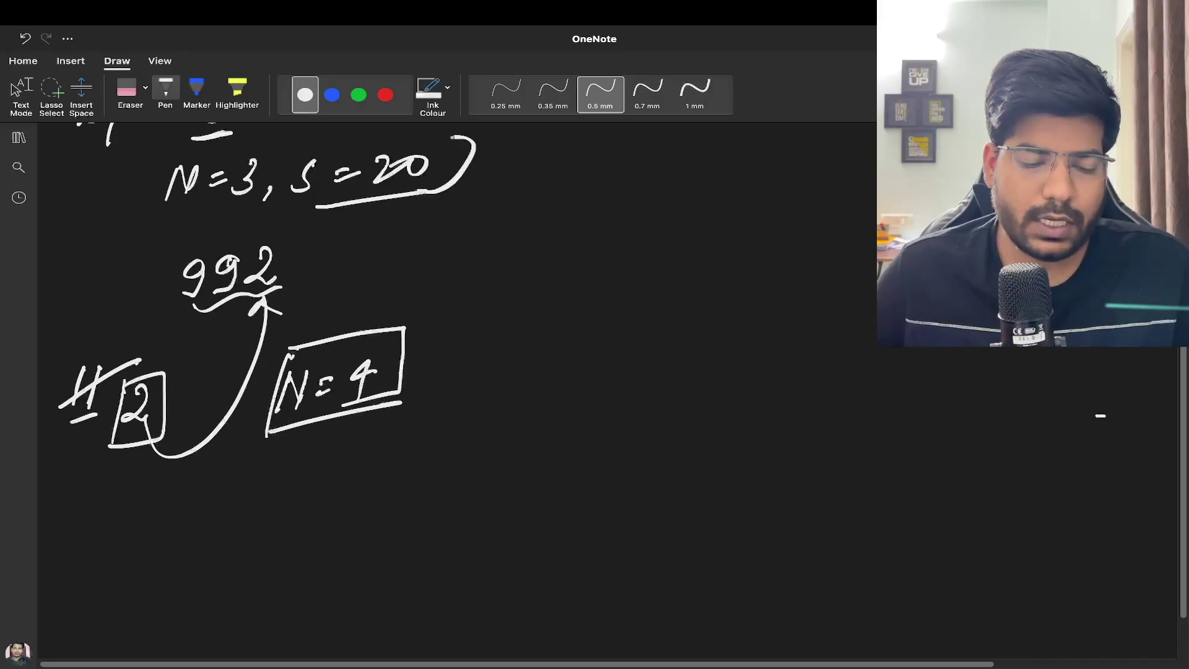
mouse_move(295, 245)
mouse_down()
mouse_move(285, 274)
mouse_move(301, 243)
mouse_up()
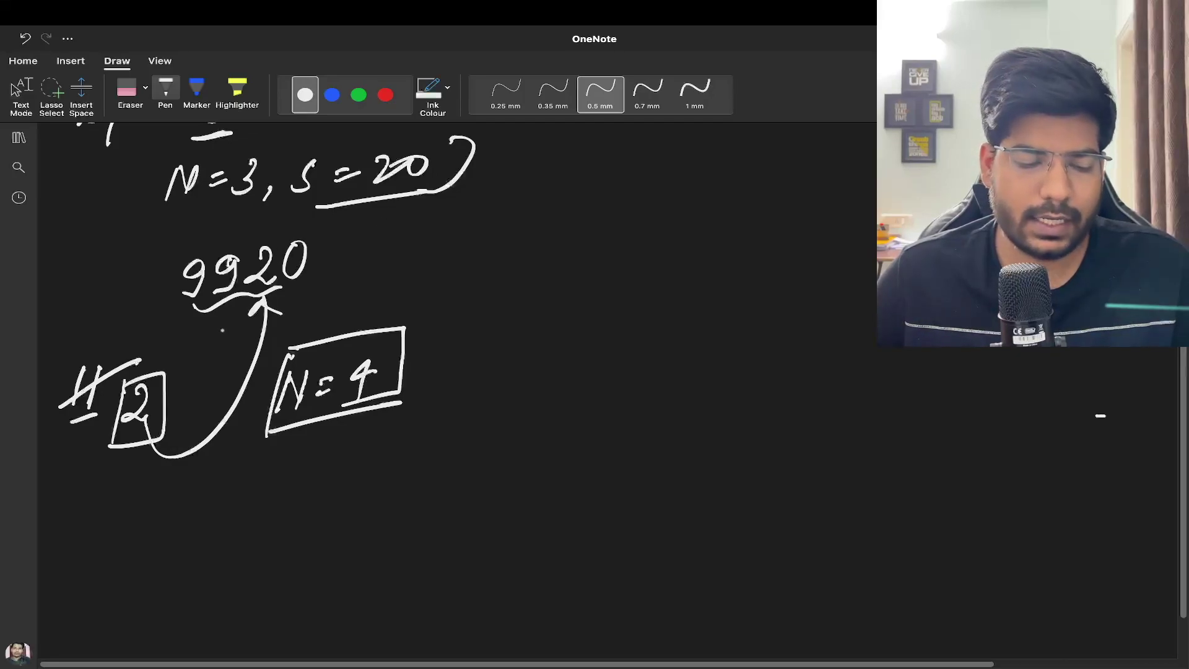
mouse_move(185, 245)
mouse_down()
mouse_move(173, 266)
mouse_move(344, 282)
mouse_up()
scroll(248, 297, down, 2)
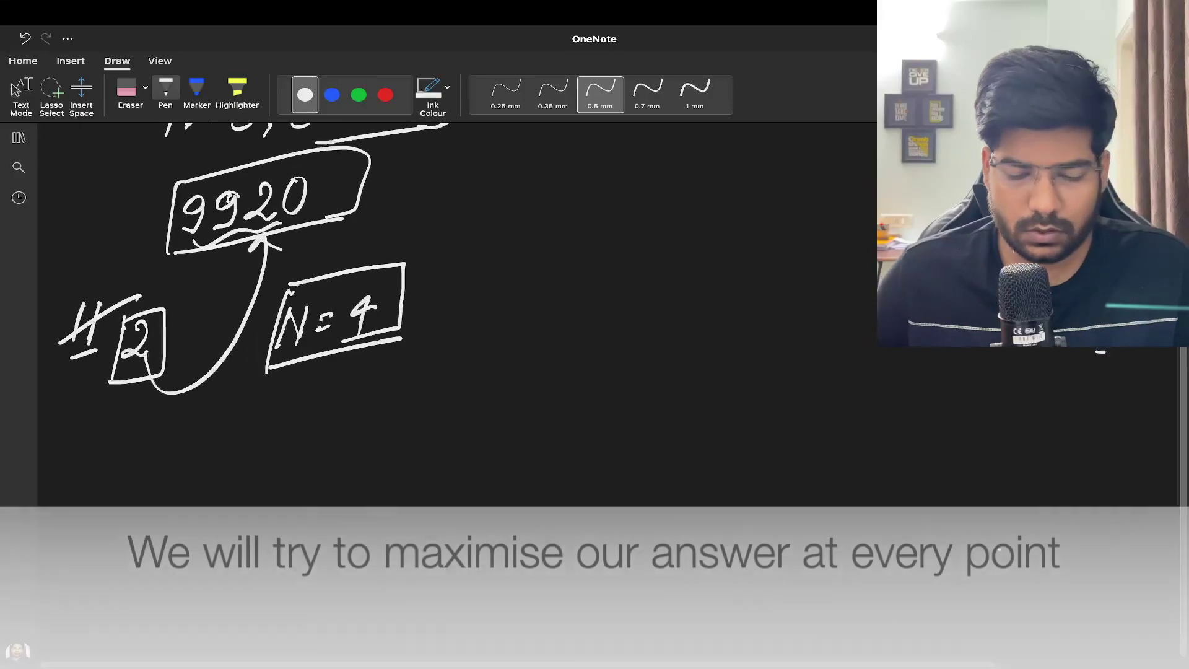
- Handwrite the third example 'N = 5, S = 21' further down the page
scroll(273, 374, down, 4)
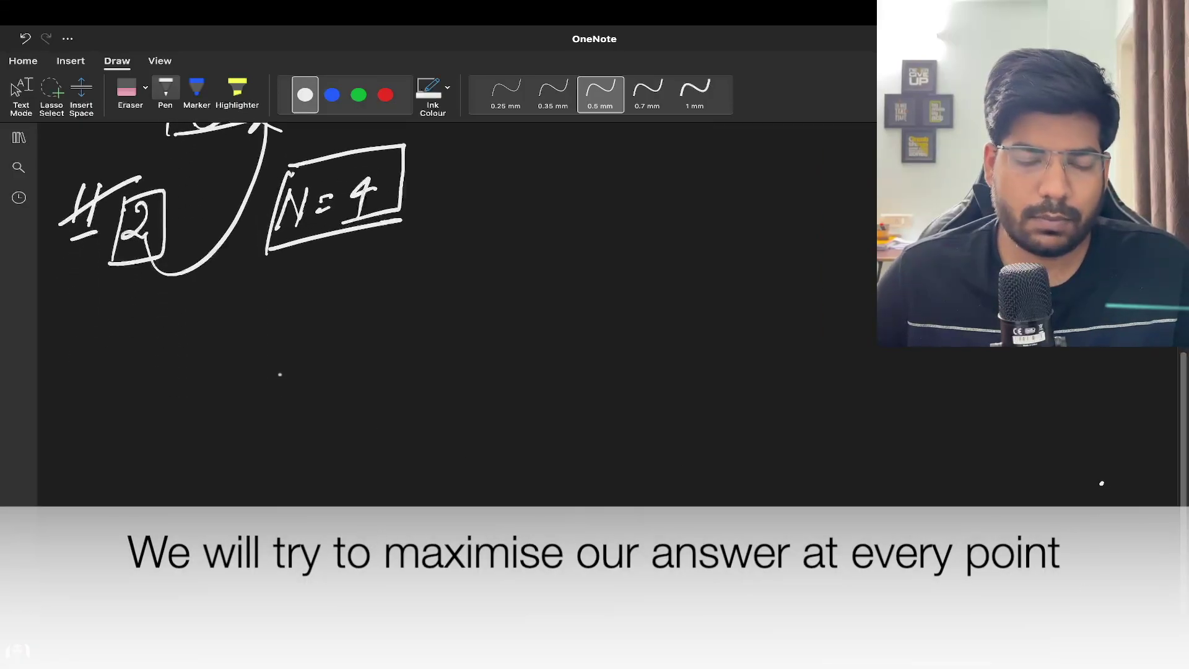
scroll(279, 374, down, 3)
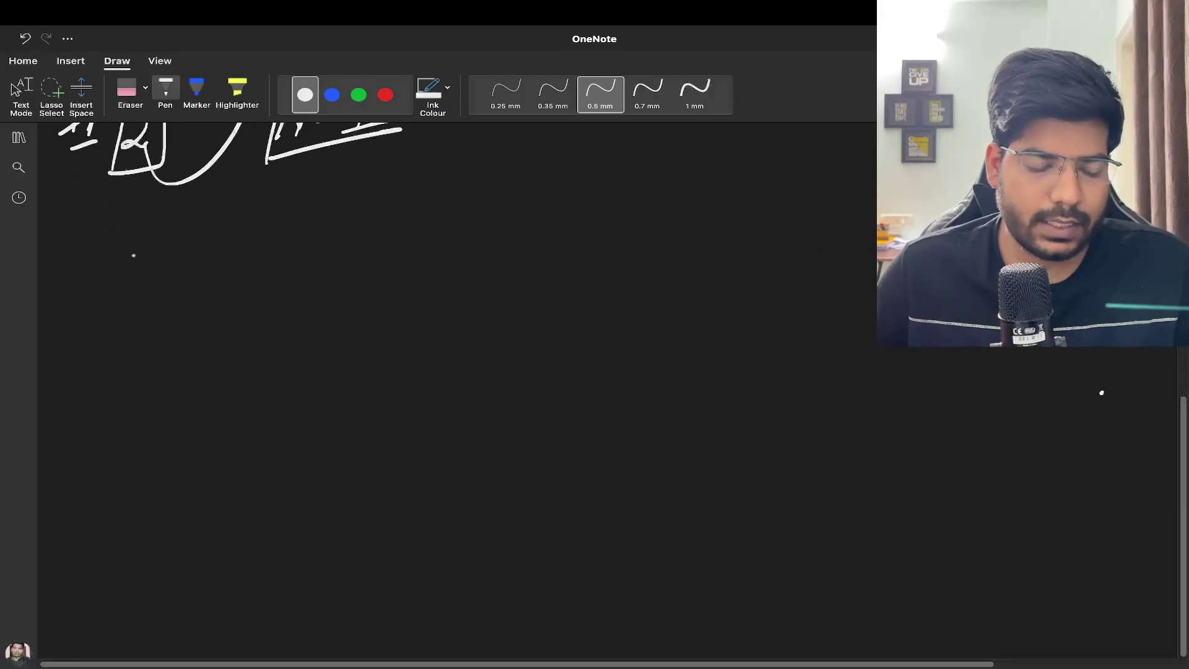
mouse_move(130, 251)
mouse_down()
mouse_move(110, 284)
mouse_move(142, 251)
mouse_move(170, 262)
mouse_up()
drag(156, 275, 172, 270)
mouse_move(189, 244)
mouse_down()
mouse_move(199, 255)
mouse_move(186, 271)
mouse_up()
drag(194, 244, 220, 241)
drag(275, 268, 260, 285)
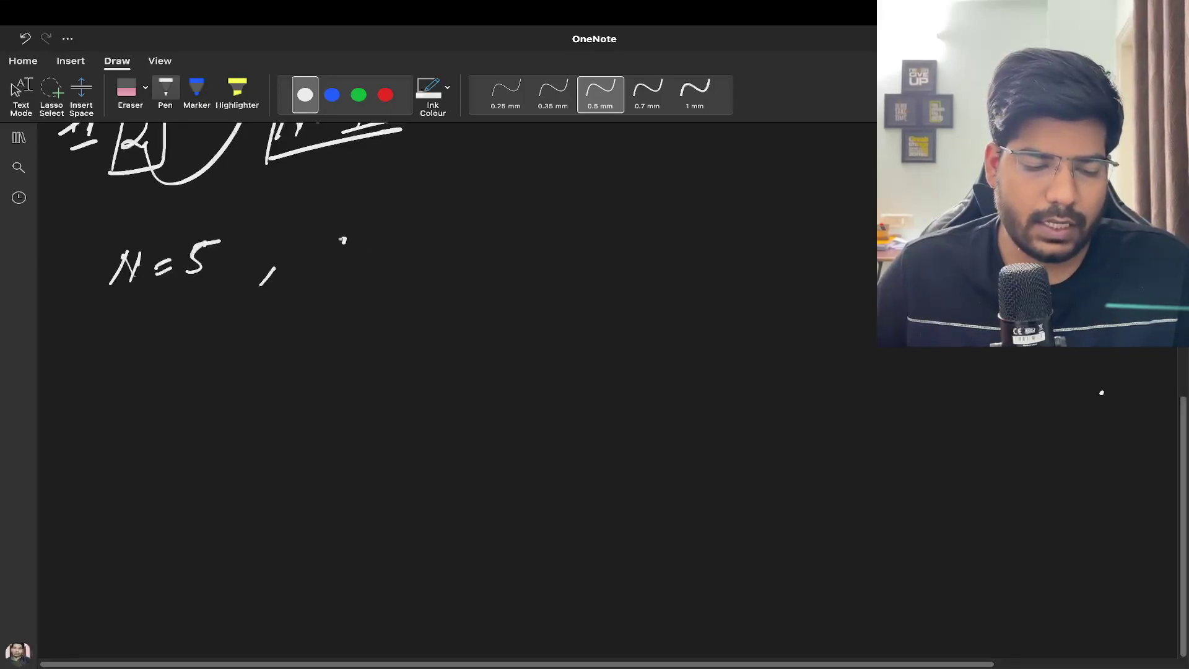
drag(345, 239, 316, 270)
drag(350, 256, 409, 277)
- Write 993 with a wavy underline and 'Req. → S = 0' beneath it
drag(139, 327, 117, 367)
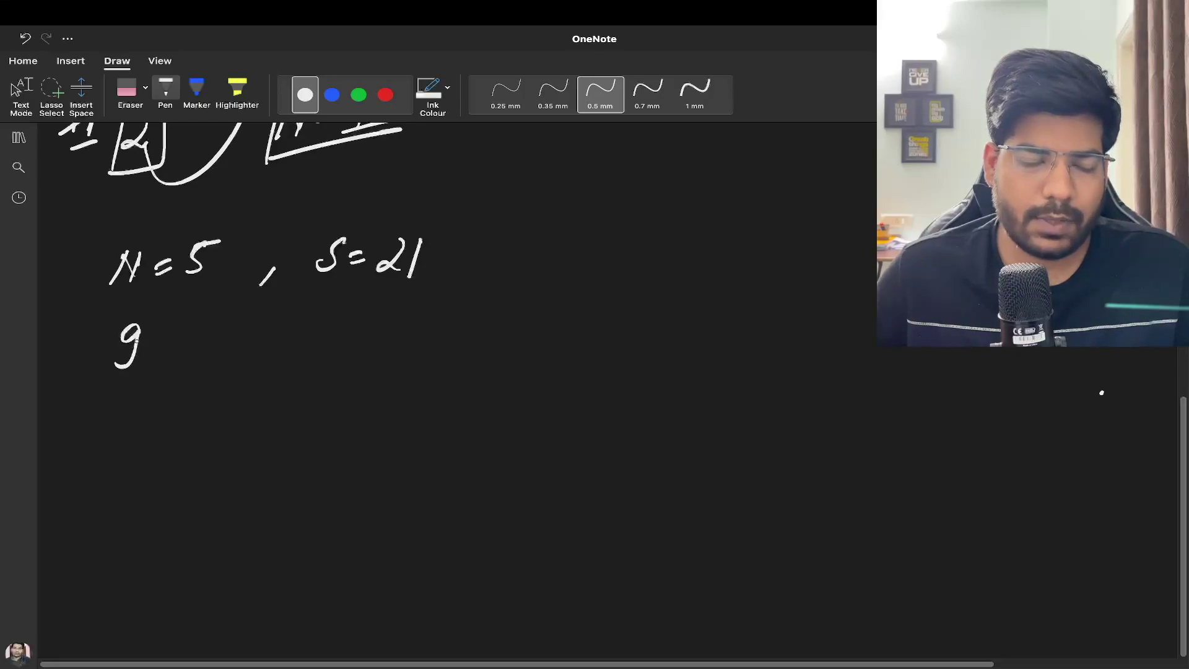
mouse_move(160, 337)
mouse_down()
mouse_move(168, 329)
mouse_move(149, 366)
mouse_up()
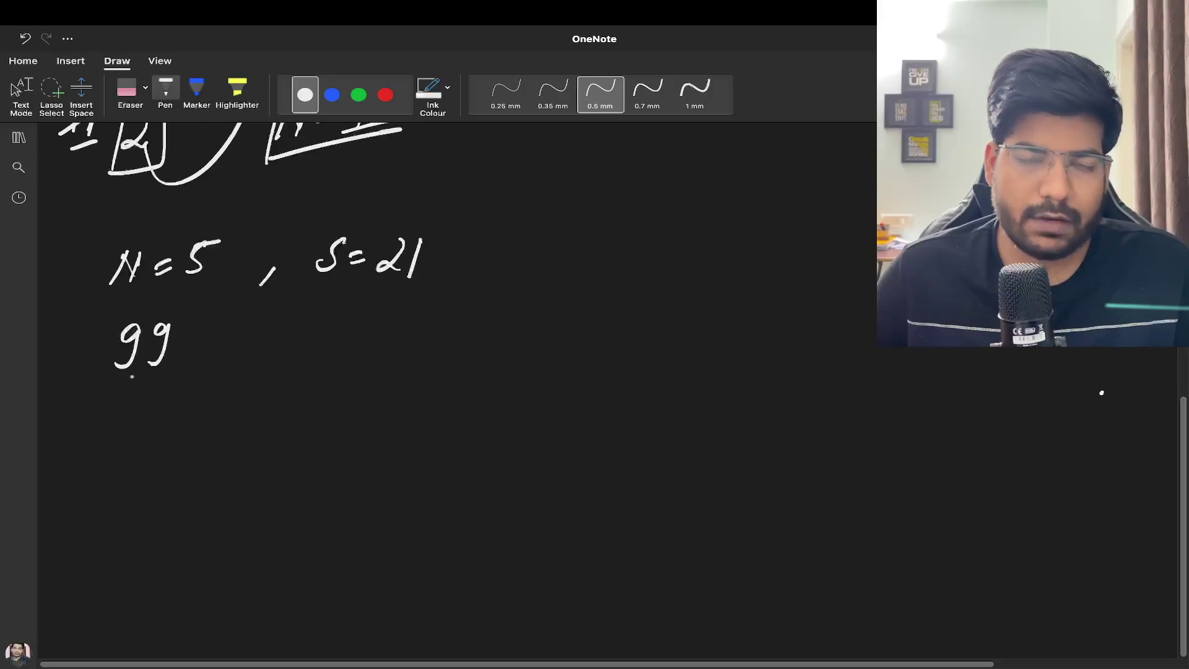
drag(181, 326, 176, 363)
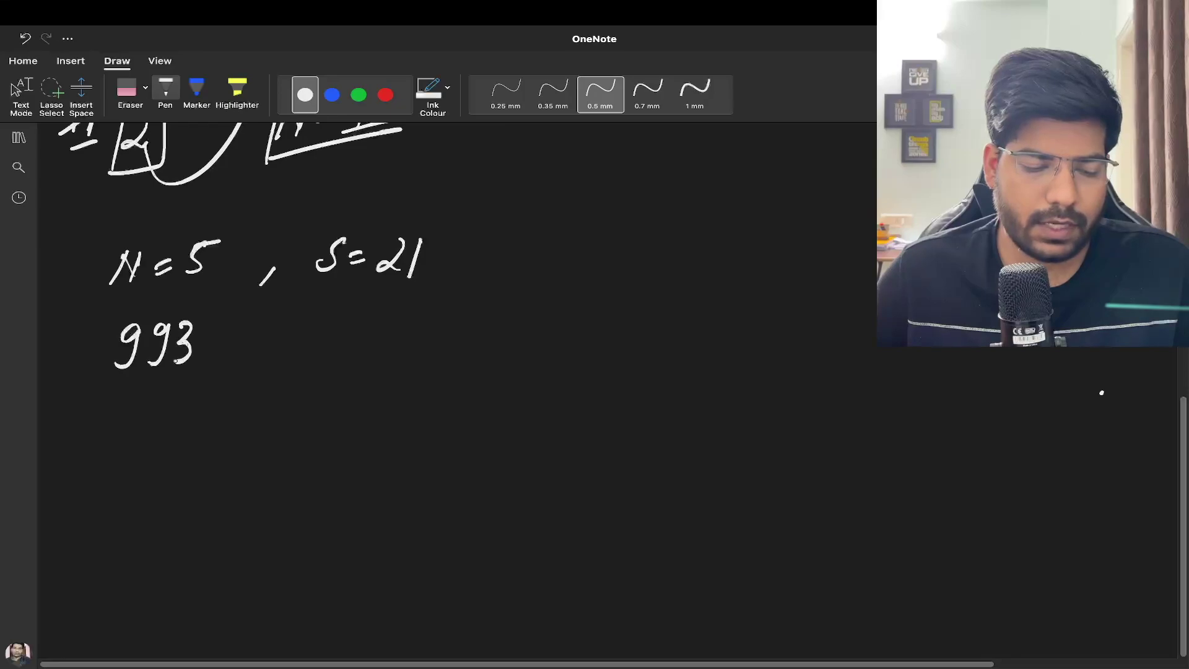
drag(106, 373, 188, 367)
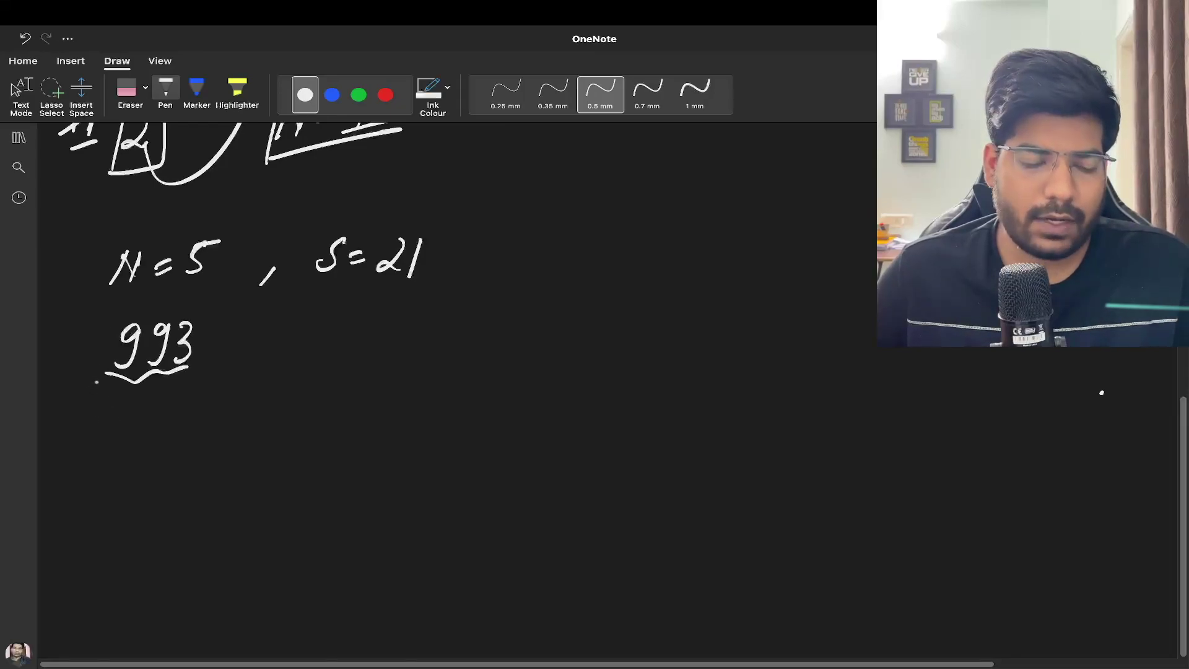
mouse_move(60, 421)
mouse_down()
mouse_move(64, 433)
mouse_move(81, 423)
mouse_move(82, 461)
mouse_up()
click(103, 420)
mouse_move(114, 416)
mouse_down()
mouse_move(128, 416)
mouse_move(122, 433)
mouse_up()
drag(153, 400, 137, 427)
mouse_move(160, 414)
mouse_down()
mouse_move(170, 423)
mouse_move(185, 408)
mouse_up()
drag(123, 451, 211, 423)
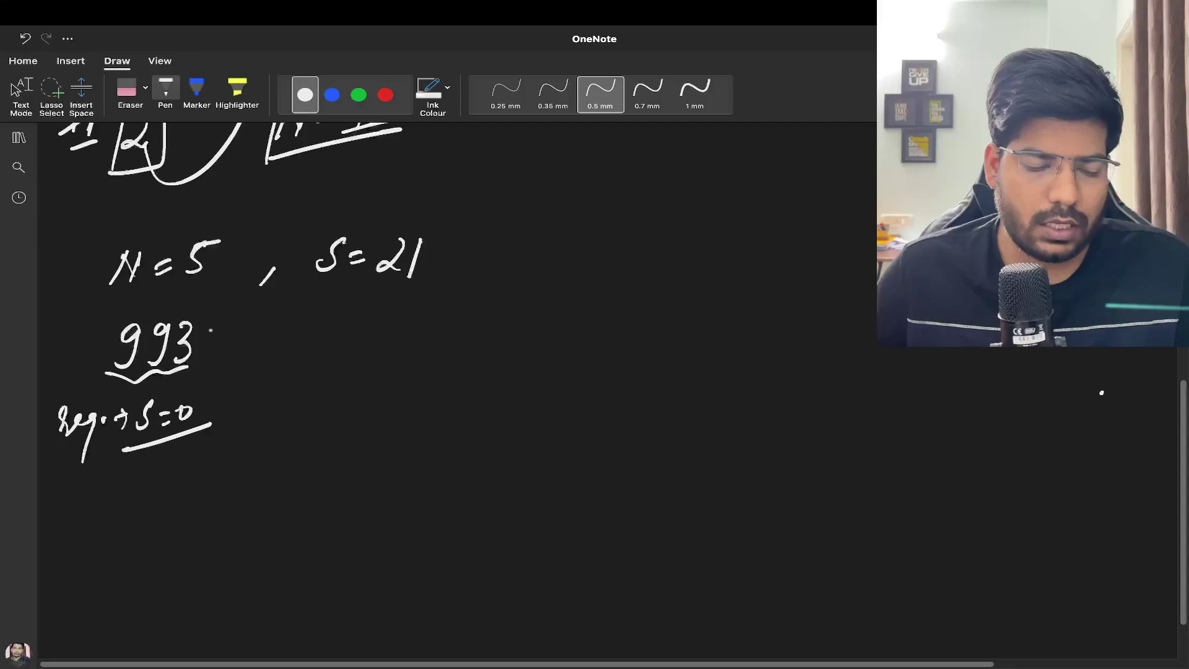
- Extend the answer to 99300, box it, and double-underline the 5 in N = 5
drag(214, 325, 250, 321)
drag(167, 371, 251, 357)
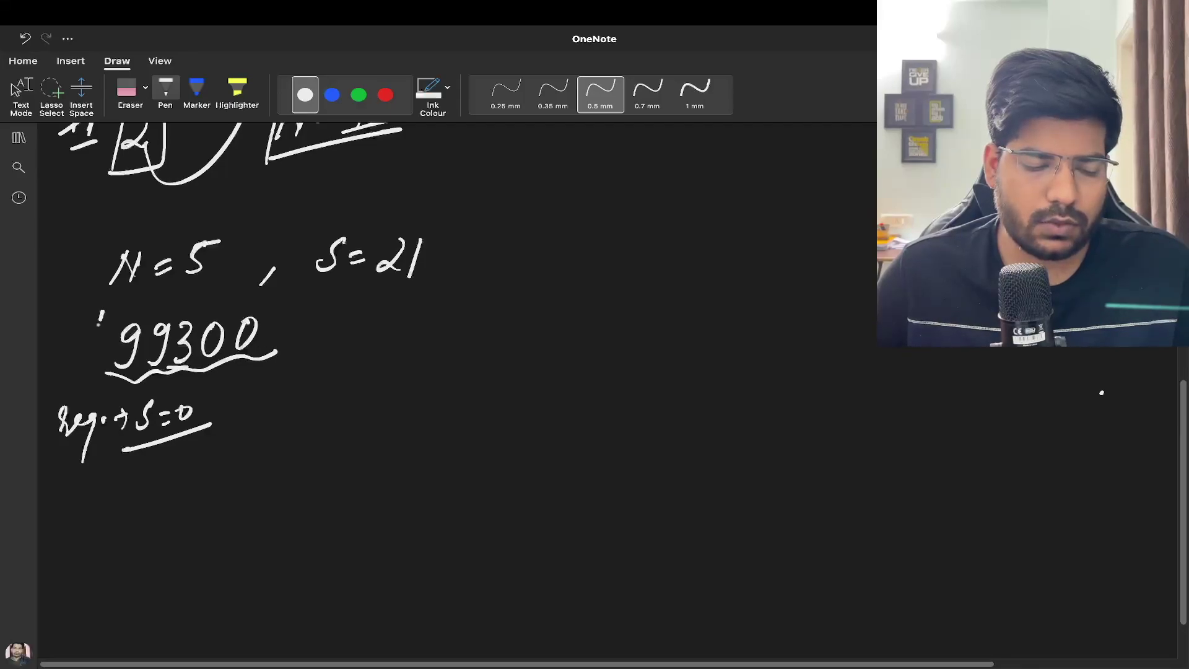
drag(104, 311, 95, 379)
mouse_move(103, 320)
mouse_down()
mouse_move(301, 319)
mouse_move(284, 353)
mouse_up()
drag(149, 291, 200, 280)
drag(156, 302, 190, 291)
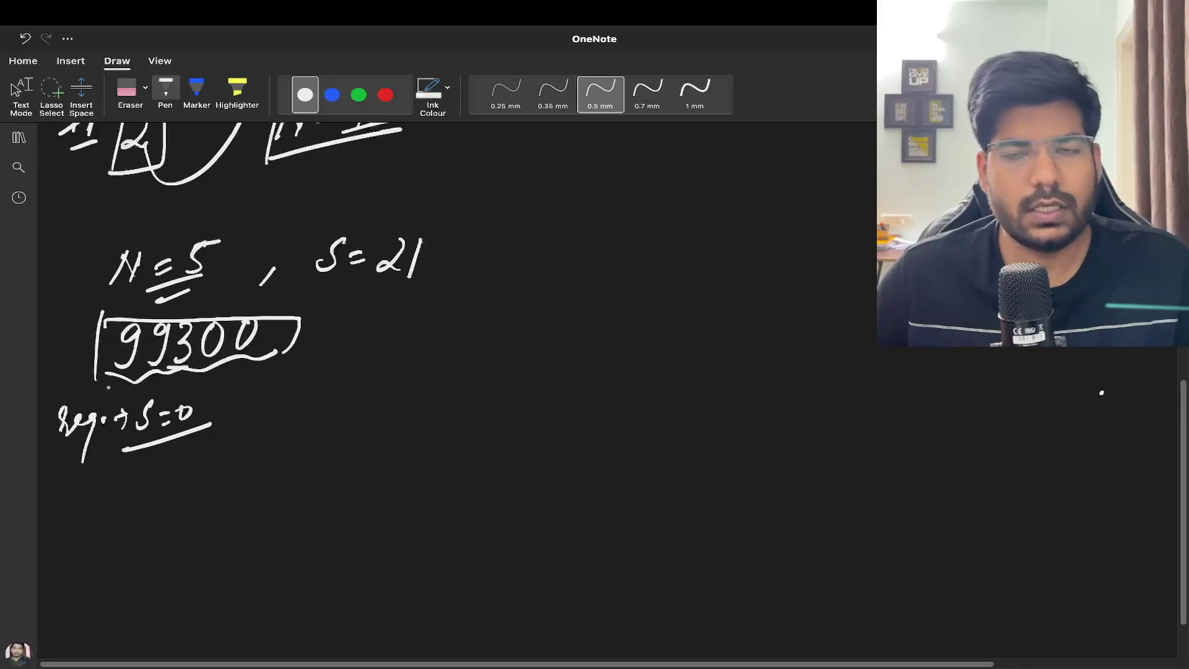
- Write 'S = 0' after N = 1, box it, and note the answer 0
scroll(1102, 392, down, 1)
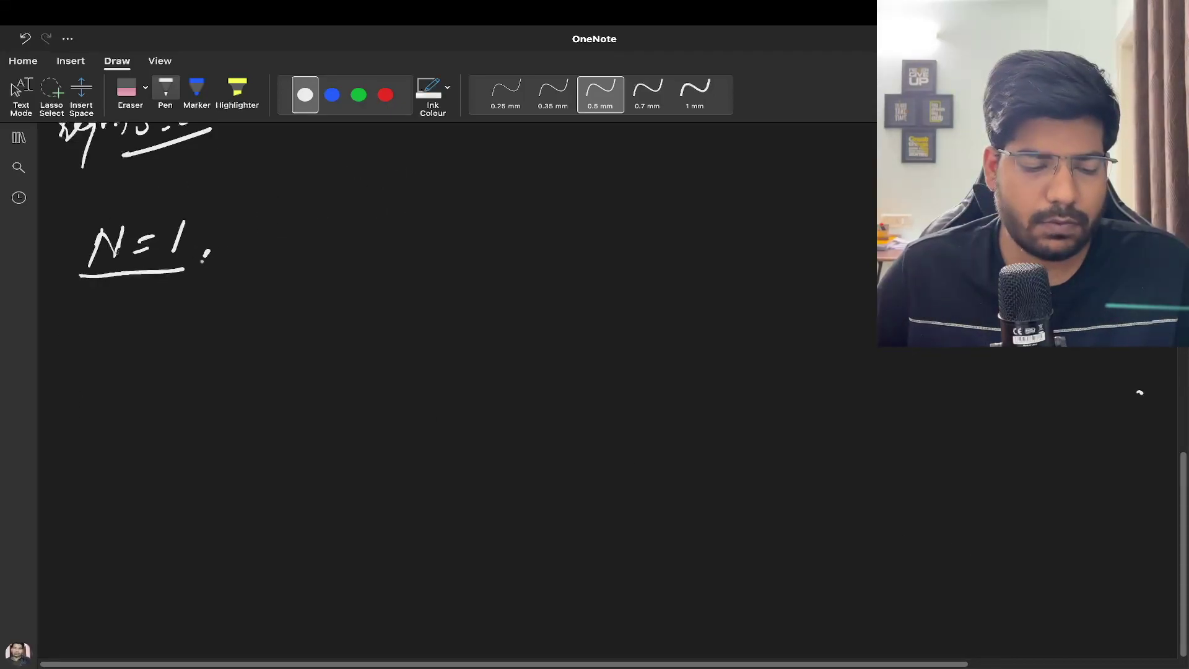
drag(209, 251, 199, 271)
mouse_move(261, 221)
mouse_down()
mouse_move(238, 250)
mouse_move(282, 235)
mouse_up()
drag(266, 246, 321, 225)
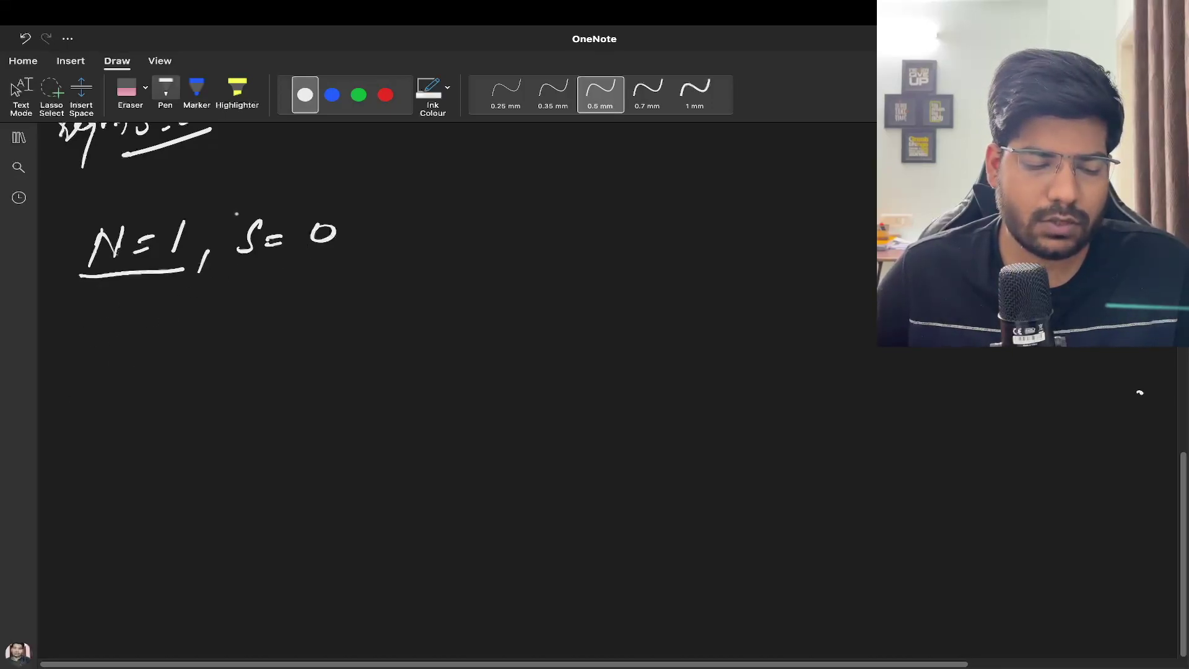
mouse_move(237, 214)
mouse_down()
mouse_move(364, 196)
mouse_move(143, 319)
mouse_up()
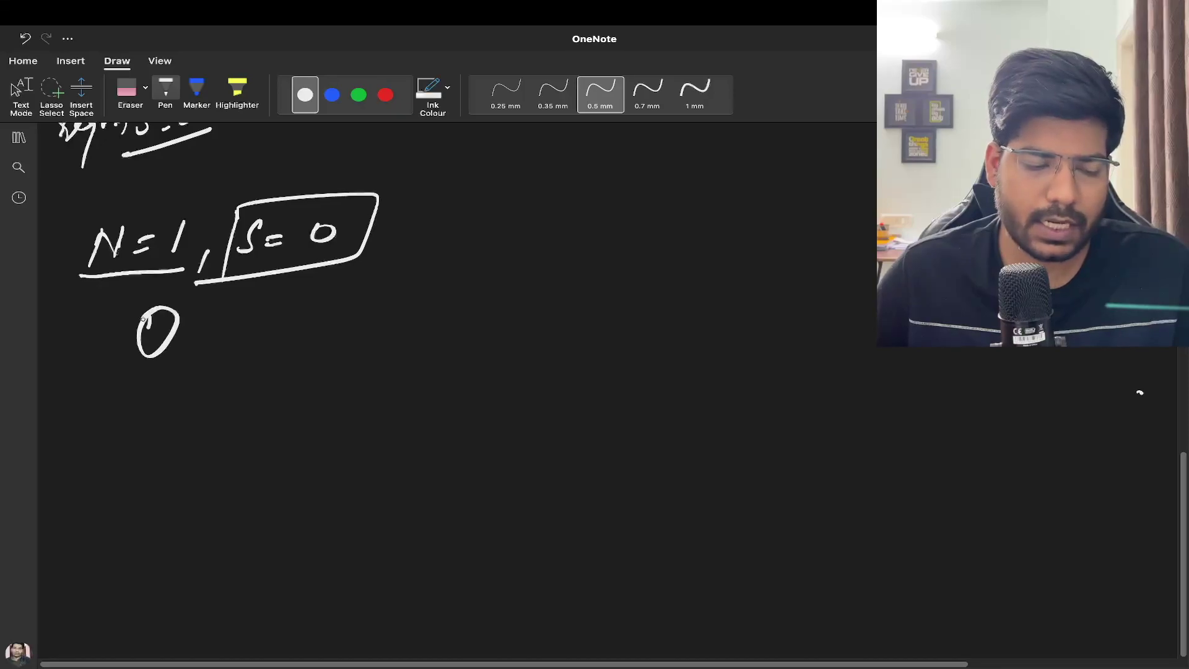
- Write the underlined edge case 'N = 4, S = 0'
drag(70, 435, 99, 428)
mouse_move(115, 404)
mouse_down()
mouse_move(131, 416)
mouse_move(161, 409)
mouse_move(147, 443)
mouse_up()
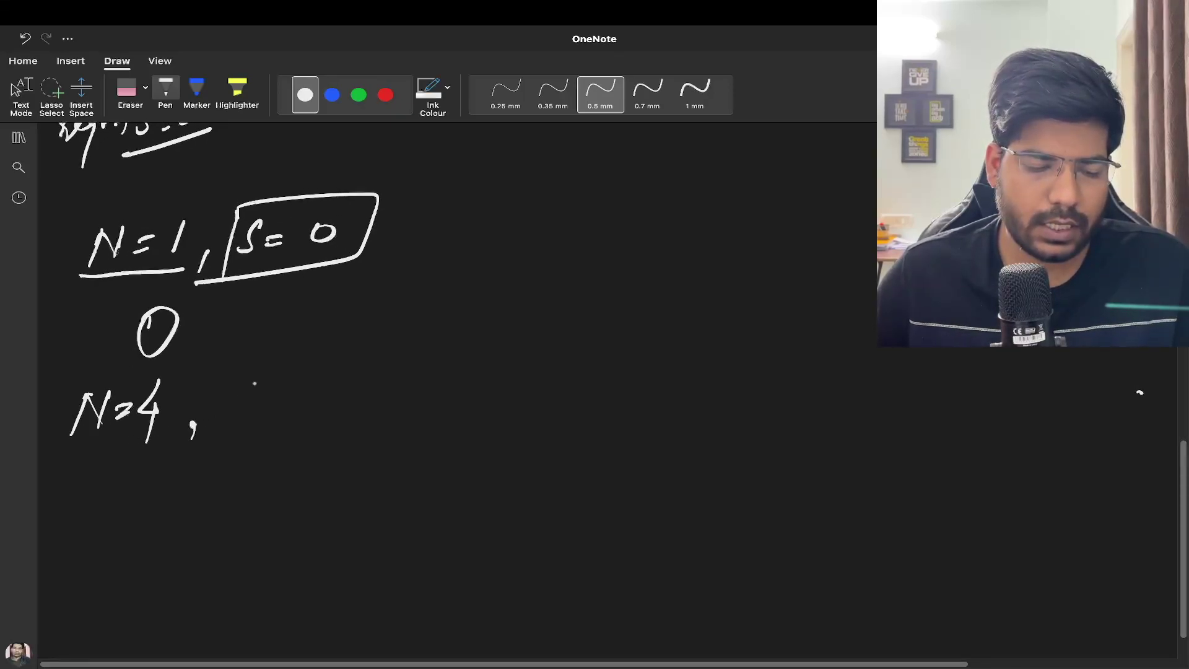
drag(260, 376, 233, 412)
drag(265, 391, 287, 396)
drag(322, 370, 318, 374)
drag(79, 454, 357, 418)
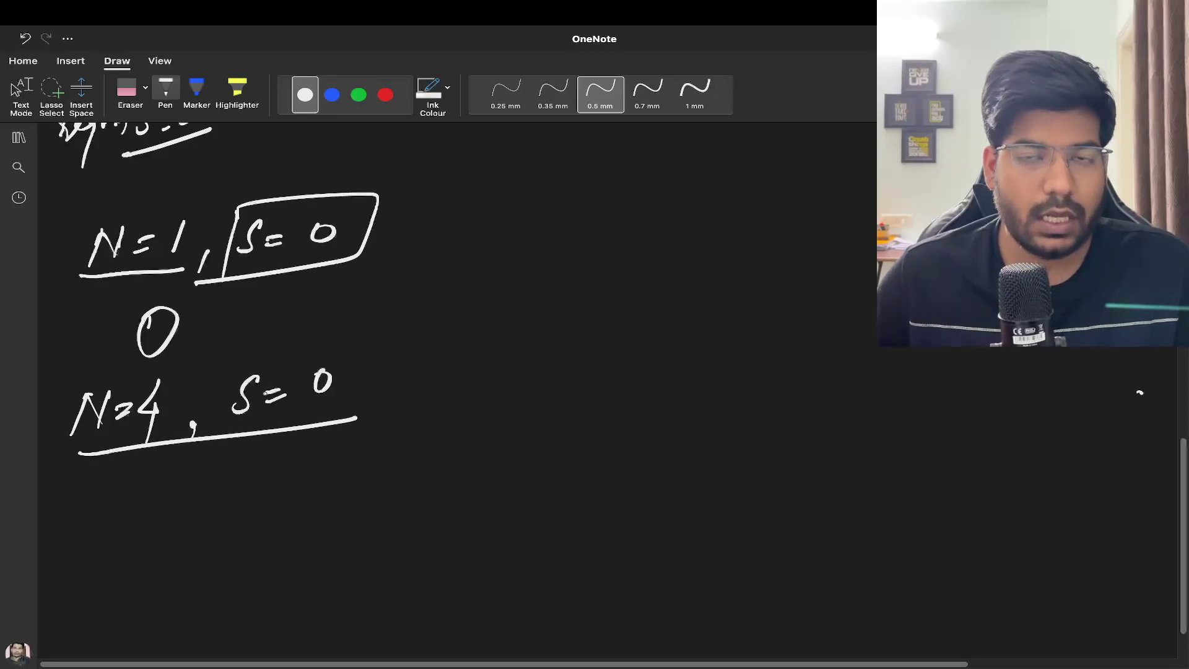
scroll(221, 406, down, 2)
- Write 0000 as the N = 4 candidate answer and box it
drag(186, 410, 210, 435)
mouse_move(245, 409)
mouse_down()
mouse_move(238, 429)
mouse_move(248, 410)
mouse_up()
drag(280, 401, 282, 410)
drag(163, 456, 279, 444)
drag(160, 386, 148, 454)
mouse_move(160, 394)
mouse_down()
mouse_move(334, 388)
mouse_move(242, 454)
mouse_up()
- Write (-1) below the boxed 0000, box S = 0, and underline (-1)
scroll(129, 465, down, 2)
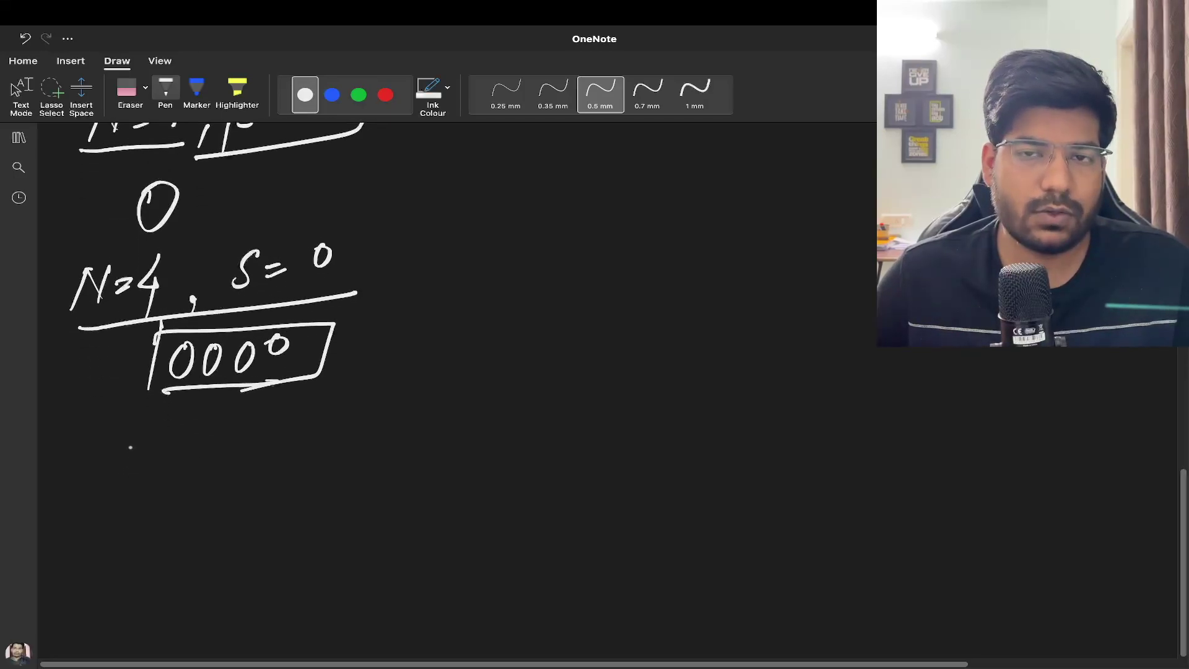
drag(107, 440, 135, 436)
drag(142, 421, 138, 465)
mouse_move(99, 417)
mouse_down()
mouse_move(89, 437)
mouse_move(103, 481)
mouse_up()
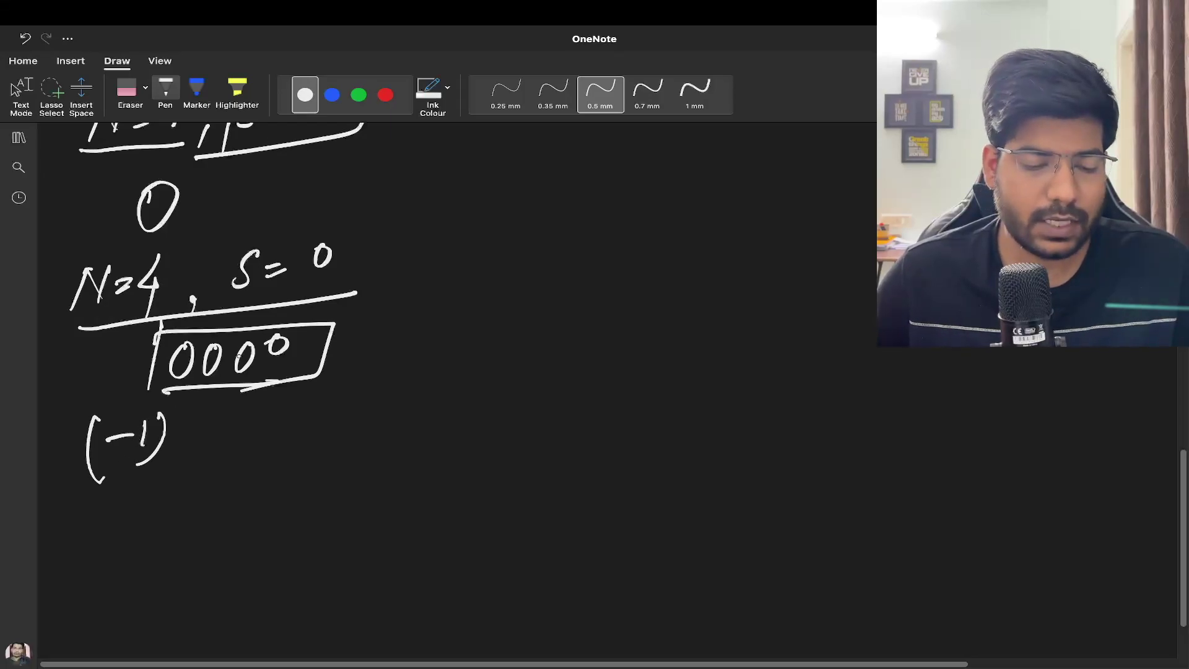
mouse_move(223, 317)
mouse_down()
mouse_move(372, 209)
mouse_move(251, 316)
mouse_up()
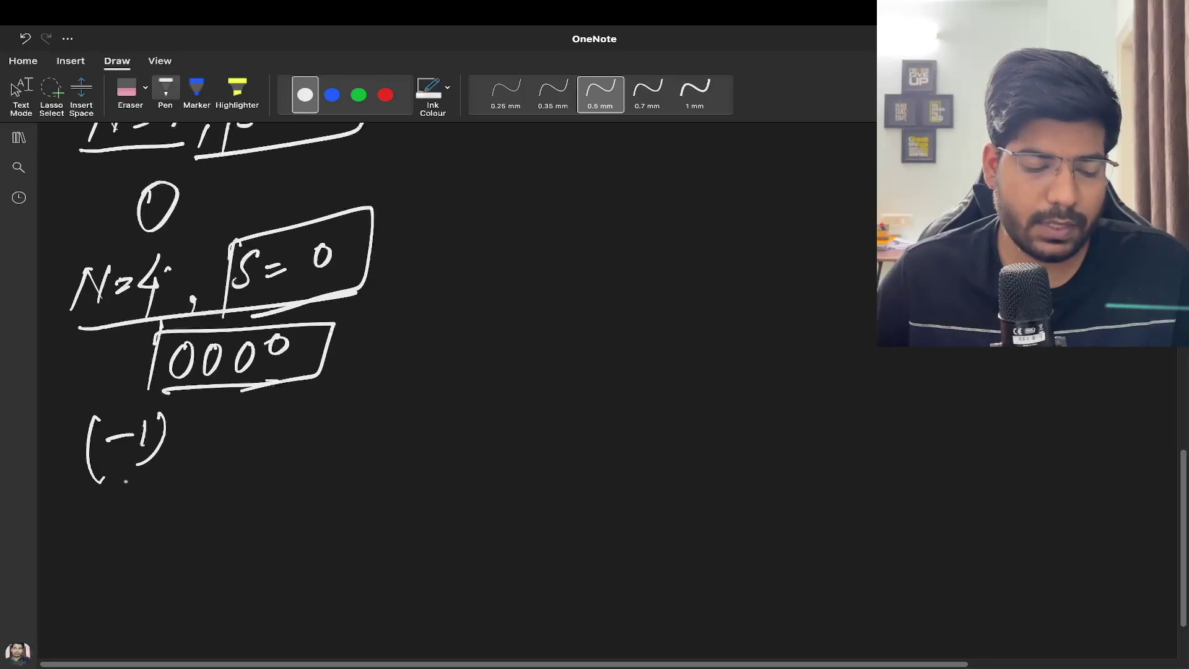
drag(103, 495, 186, 465)
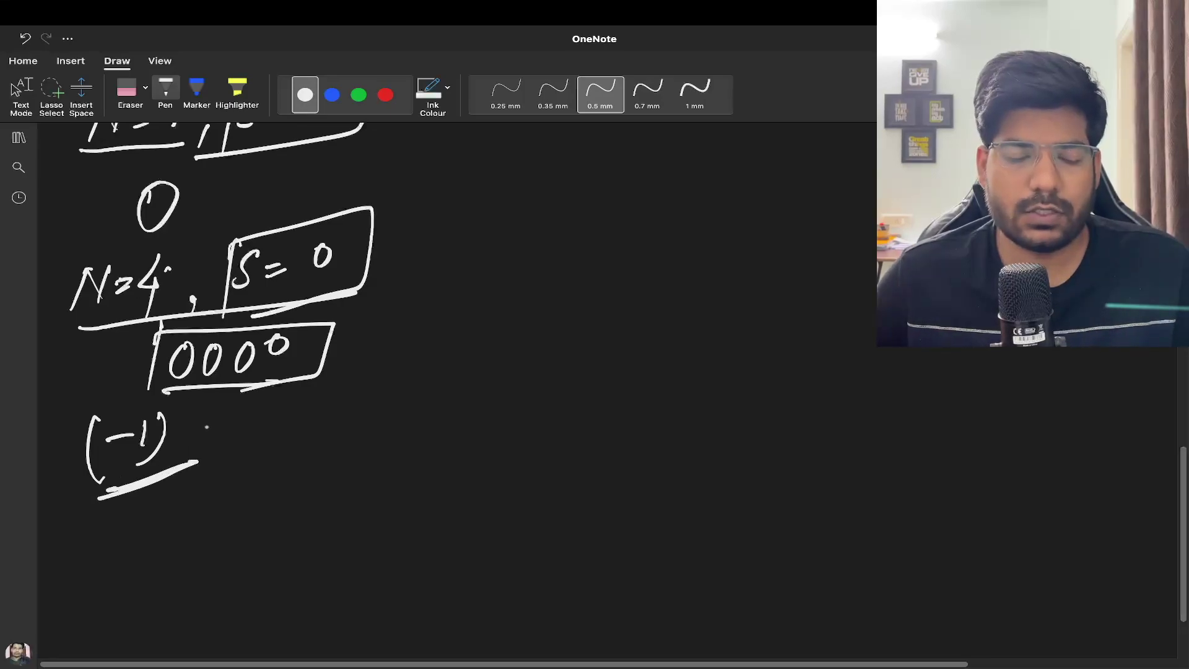
- Draw a digit-order arrow under 9920 and write ans initialised to an empty string
scroll(1141, 416, up, 10)
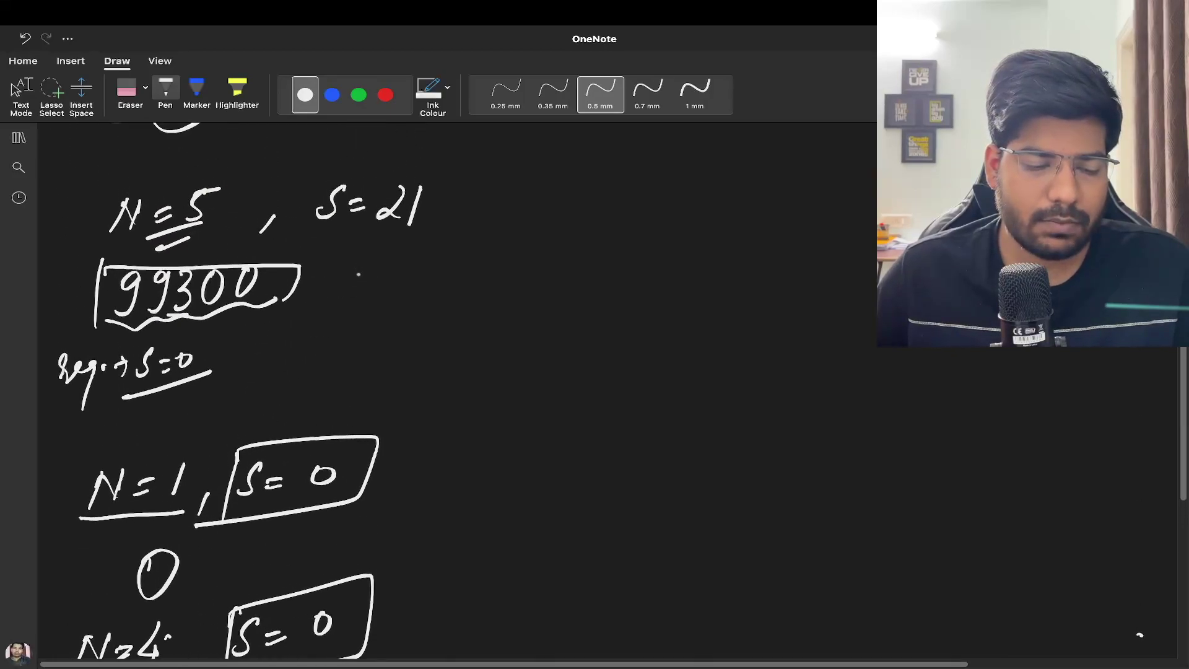
scroll(1142, 416, up, 2)
mouse_move(170, 239)
mouse_down()
mouse_move(327, 218)
mouse_move(309, 234)
mouse_up()
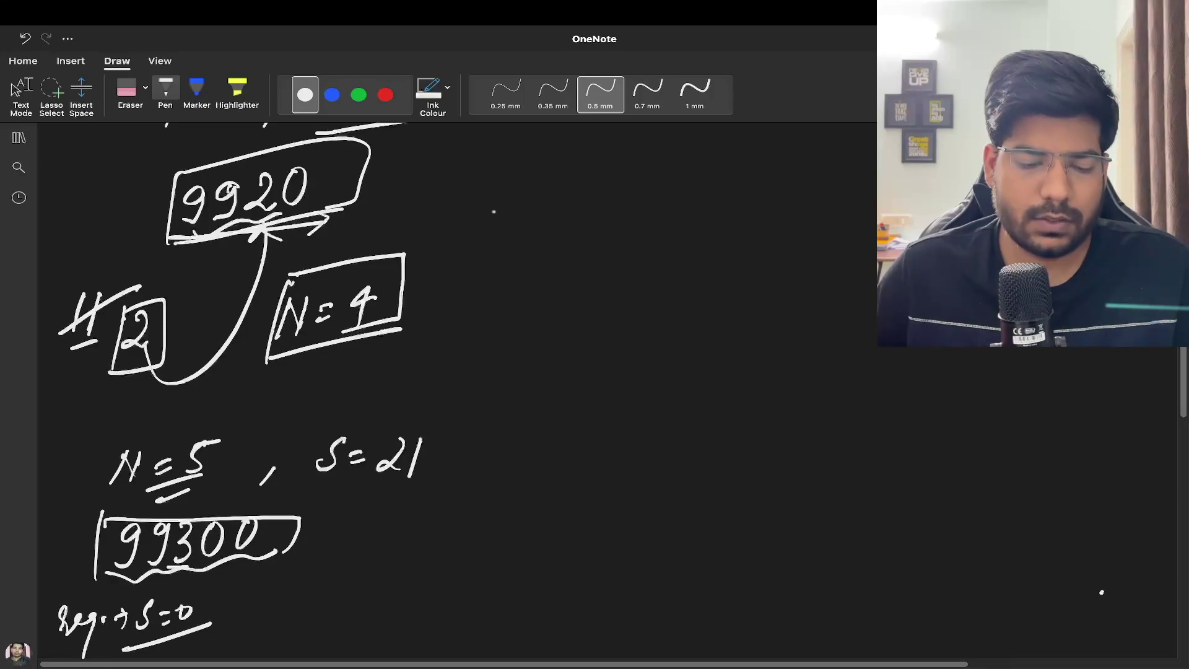
mouse_move(508, 199)
mouse_down()
mouse_move(509, 220)
mouse_move(529, 219)
mouse_up()
drag(557, 202, 574, 207)
drag(590, 189, 592, 197)
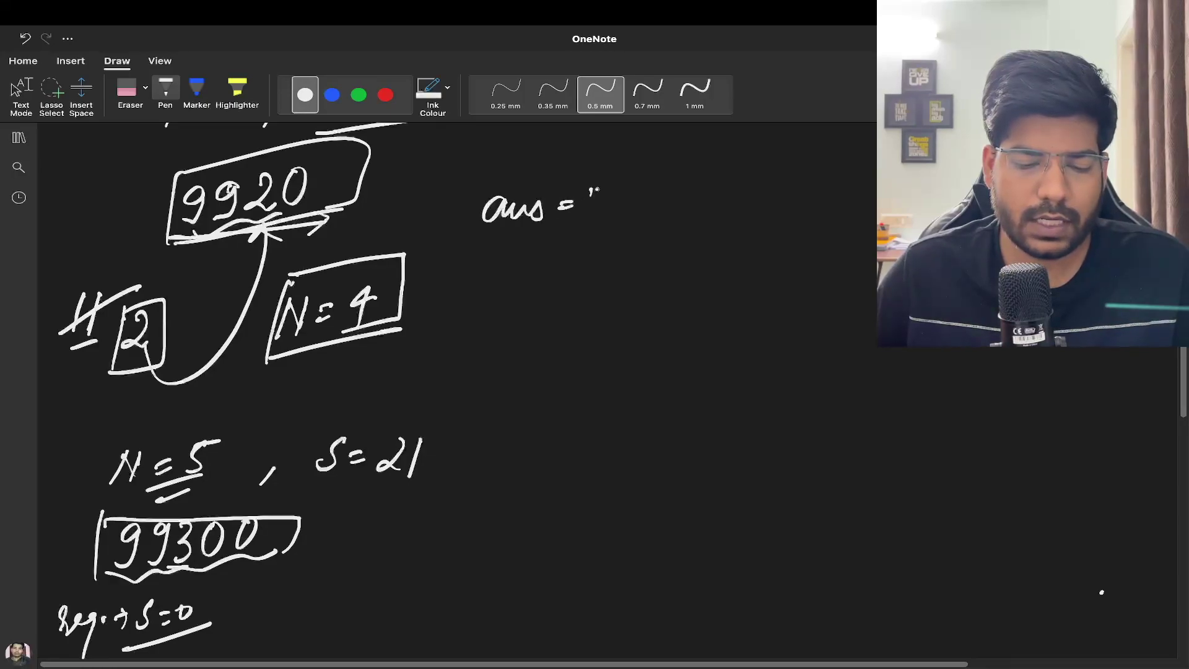
drag(483, 221, 647, 214)
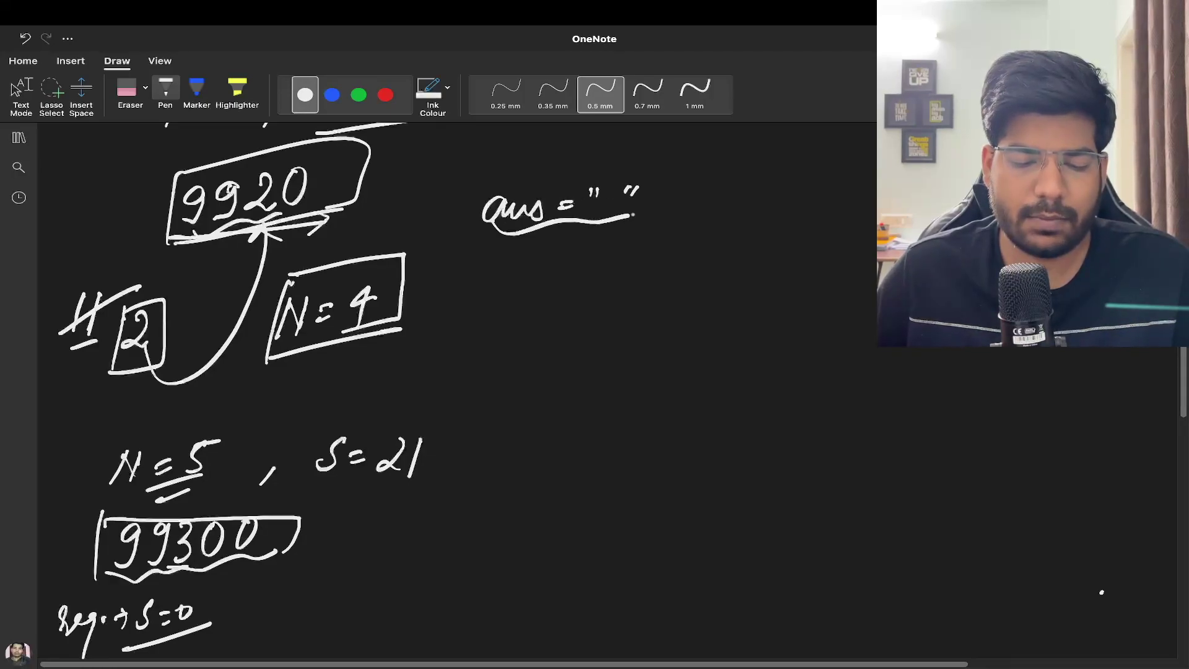
- Write the loop header for (i=0; i<N; i++) { beside the N=4 box
scroll(456, 279, down, 3)
drag(491, 196, 455, 263)
drag(438, 248, 494, 232)
mouse_move(500, 242)
mouse_down()
mouse_move(518, 230)
mouse_move(508, 263)
mouse_move(570, 238)
mouse_up()
click(547, 211)
mouse_move(586, 227)
mouse_down()
mouse_move(601, 257)
mouse_move(669, 248)
mouse_up()
click(660, 212)
mouse_move(677, 248)
mouse_down()
mouse_move(683, 228)
mouse_move(745, 243)
mouse_up()
drag(738, 236, 756, 233)
mouse_move(753, 236)
mouse_down()
mouse_move(769, 233)
mouse_move(759, 246)
mouse_up()
drag(785, 214, 775, 254)
drag(828, 202, 829, 255)
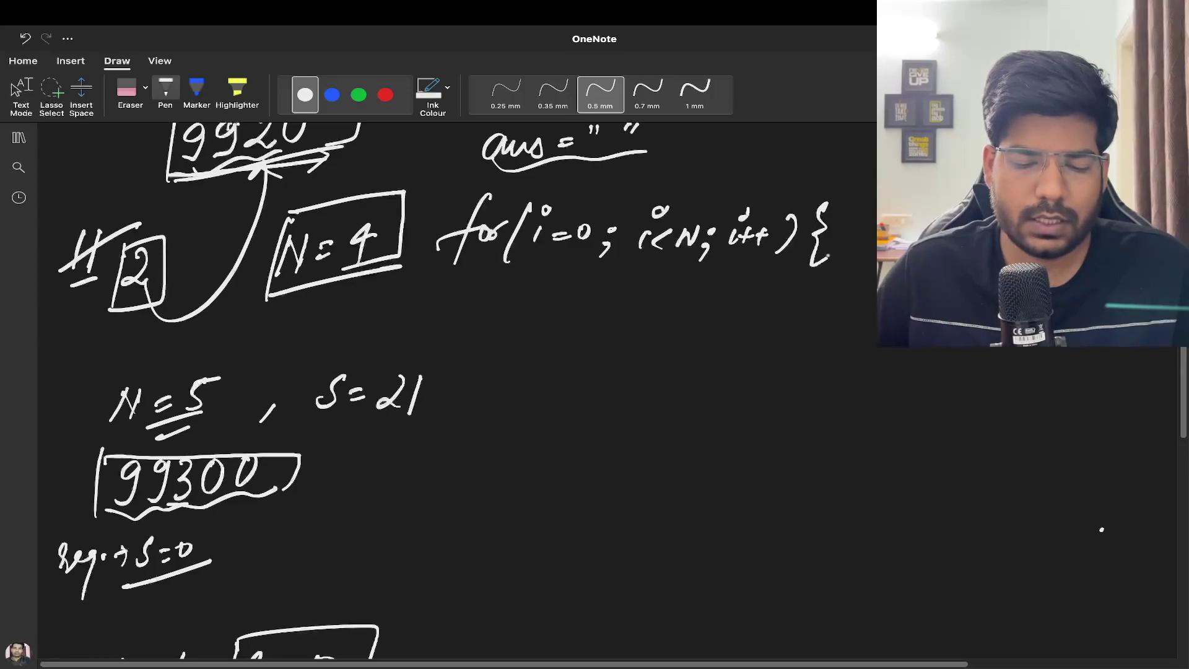
- Write the condition if (Sum > 9) below the for loop
drag(482, 293, 479, 311)
click(489, 279)
drag(503, 270, 479, 358)
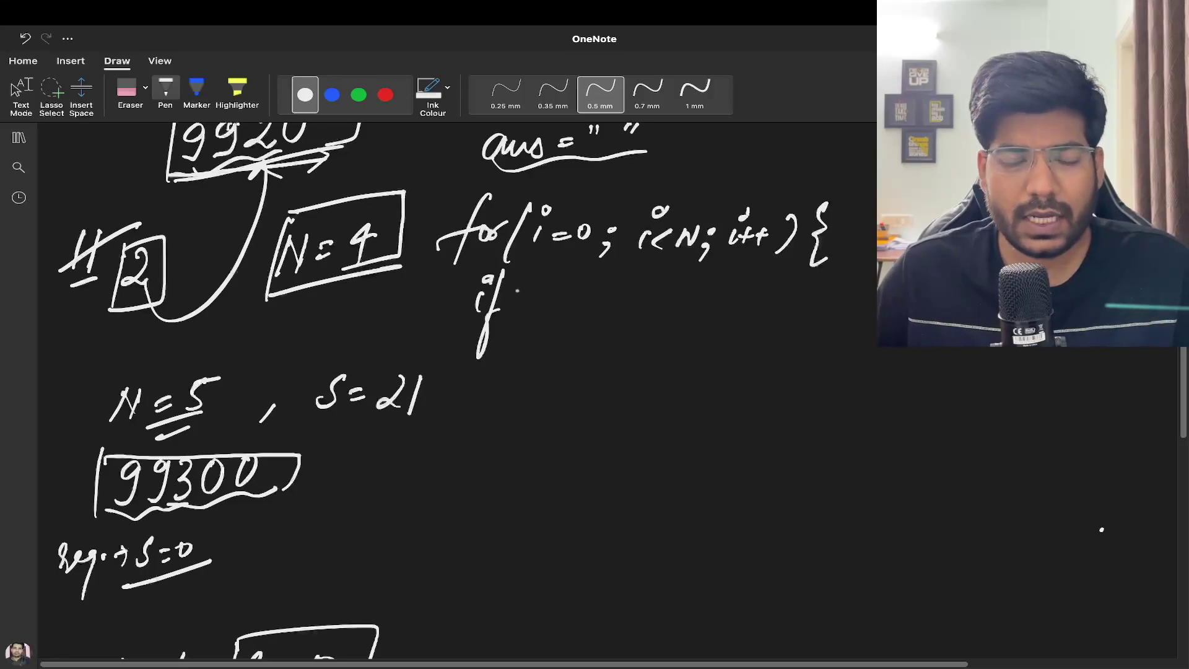
drag(531, 262, 523, 322)
mouse_move(576, 276)
mouse_down()
mouse_move(549, 306)
mouse_move(625, 313)
mouse_up()
click(592, 293)
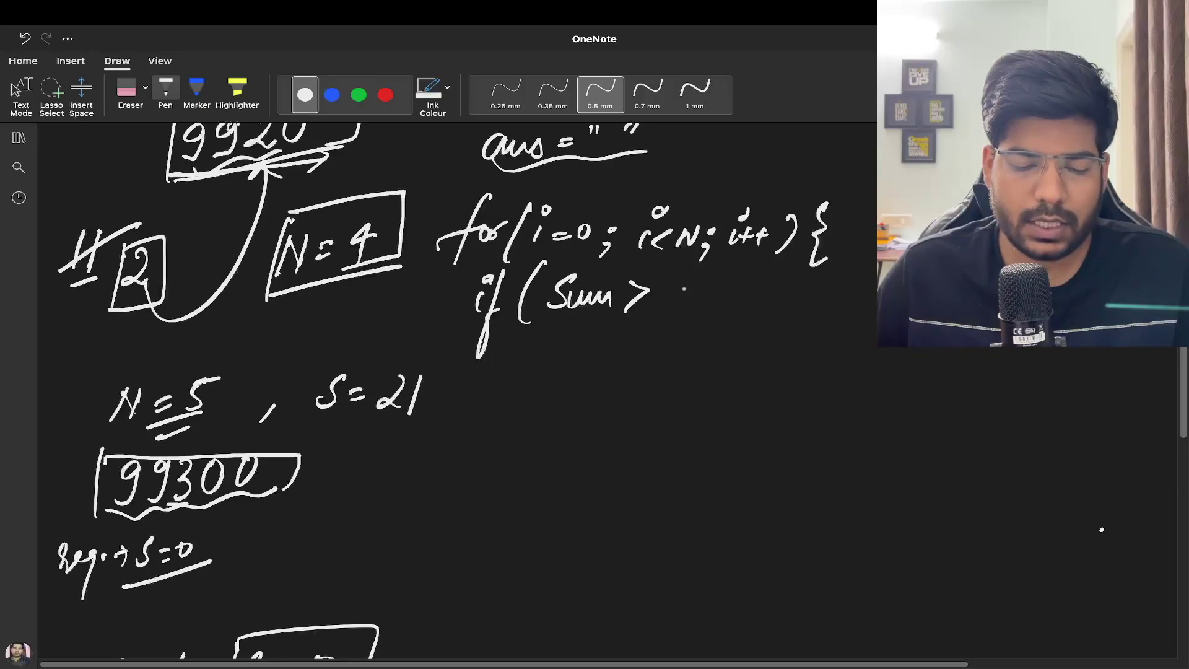
mouse_move(690, 284)
mouse_down()
mouse_move(673, 313)
mouse_move(719, 297)
mouse_move(700, 315)
mouse_up()
mouse_move(754, 265)
mouse_down()
mouse_move(737, 302)
mouse_move(753, 328)
mouse_up()
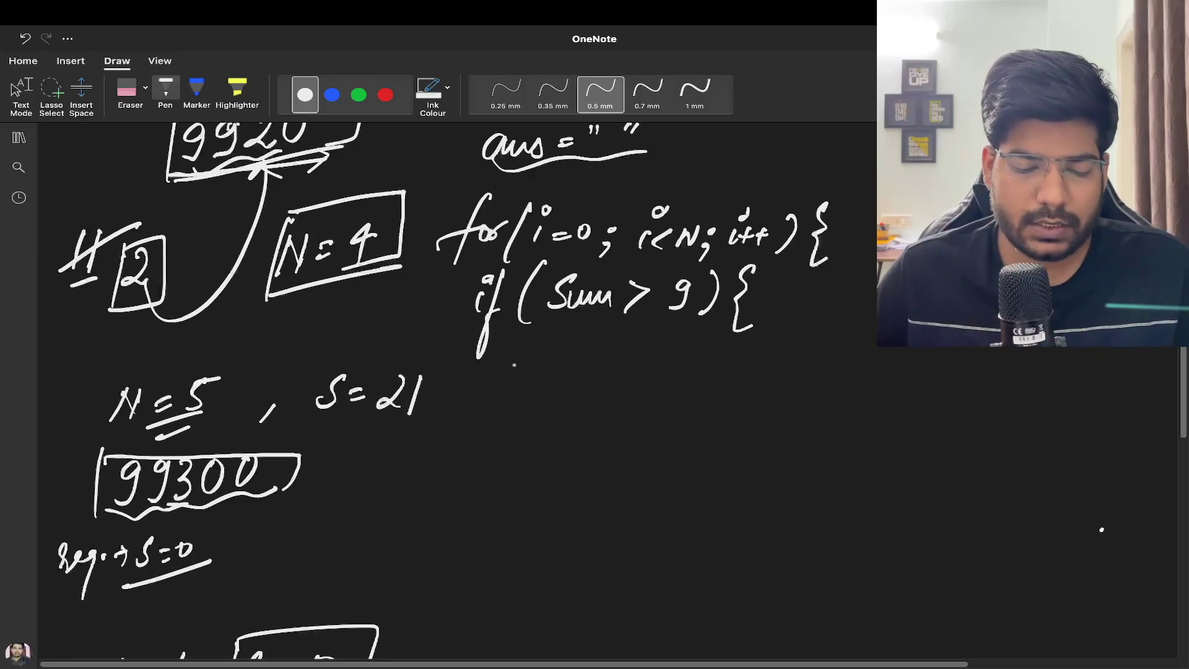
- Write ans += '9'; inside the if block
mouse_move(529, 358)
mouse_down()
mouse_move(532, 372)
mouse_move(549, 367)
mouse_up()
mouse_move(565, 352)
mouse_down()
mouse_move(545, 372)
mouse_move(608, 352)
mouse_up()
mouse_move(598, 342)
mouse_down()
mouse_move(594, 370)
mouse_move(631, 346)
mouse_up()
drag(619, 358, 655, 341)
drag(683, 341, 665, 369)
drag(699, 325, 705, 369)
click(719, 342)
- Write S -= 9;, underline the appended '9', and close the if block with a brace
drag(520, 398, 487, 423)
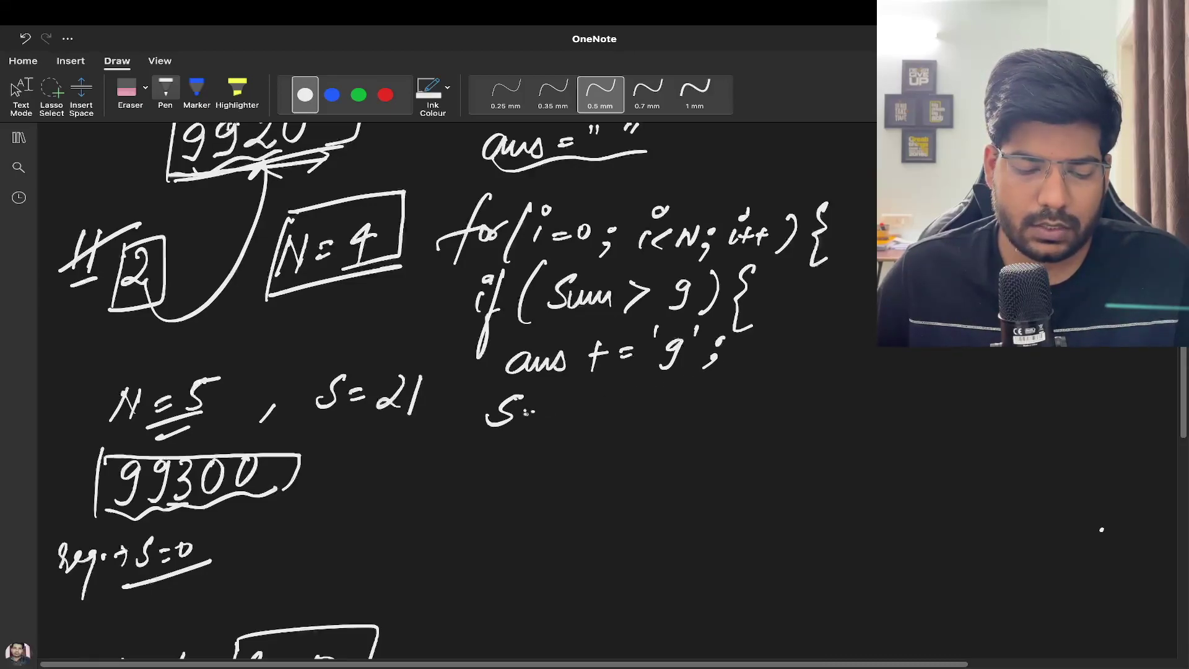
drag(524, 413, 547, 413)
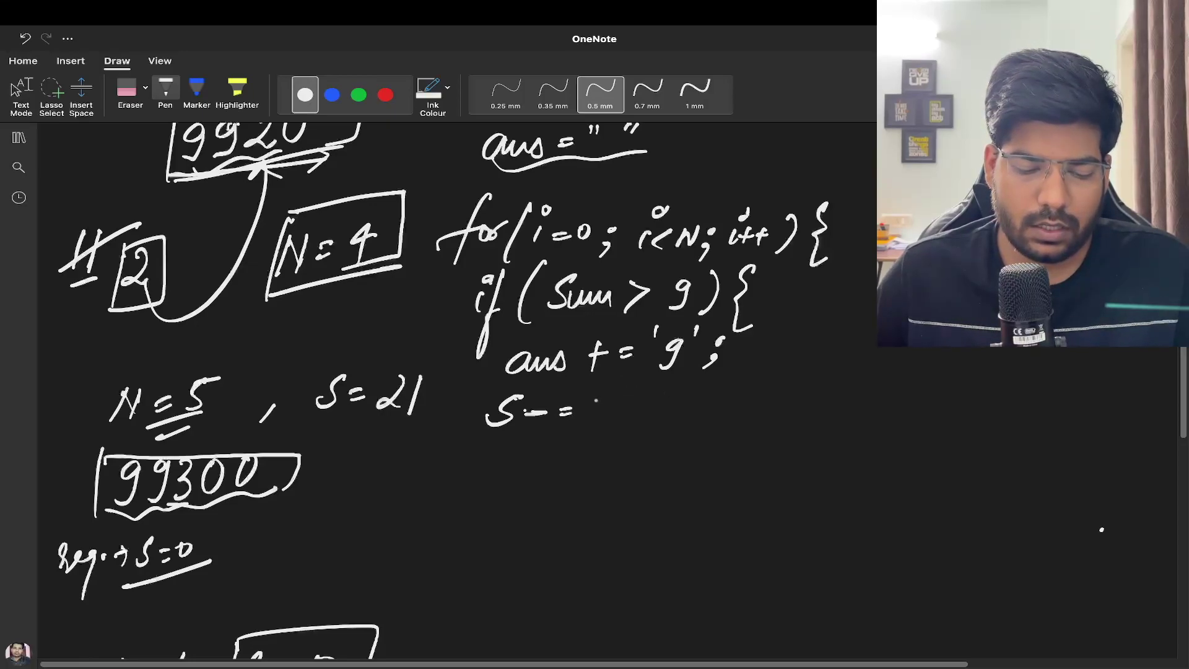
mouse_move(604, 401)
mouse_down()
mouse_move(596, 424)
mouse_move(638, 427)
mouse_up()
click(651, 396)
drag(647, 372, 682, 370)
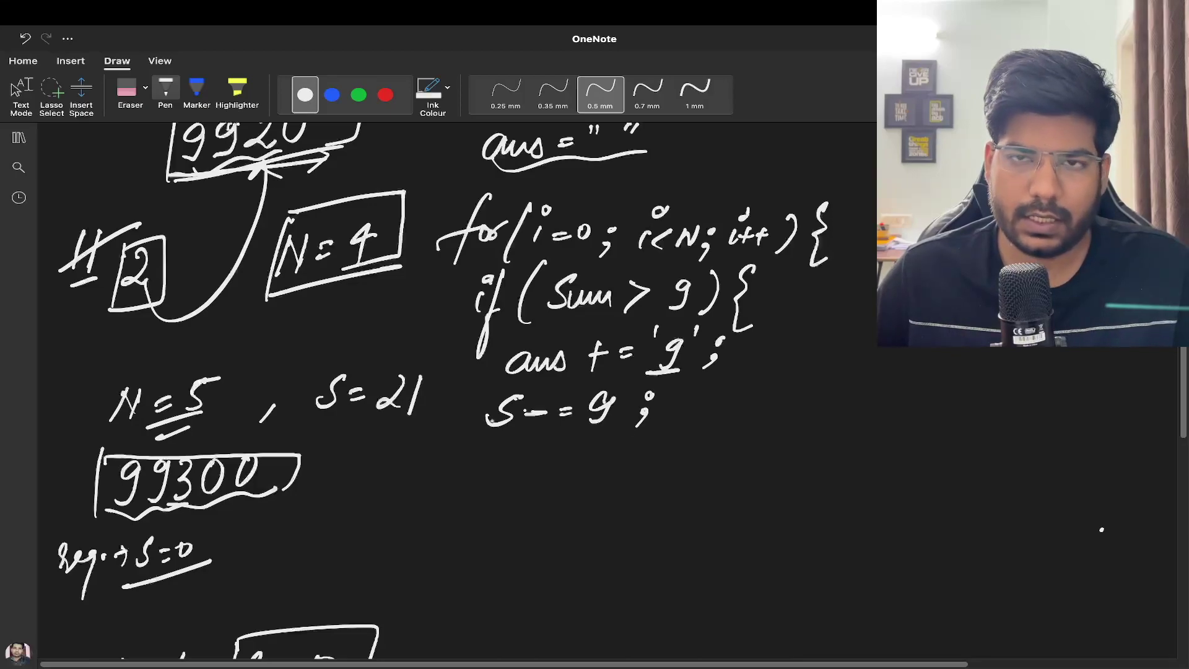
drag(437, 454, 425, 504)
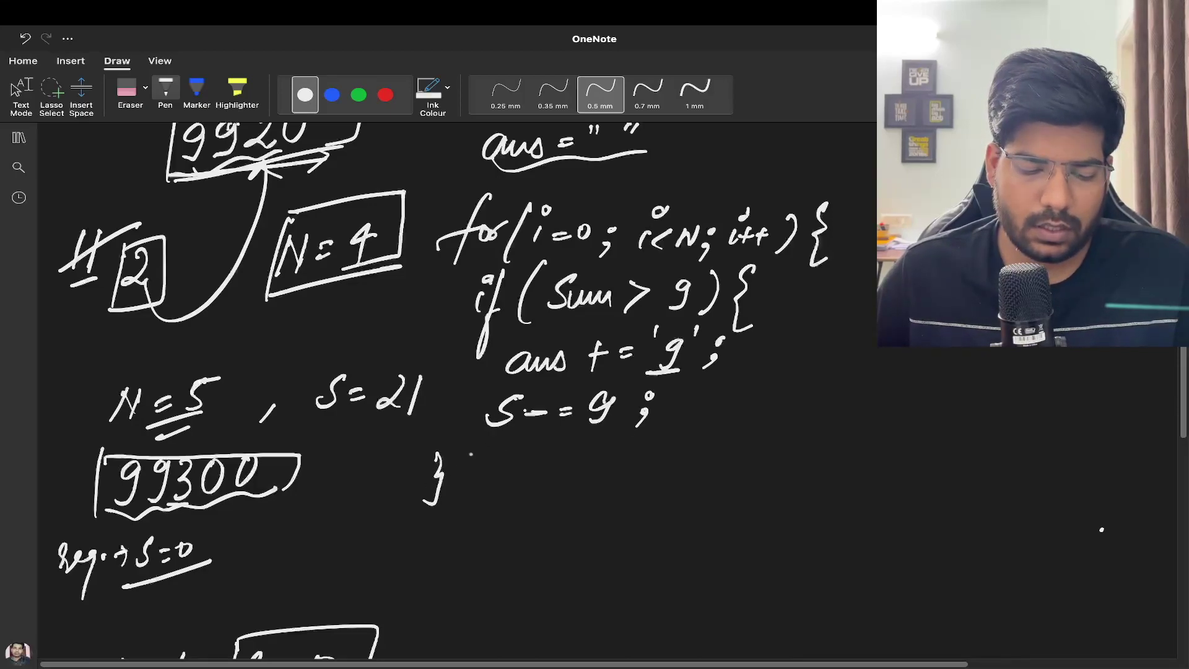
scroll(471, 463, down, 4)
- Write the else branch appending 's' to ans, with 's' underlined
drag(486, 375, 519, 387)
mouse_move(534, 367)
mouse_down()
mouse_move(532, 380)
mouse_move(553, 371)
mouse_up()
mouse_move(597, 332)
mouse_down()
mouse_move(582, 356)
mouse_move(592, 389)
mouse_up()
mouse_move(469, 419)
mouse_down()
mouse_move(462, 441)
mouse_move(513, 444)
mouse_up()
drag(507, 432, 522, 430)
drag(536, 424, 549, 422)
drag(537, 436, 550, 434)
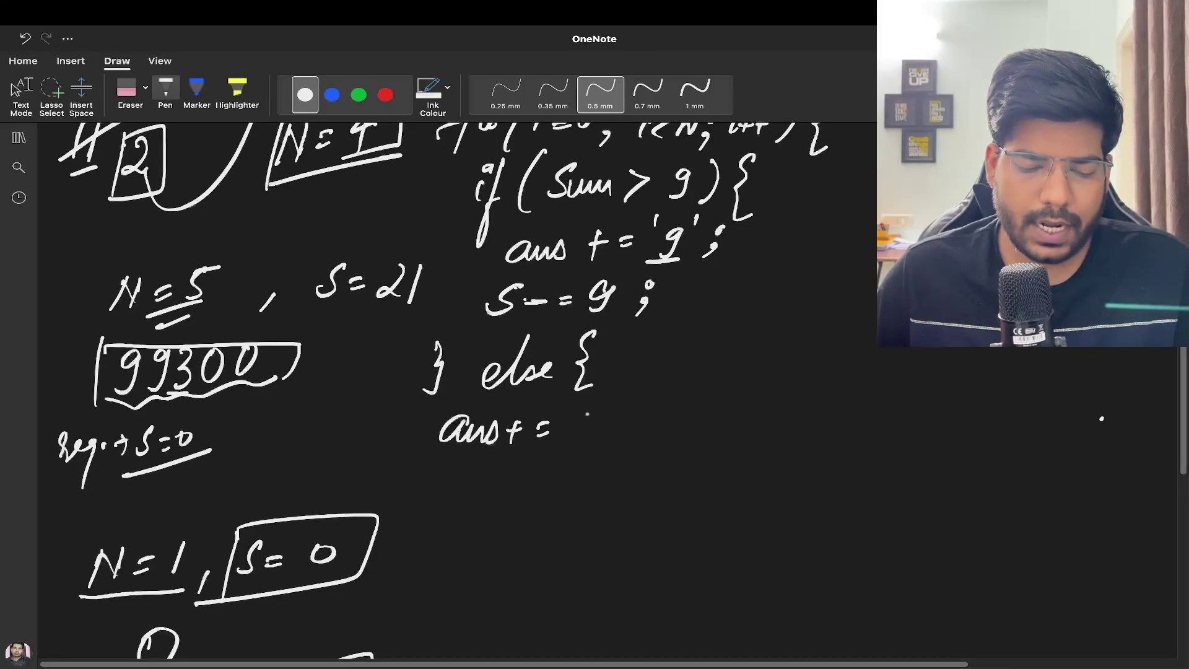
mouse_move(609, 418)
mouse_down()
mouse_move(592, 436)
mouse_move(640, 438)
mouse_up()
drag(561, 453, 612, 445)
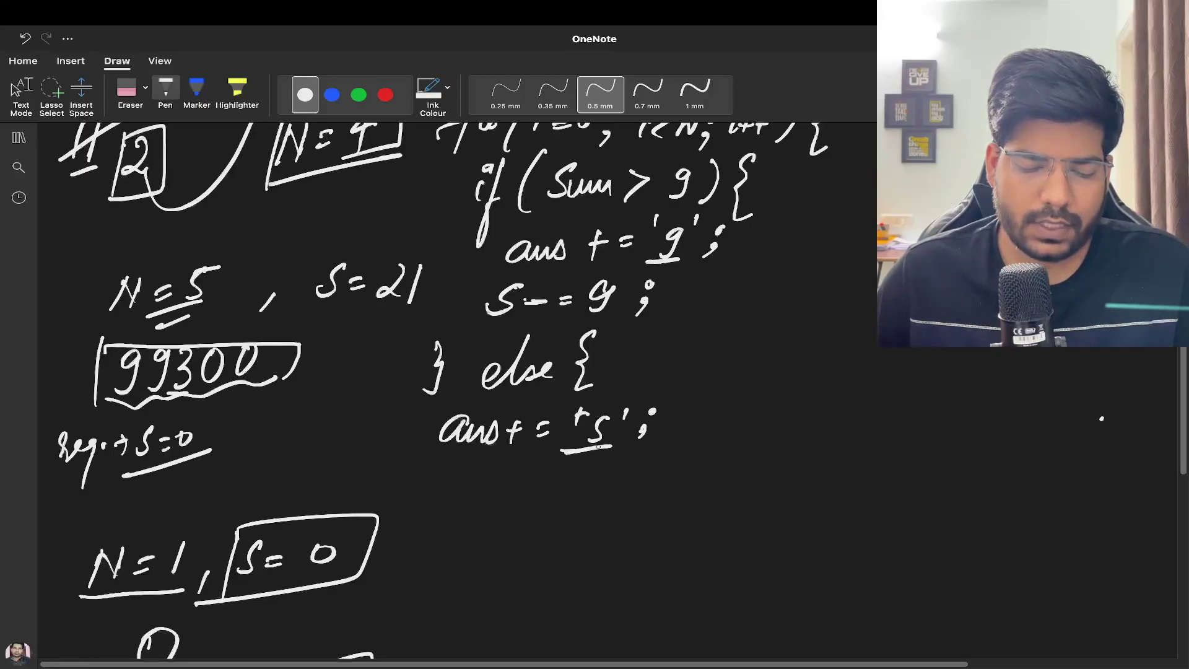
mouse_move(613, 404)
mouse_down()
mouse_move(664, 370)
mouse_move(662, 379)
mouse_up()
click(709, 350)
- Add an arrowed side note reading to_string(s); beside the else line
drag(710, 337, 694, 374)
drag(684, 365, 706, 360)
drag(716, 360, 739, 371)
mouse_move(767, 348)
mouse_down()
mouse_move(746, 370)
mouse_move(772, 369)
mouse_up()
mouse_move(763, 356)
mouse_down()
mouse_move(836, 359)
mouse_move(791, 412)
mouse_up()
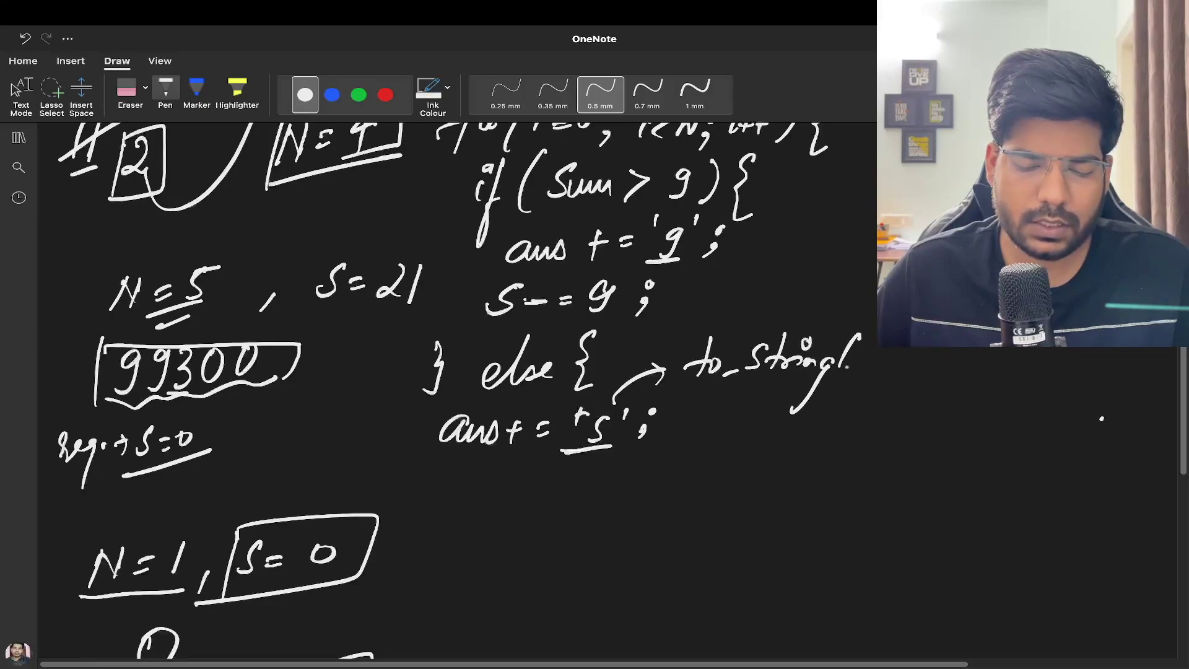
drag(850, 347, 843, 372)
mouse_move(862, 357)
mouse_down()
mouse_move(851, 372)
mouse_move(868, 384)
mouse_up()
click(912, 358)
click(902, 371)
drag(700, 387, 878, 381)
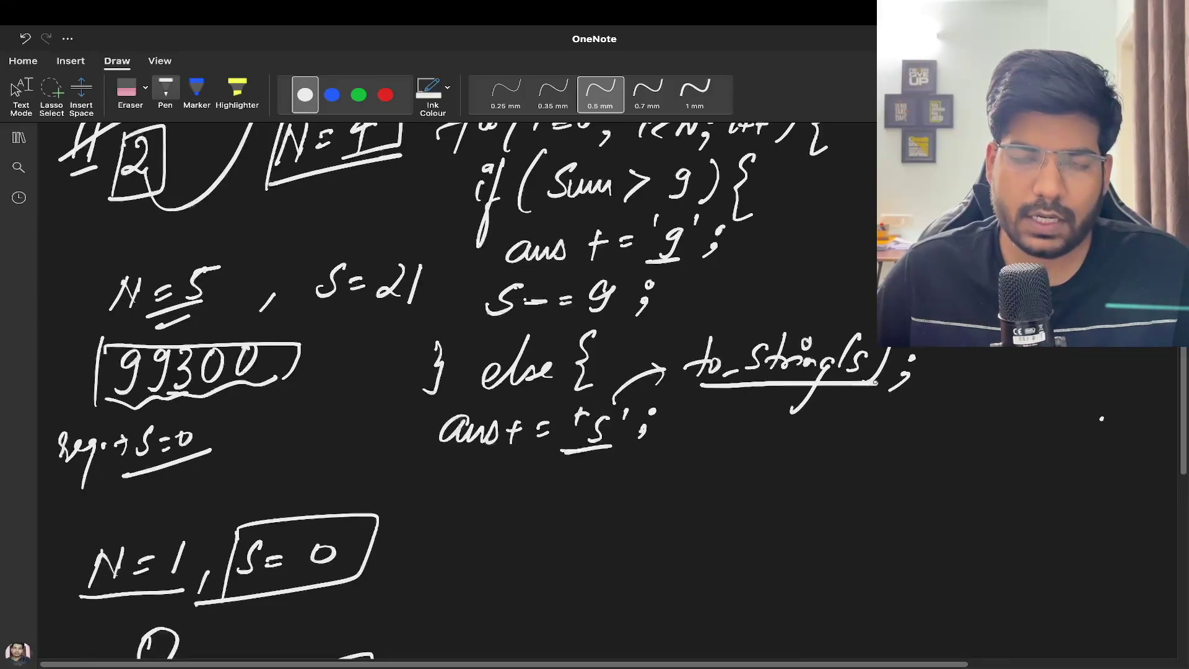
- Write S -= S in the else block, boxing the 's'
scroll(535, 440, down, 2)
scroll(534, 440, down, 1)
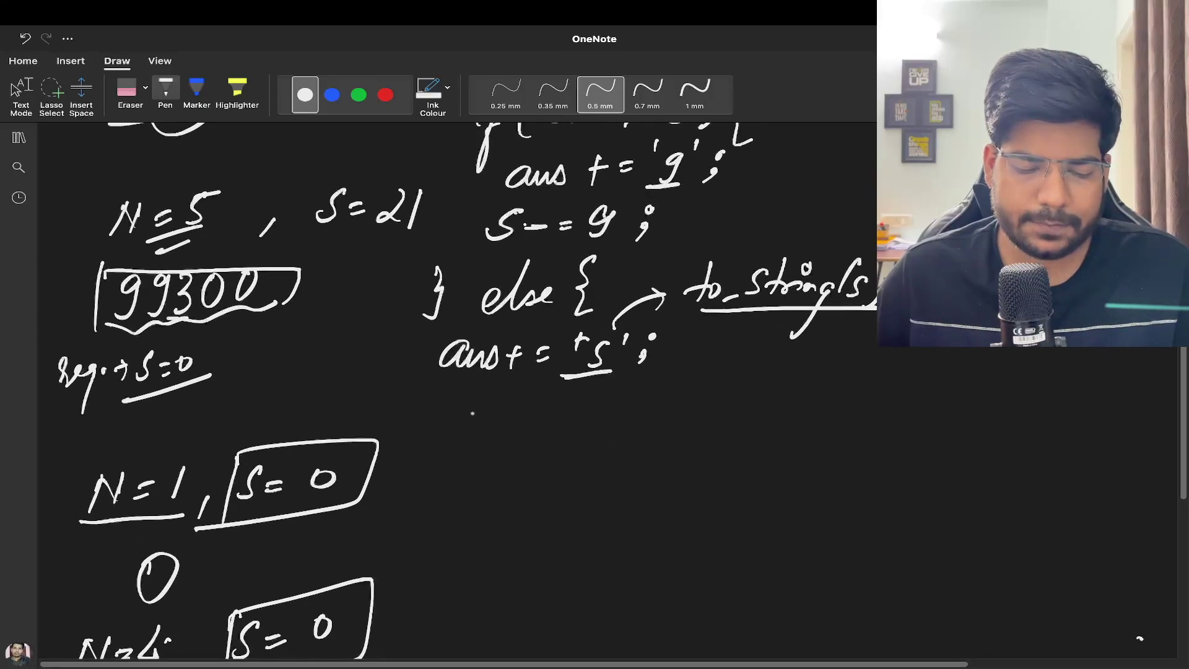
drag(479, 401, 447, 429)
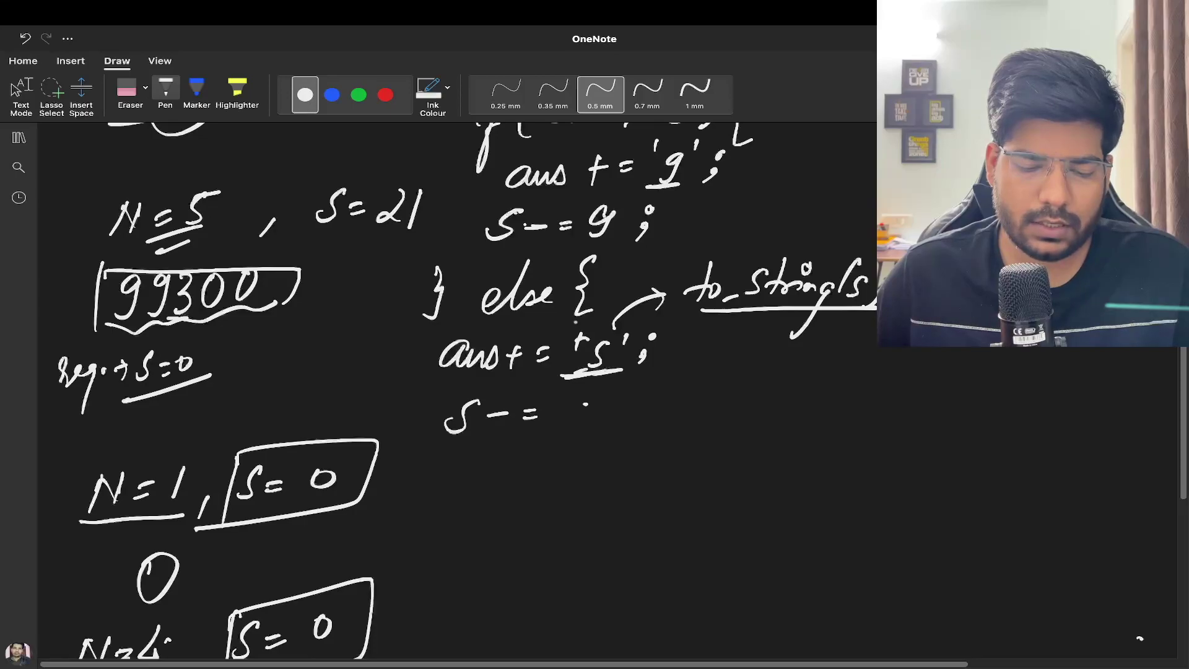
drag(561, 377, 648, 372)
mouse_move(581, 406)
mouse_down()
mouse_move(553, 429)
mouse_move(586, 445)
mouse_up()
drag(406, 456, 395, 514)
scroll(409, 372, down, 7)
drag(426, 292, 610, 278)
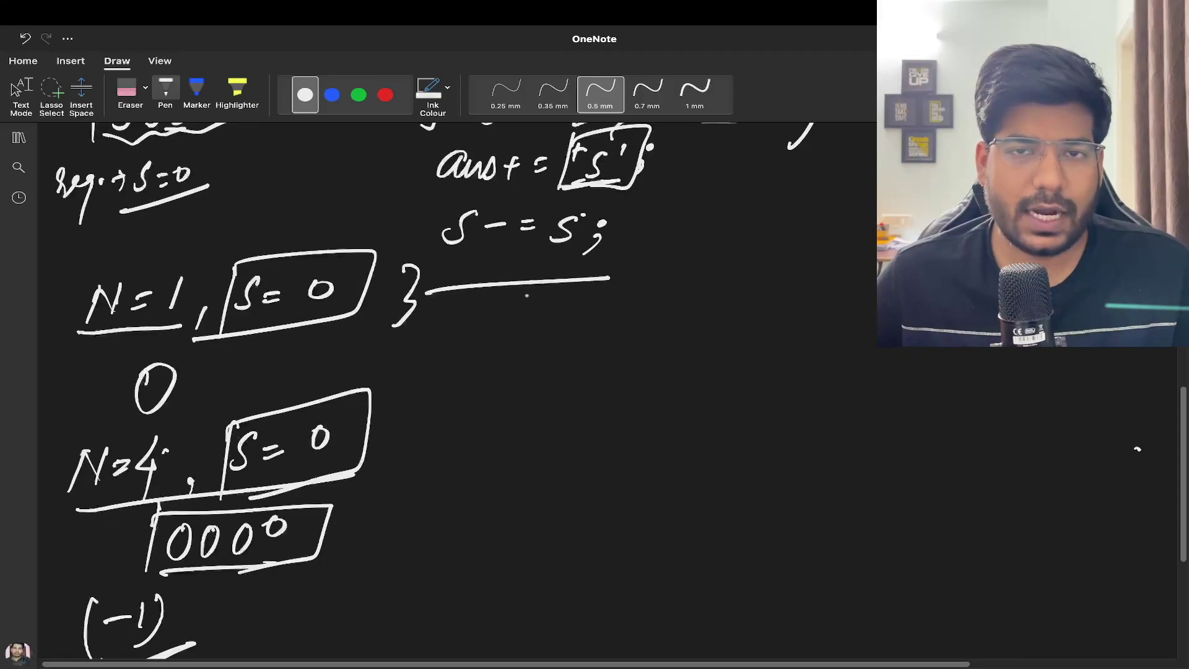
- Box the first S, then write return 1 below and box it
drag(434, 195, 406, 264)
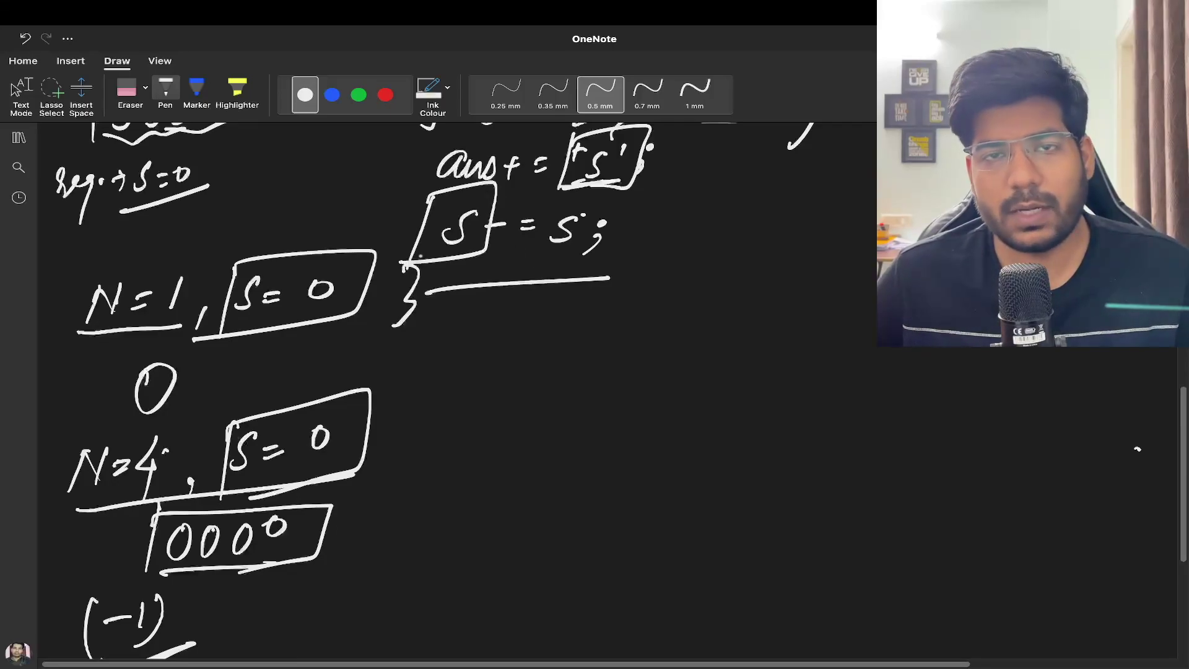
key(Escape)
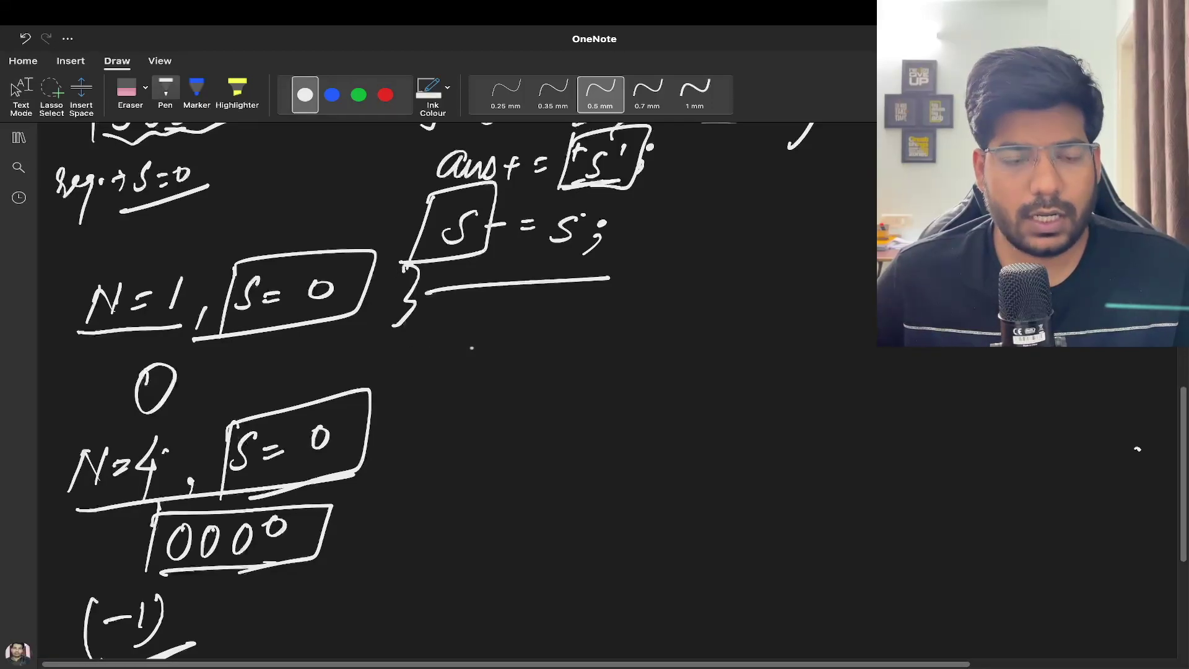
mouse_move(458, 365)
mouse_down()
mouse_move(477, 334)
mouse_move(612, 356)
mouse_up()
drag(465, 383, 644, 364)
drag(462, 308, 444, 384)
mouse_move(456, 313)
mouse_down()
mouse_move(667, 304)
mouse_move(662, 366)
mouse_up()
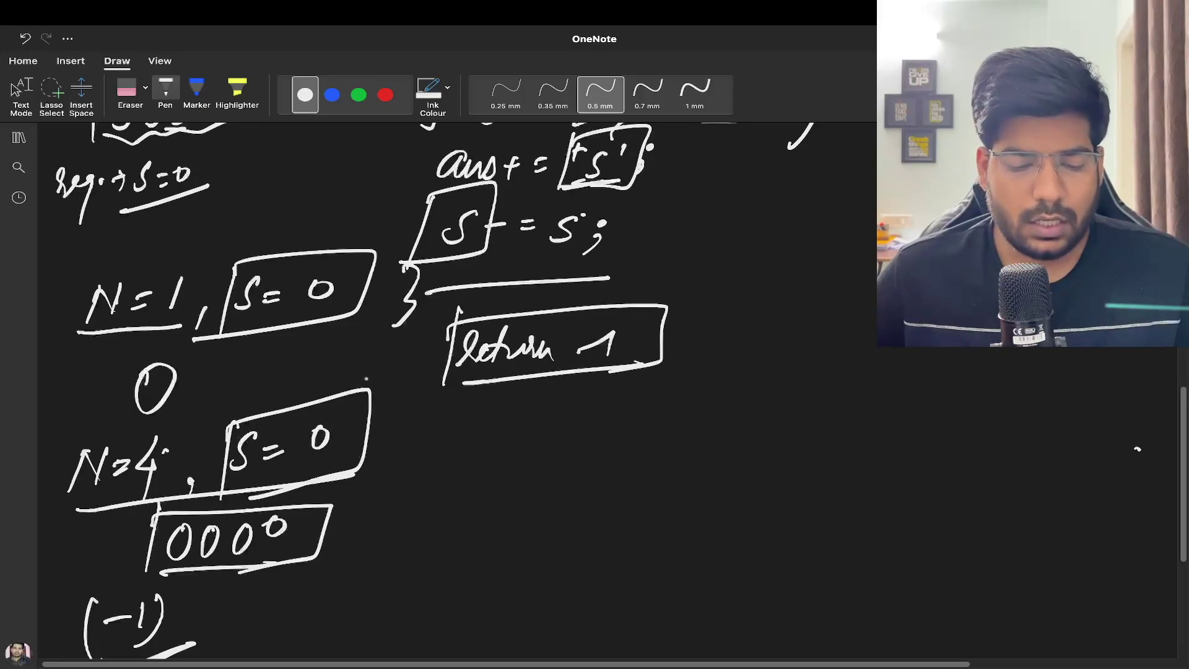
scroll(366, 379, down, 5)
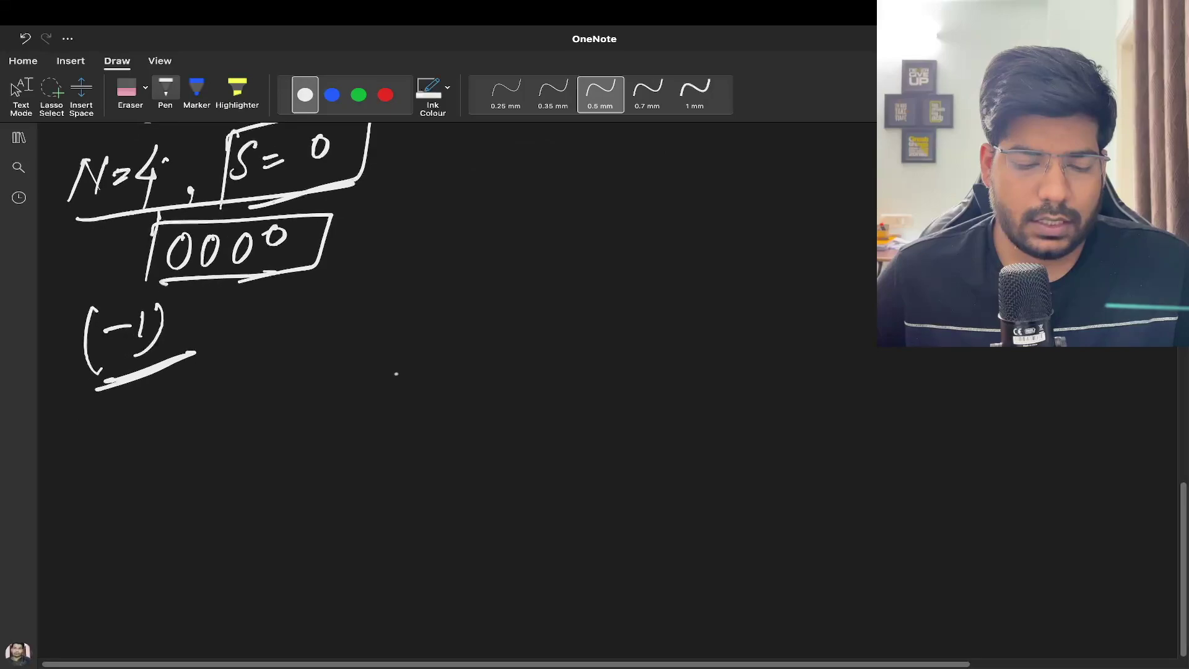
- Extend the return 1 underline, then write the sum 36 boxed with N=3 beside it
scroll(396, 374, up, 3)
drag(526, 282, 686, 259)
scroll(596, 302, down, 1)
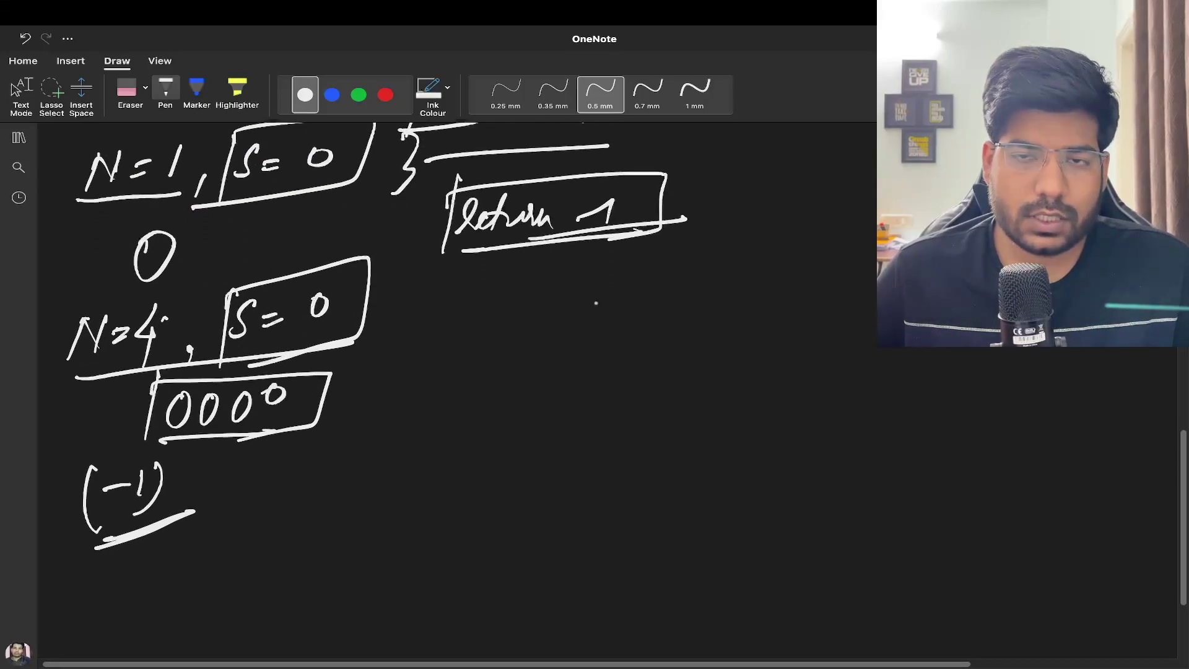
scroll(596, 302, down, 2)
mouse_move(454, 236)
mouse_down()
mouse_move(463, 246)
mouse_move(450, 269)
mouse_up()
mouse_move(503, 223)
mouse_down()
mouse_move(492, 265)
mouse_move(490, 248)
mouse_up()
drag(422, 287, 526, 272)
mouse_move(429, 218)
mouse_down()
mouse_move(406, 293)
mouse_move(539, 279)
mouse_up()
mouse_move(599, 242)
mouse_down()
mouse_move(621, 210)
mouse_move(640, 214)
mouse_up()
mouse_move(647, 228)
mouse_down()
mouse_move(666, 220)
mouse_move(667, 233)
mouse_up()
drag(699, 202, 693, 238)
drag(584, 257, 738, 243)
- Write 999 below the 36 with an arrow to its circled sum 27
drag(466, 317, 441, 356)
drag(504, 315, 482, 354)
drag(526, 318, 513, 353)
drag(420, 367, 444, 363)
click(540, 358)
mouse_move(484, 367)
mouse_down()
mouse_move(606, 317)
mouse_move(599, 327)
mouse_up()
drag(640, 294, 667, 313)
mouse_move(667, 286)
mouse_down()
mouse_move(674, 317)
mouse_move(730, 280)
mouse_up()
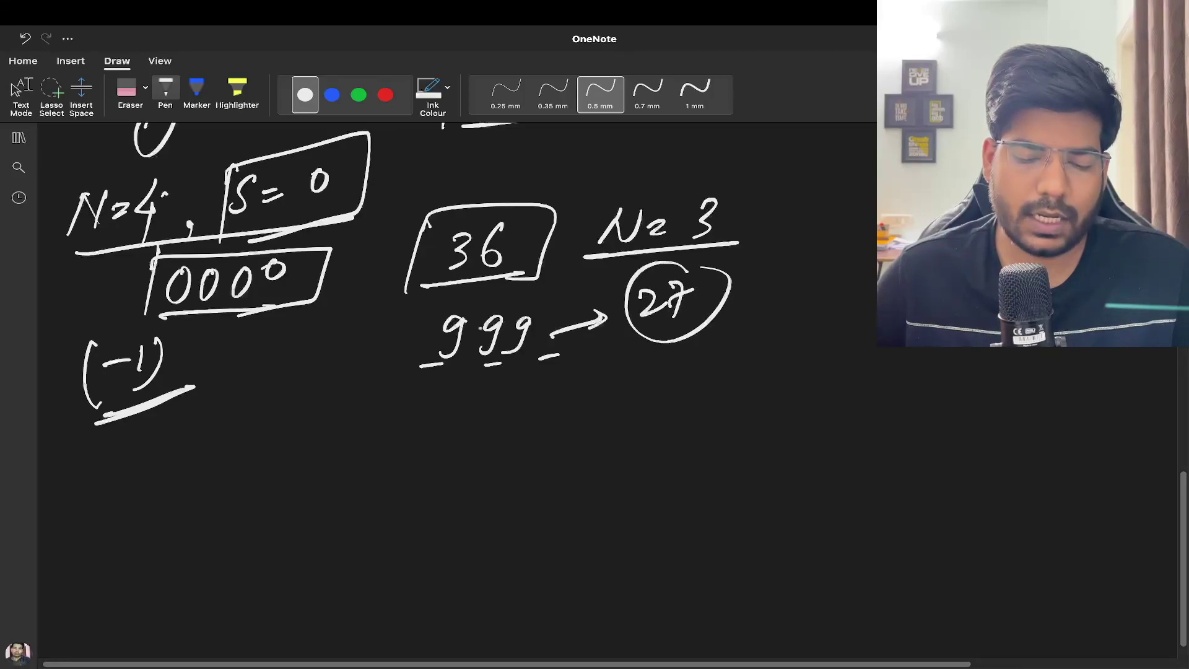
- Re-outline and mark the boxed 36, then write the answer (-1) underlined
mouse_move(437, 205)
mouse_down()
mouse_move(405, 286)
mouse_move(476, 279)
mouse_move(387, 289)
mouse_up()
drag(374, 211, 450, 179)
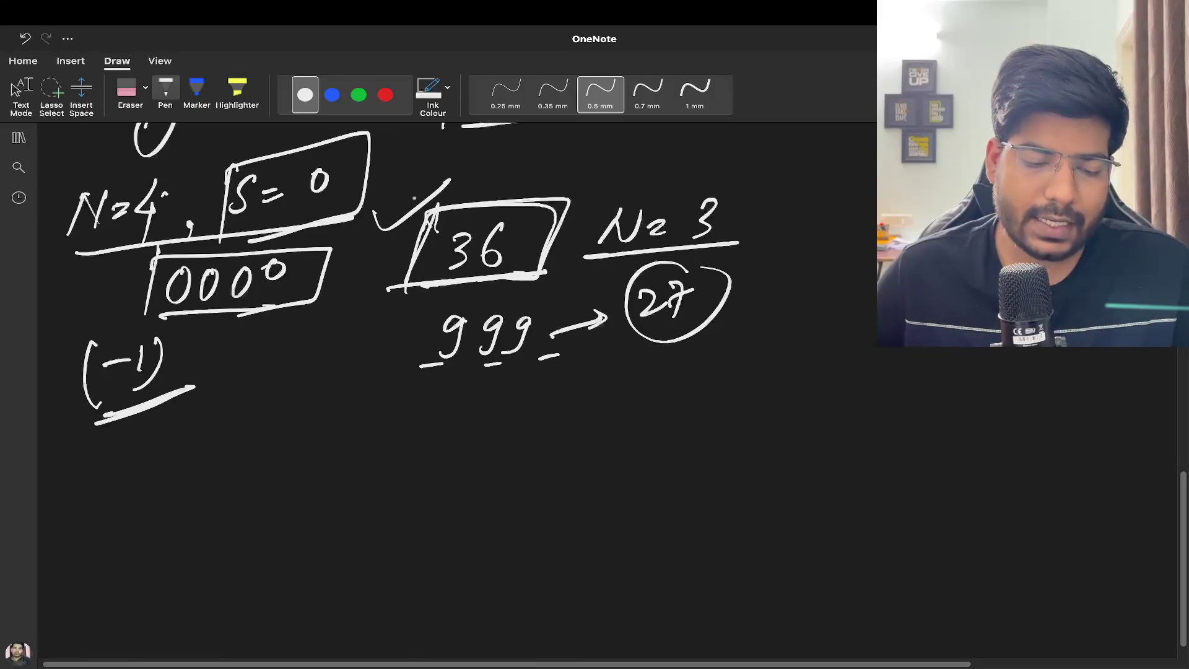
drag(403, 233, 508, 174)
drag(382, 427, 421, 424)
drag(426, 403, 425, 433)
drag(450, 386, 429, 448)
drag(356, 403, 357, 456)
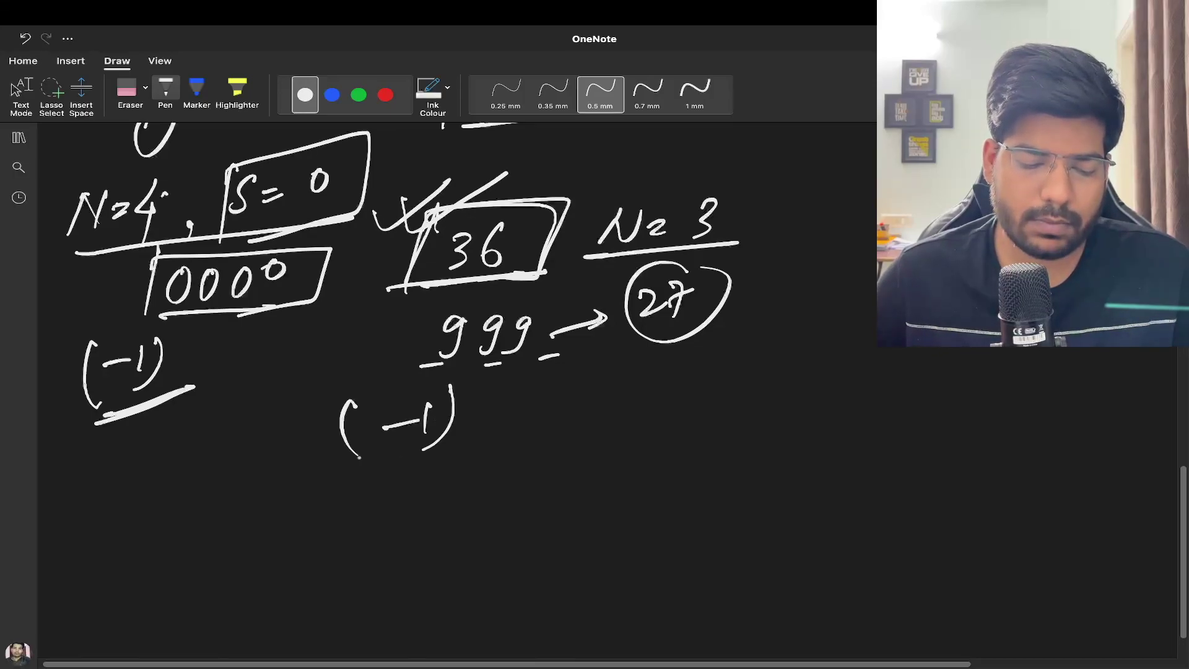
drag(307, 486, 468, 436)
scroll(433, 372, up, 4)
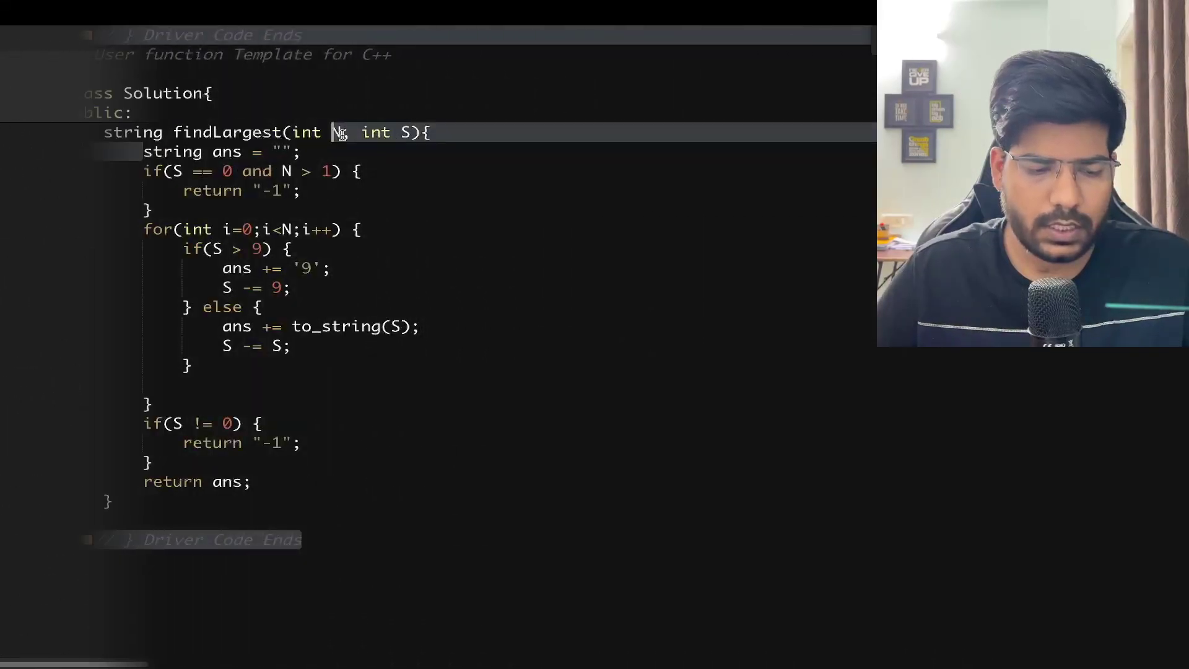
- Highlight the empty ans declaration and the early-exit check with N > 1 returning "-1"
drag(143, 151, 345, 146)
click(345, 146)
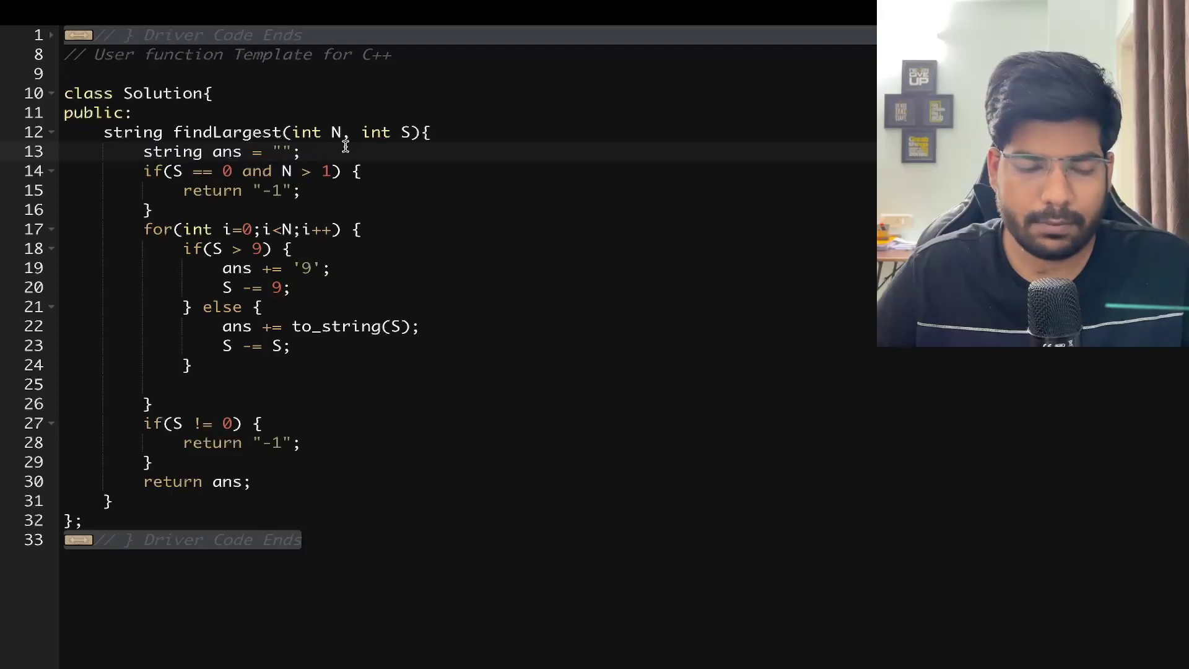
drag(143, 171, 153, 209)
click(226, 207)
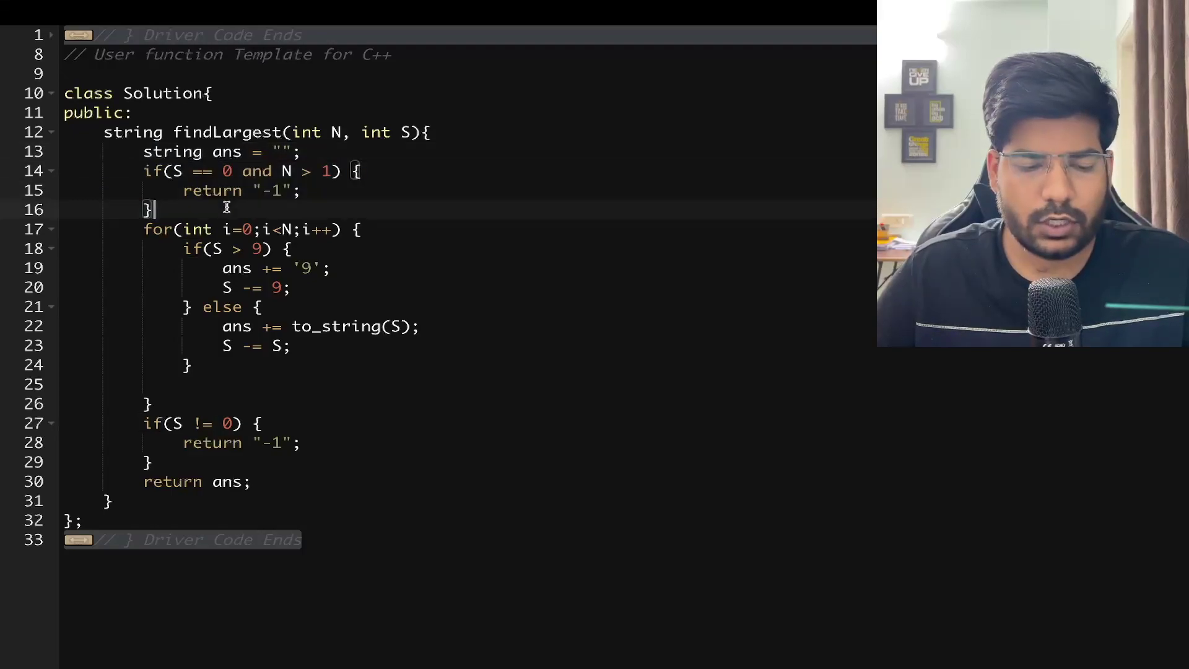
drag(242, 171, 342, 171)
click(342, 171)
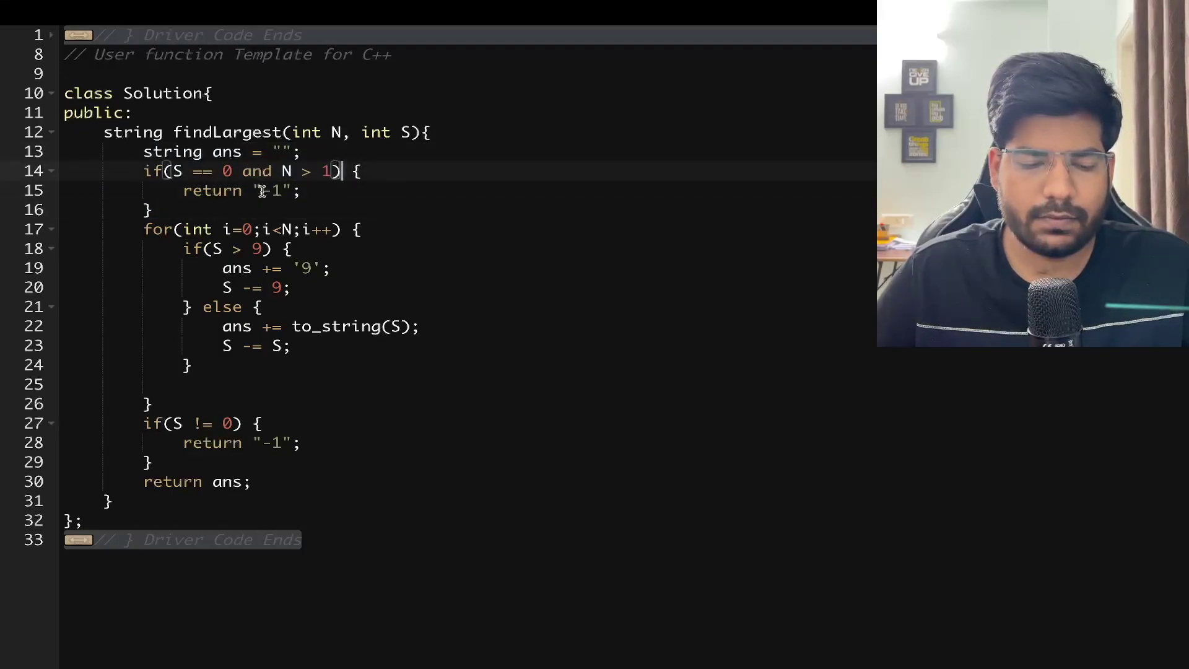
drag(176, 190, 376, 188)
click(375, 188)
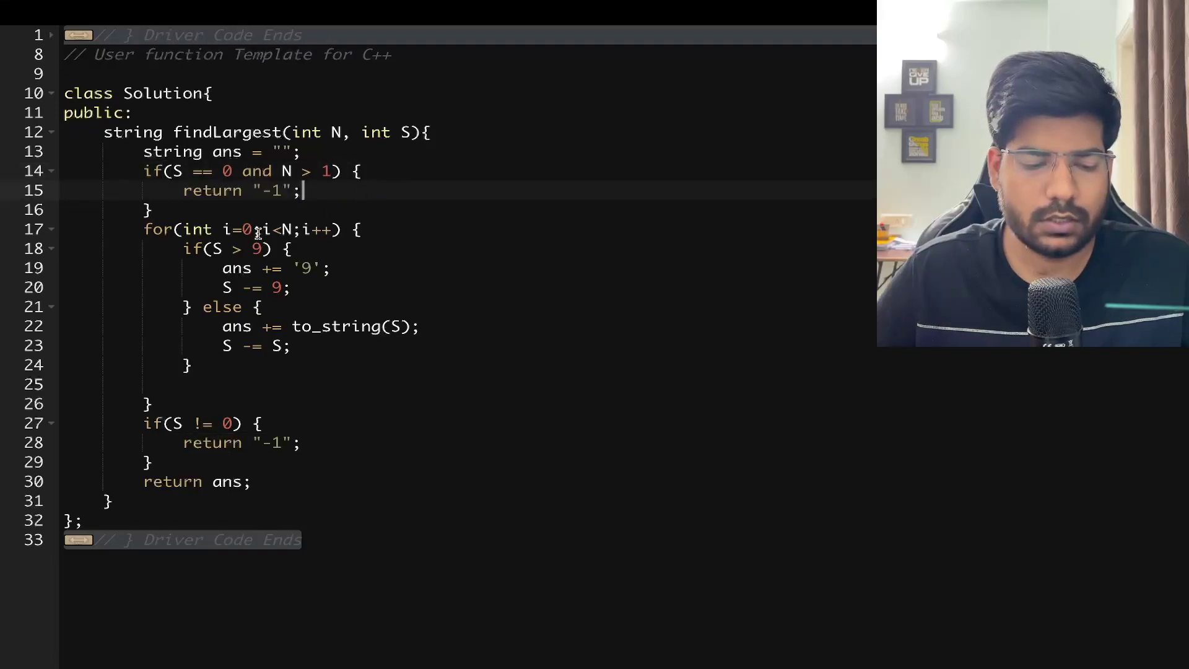
- Highlight the digit-building loop, its S > 9 check, the '9' append and S -= 9
drag(138, 229, 302, 390)
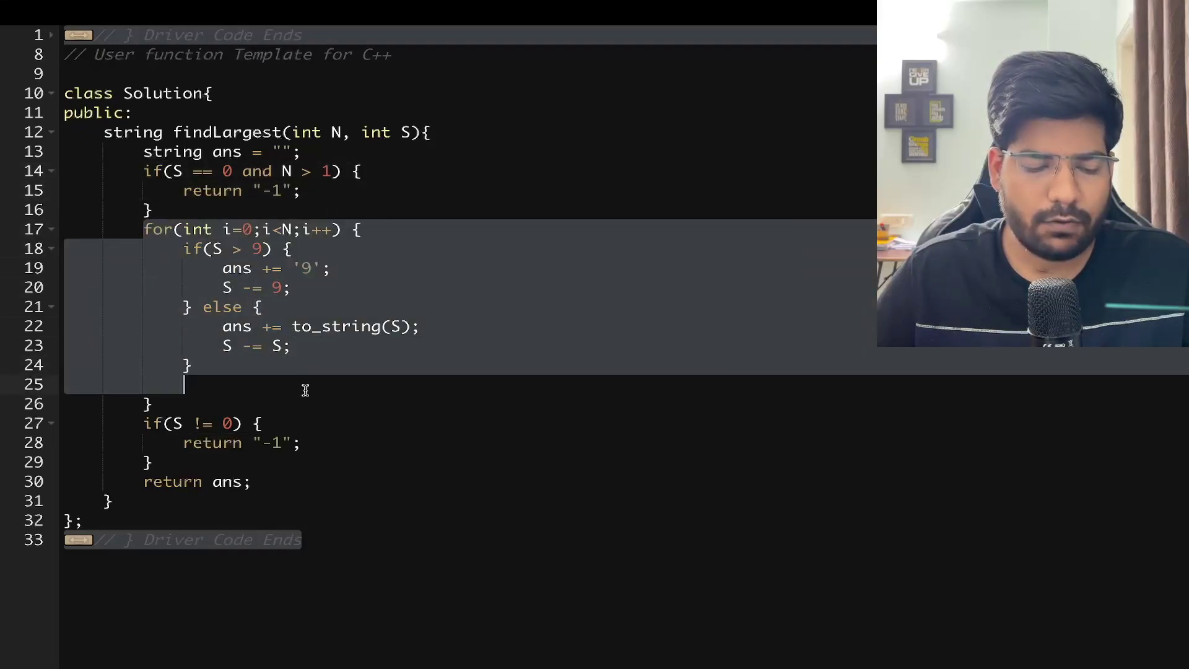
click(305, 391)
drag(213, 247, 321, 229)
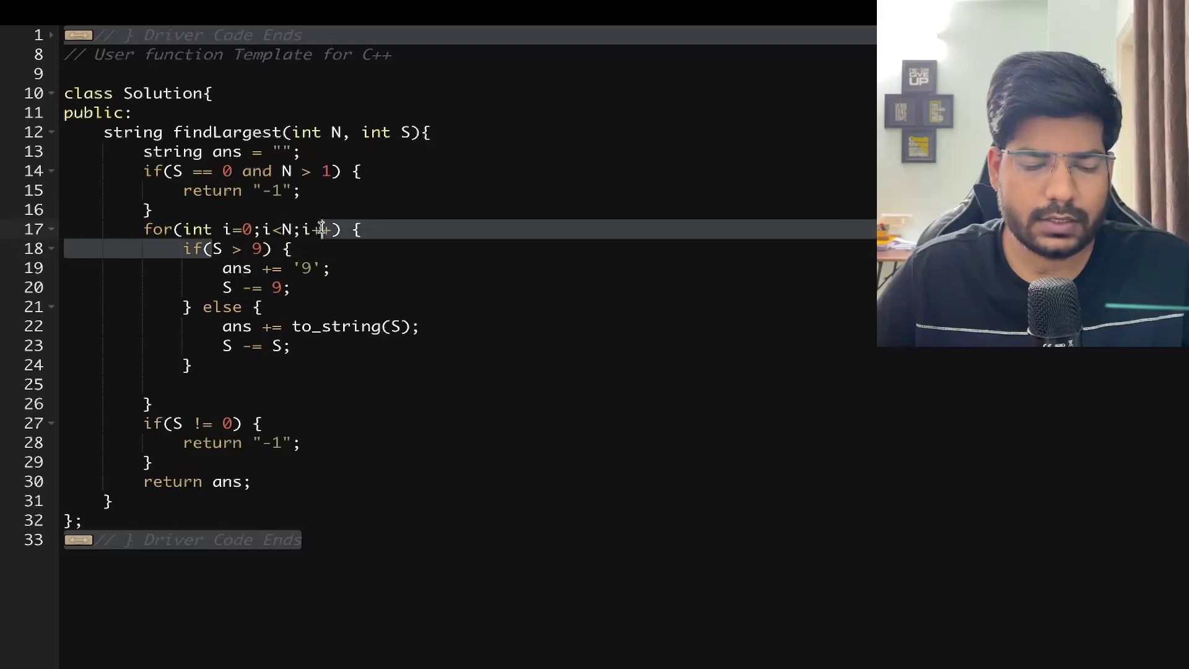
click(321, 229)
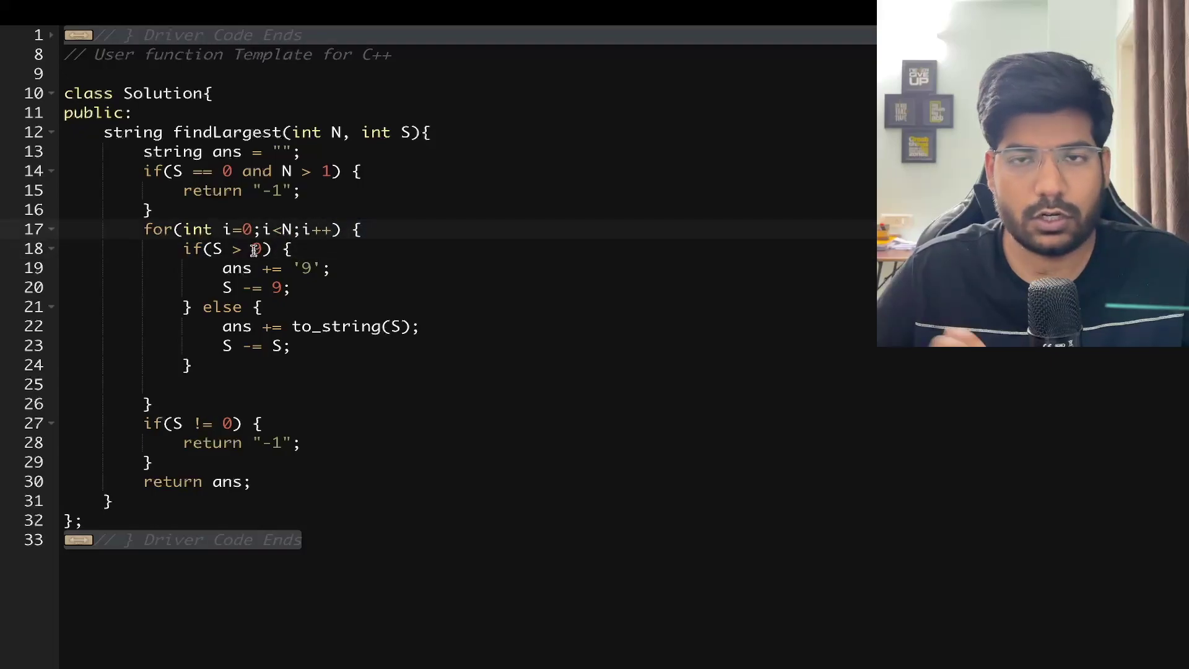
drag(175, 248, 319, 241)
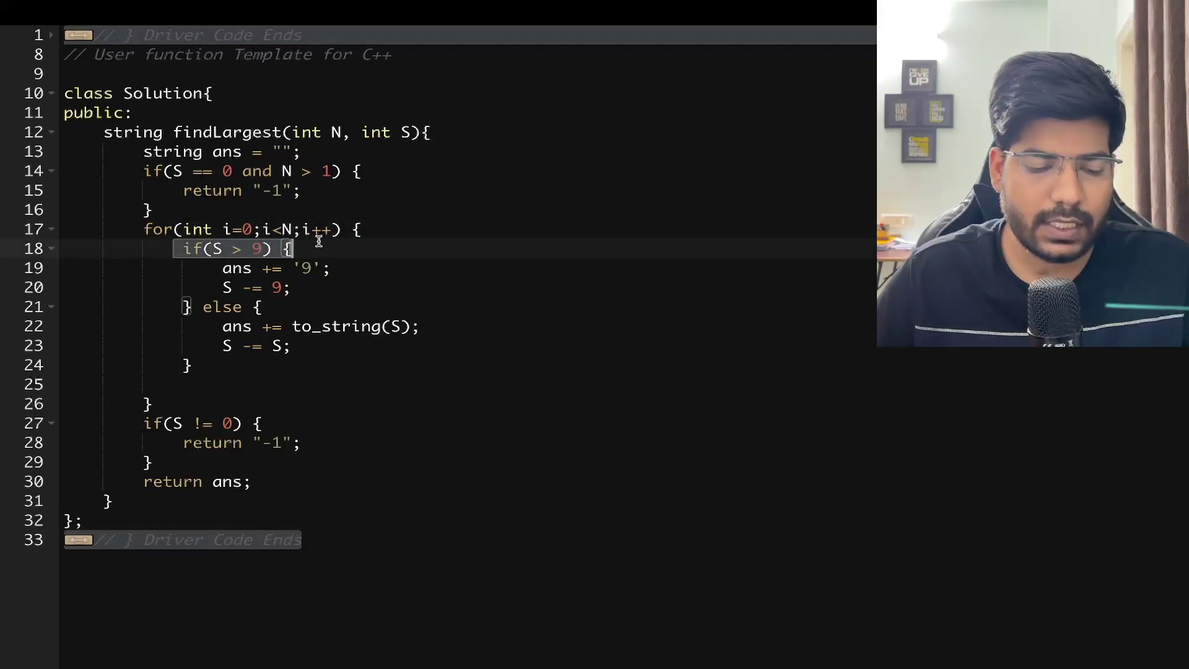
click(322, 241)
click(338, 267)
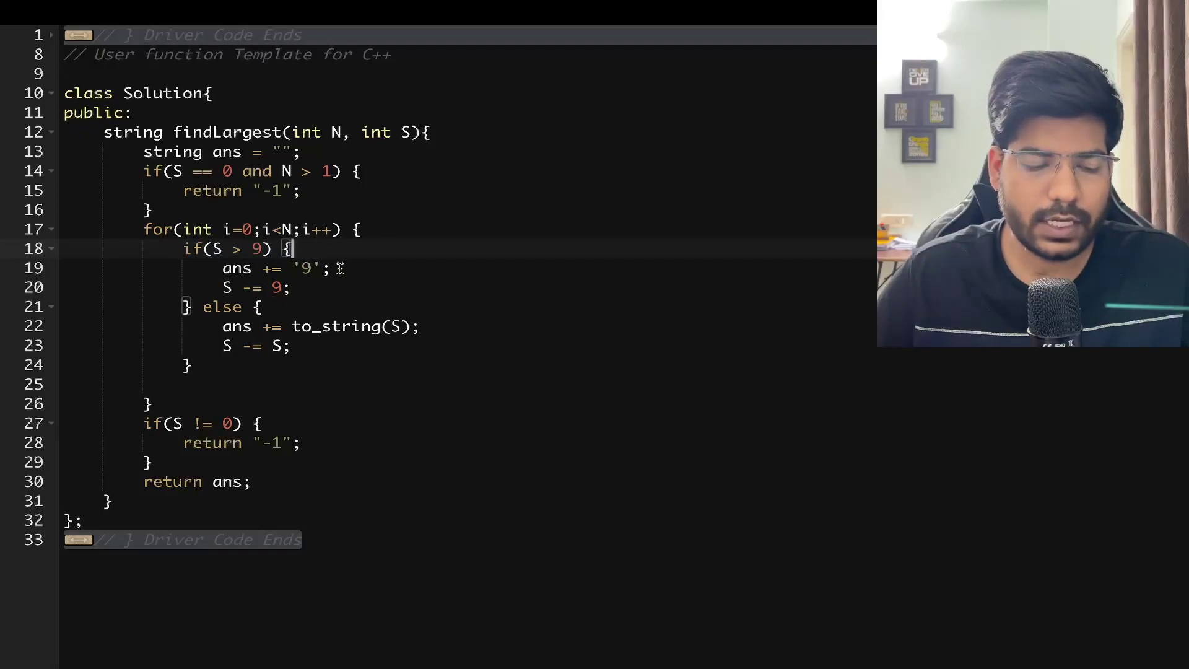
drag(221, 289, 315, 275)
click(353, 291)
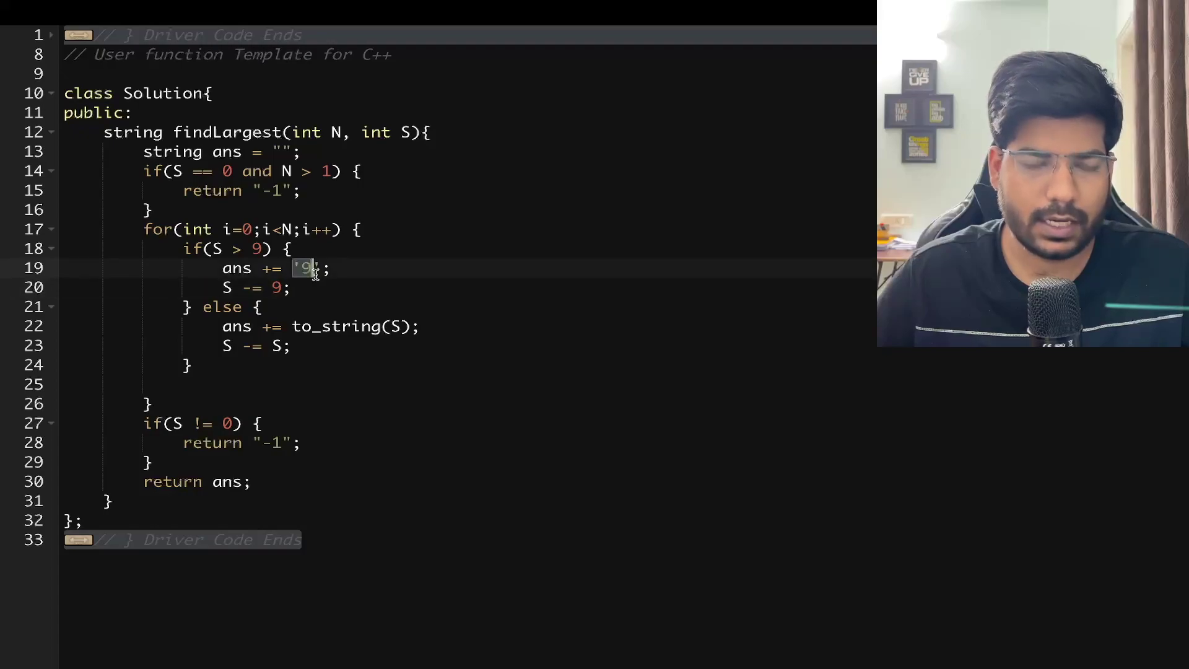
click(248, 307)
- Highlight the else branch with the to_string(S) append and S -= S
drag(210, 306, 265, 371)
click(266, 372)
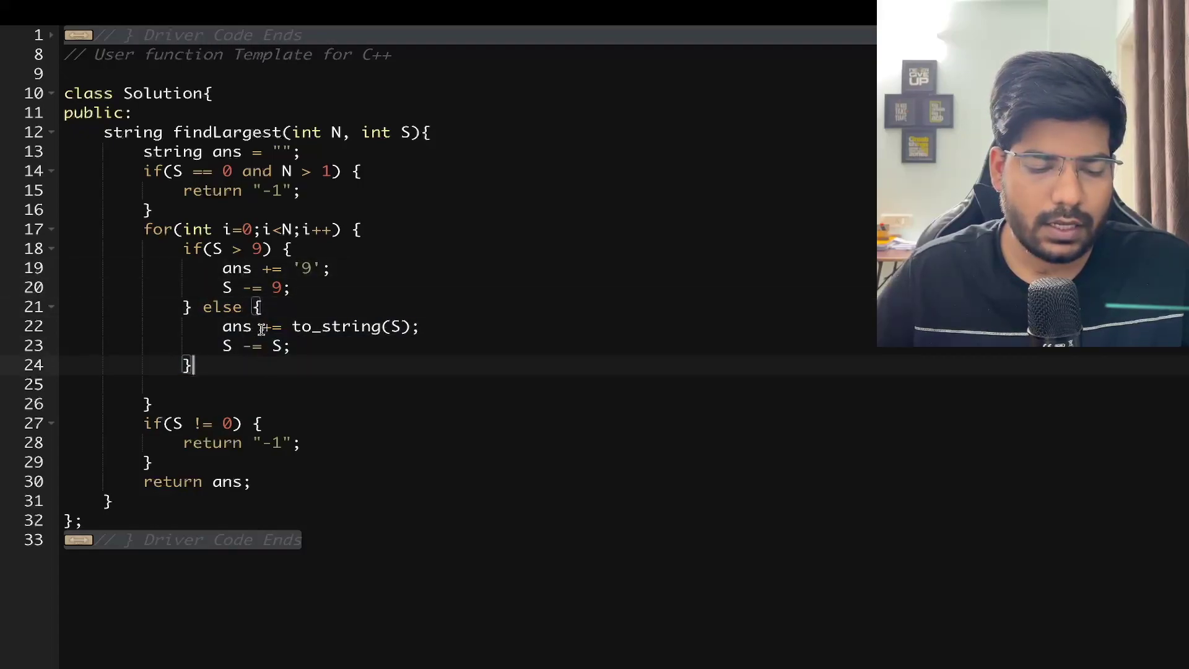
drag(291, 326, 424, 324)
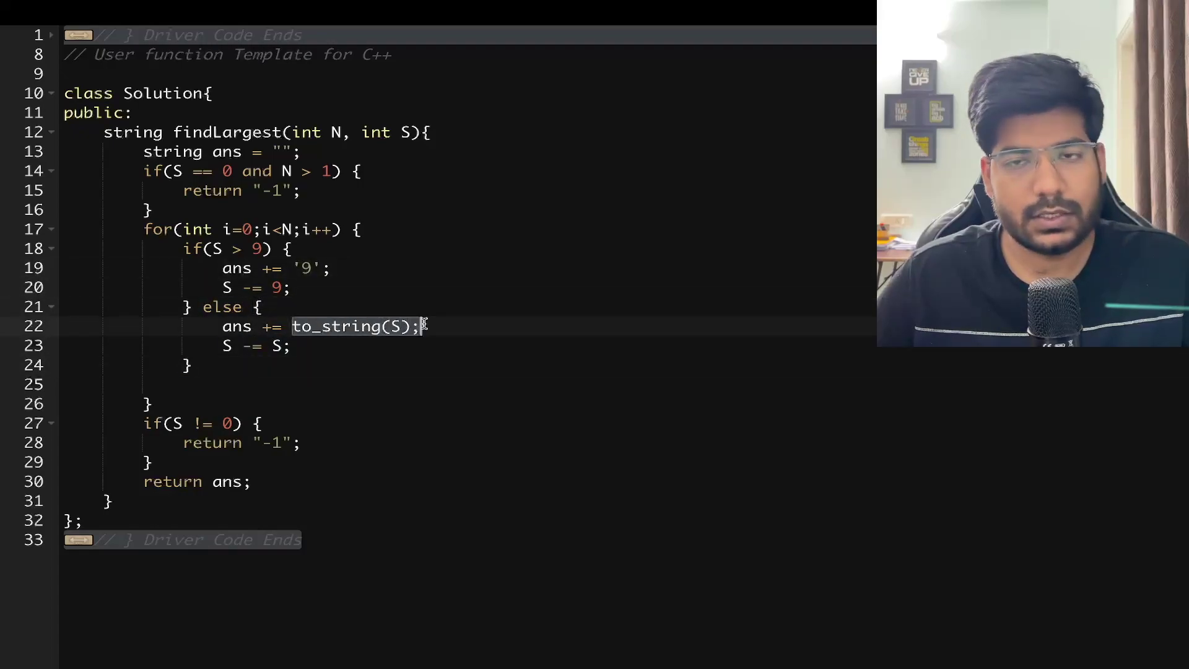
click(424, 325)
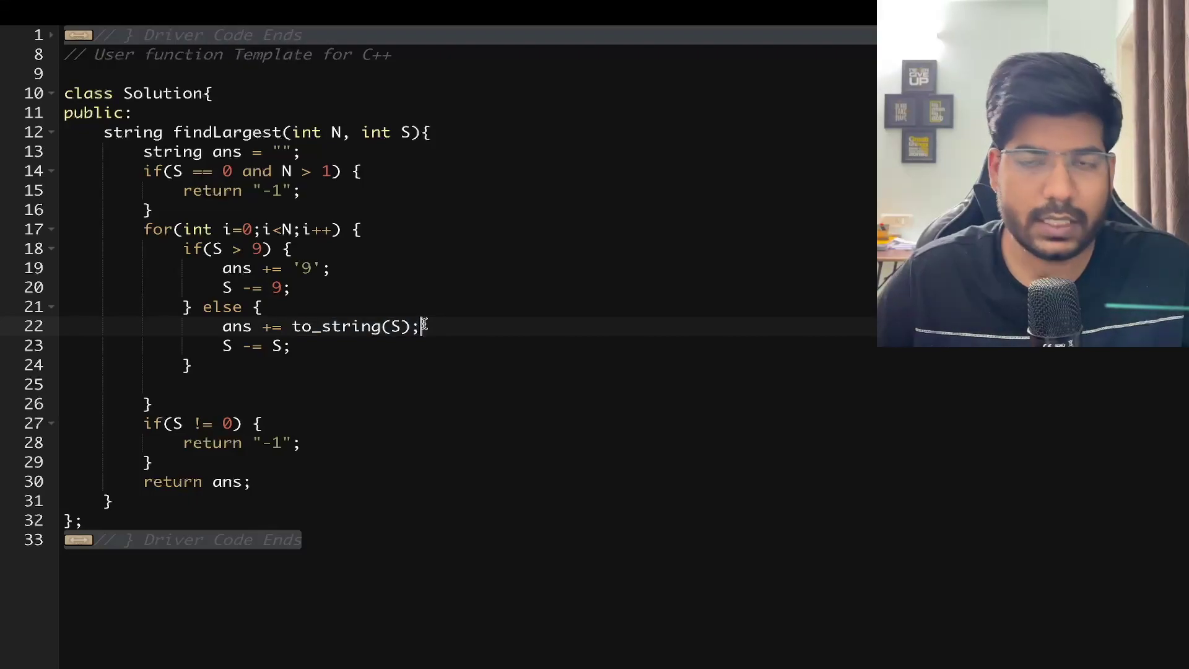
click(223, 345)
drag(223, 346, 306, 339)
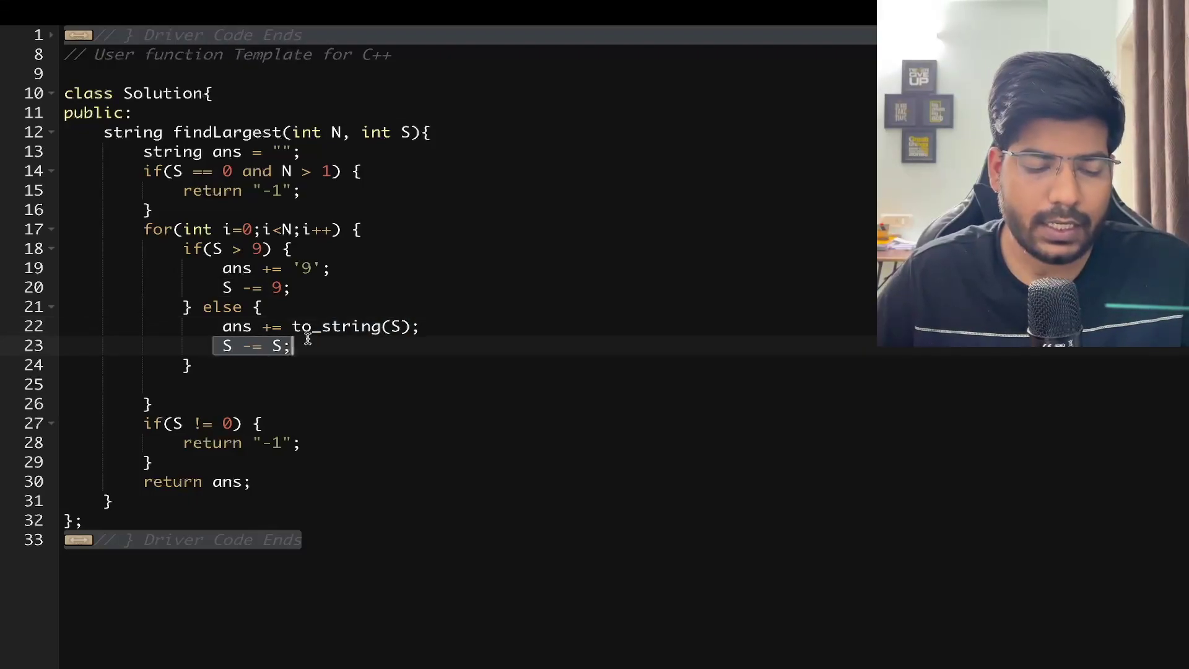
click(308, 339)
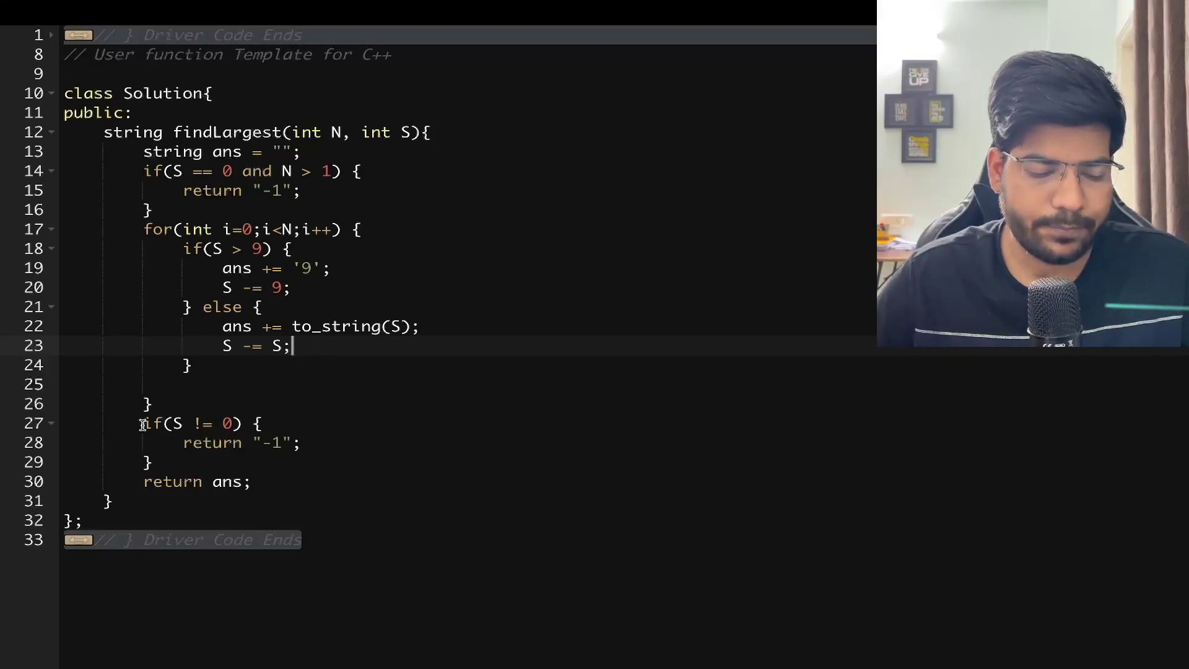
- Highlight the final S != 0 check returning "-1" and the closing return ans
drag(144, 423, 235, 423)
click(198, 460)
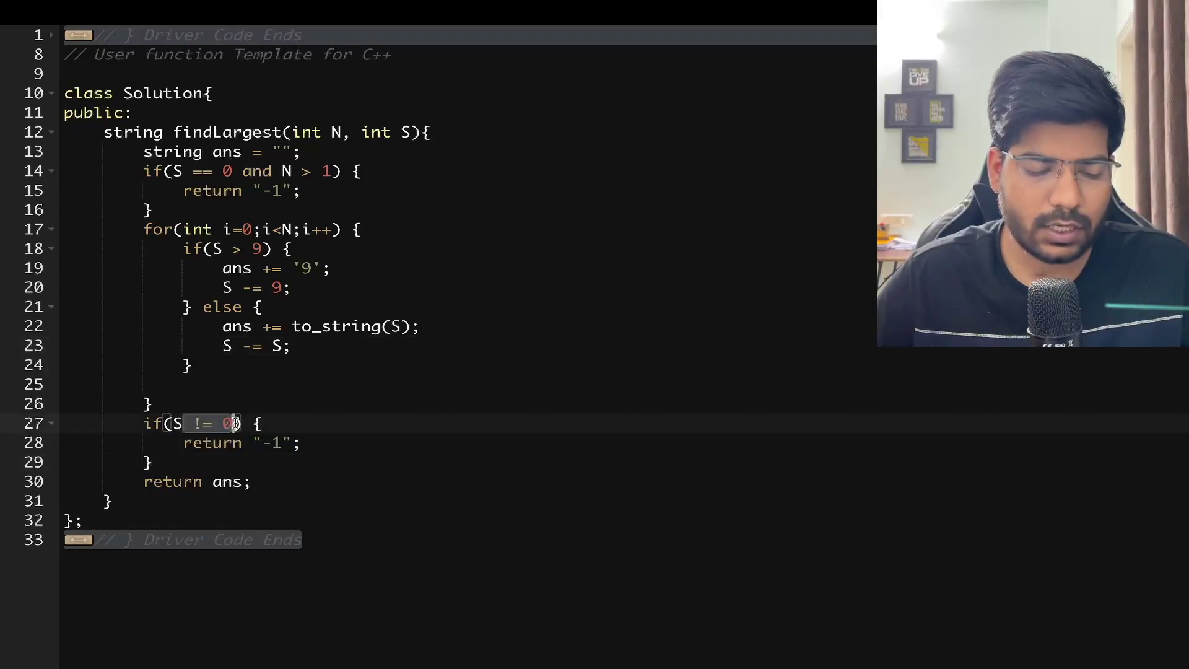
click(235, 423)
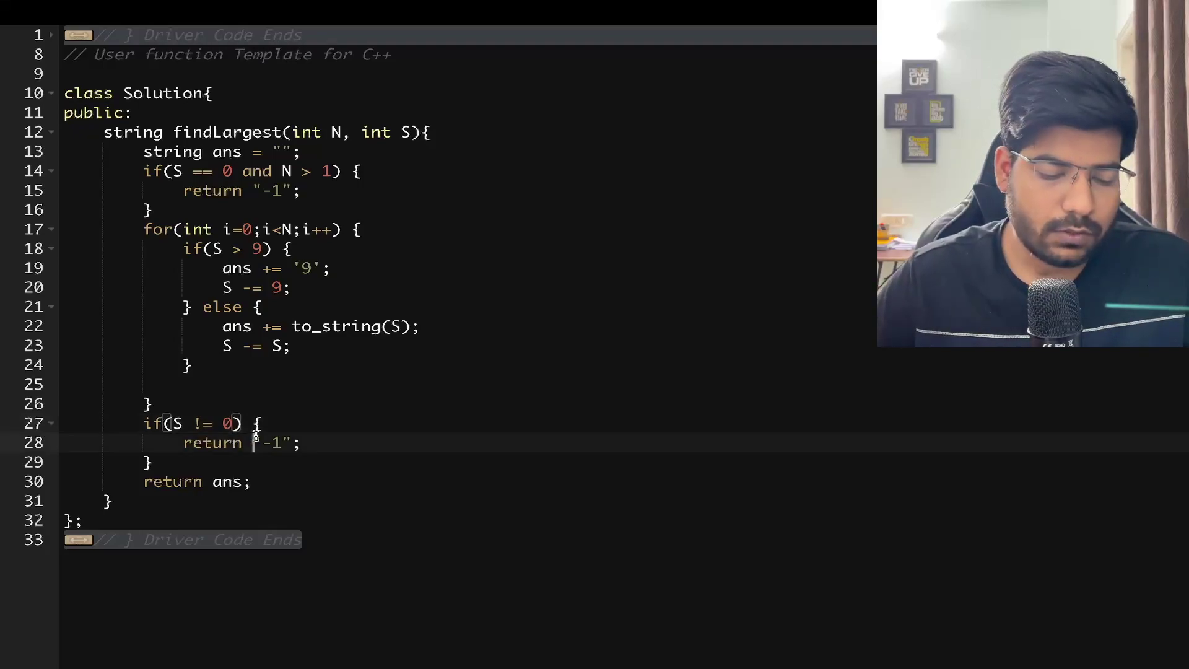
drag(256, 436, 321, 437)
click(321, 437)
drag(140, 481, 279, 478)
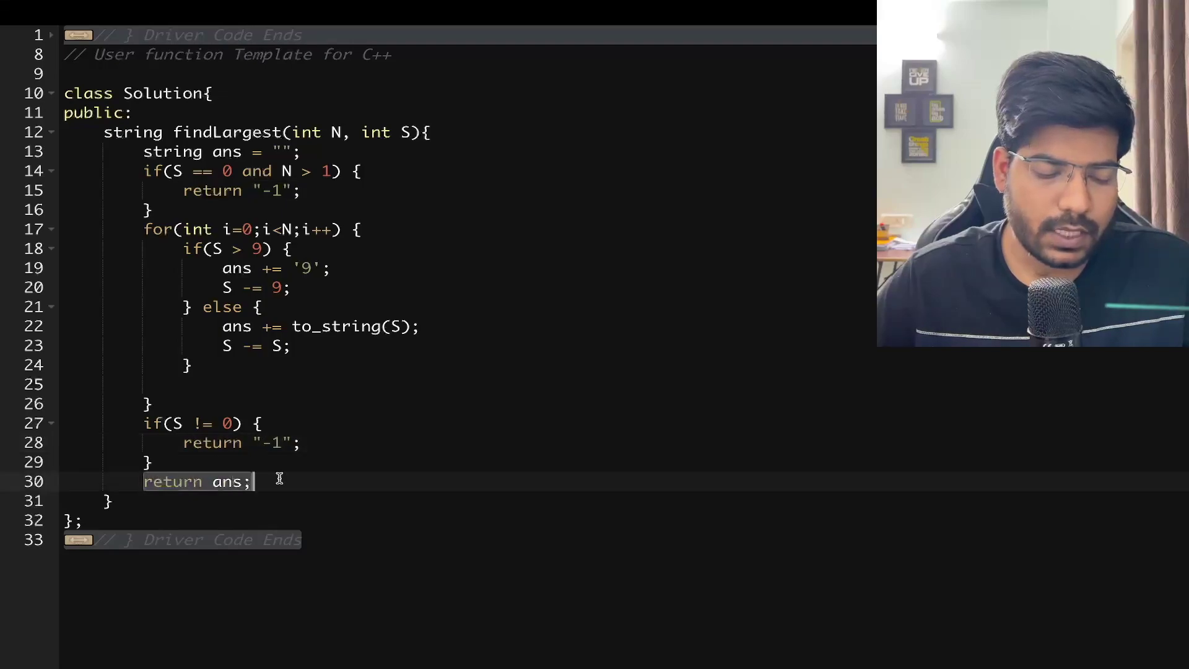
click(279, 478)
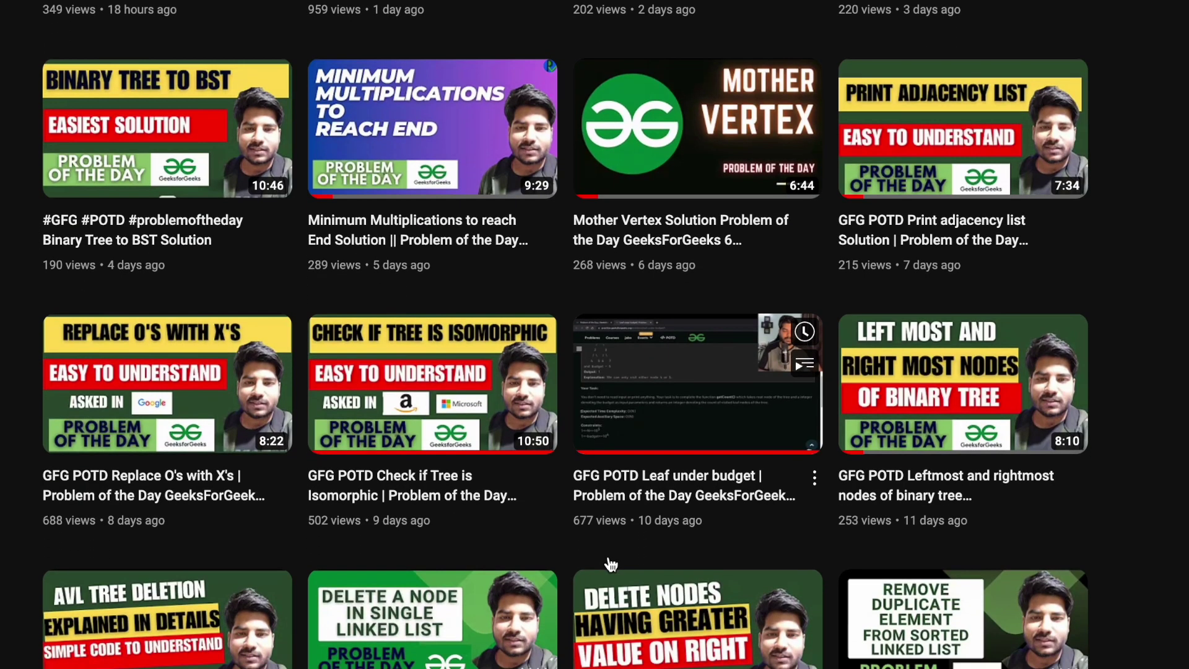
scroll(611, 563, down, 5)
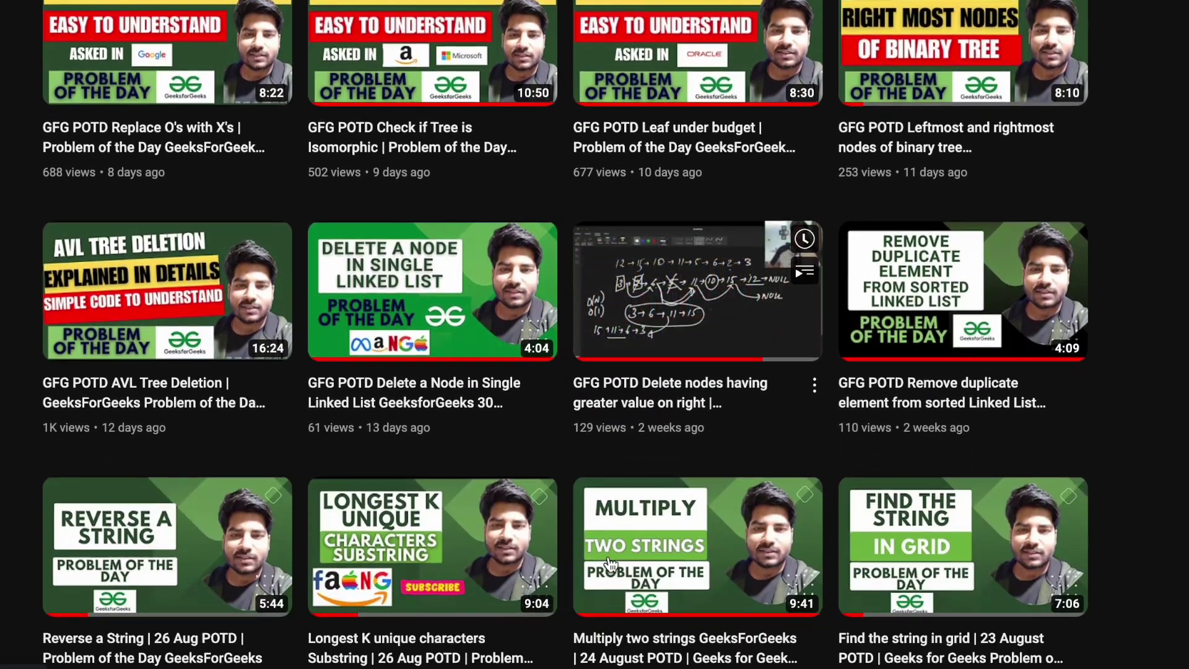
scroll(610, 564, down, 5)
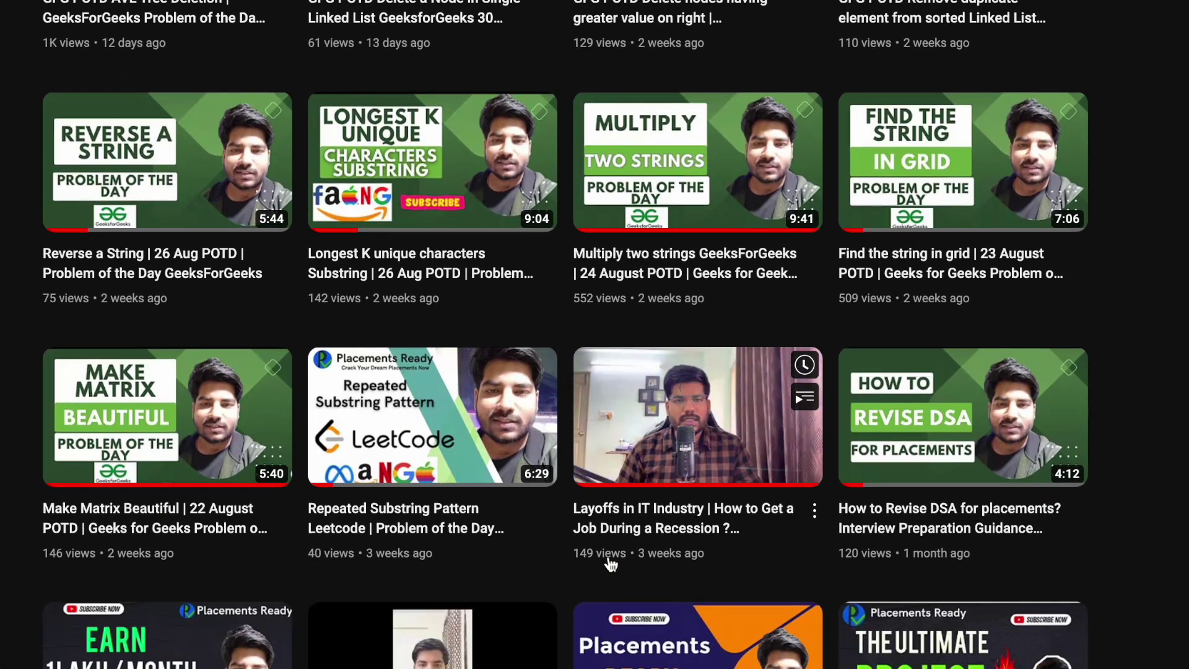
scroll(610, 564, up, 4)
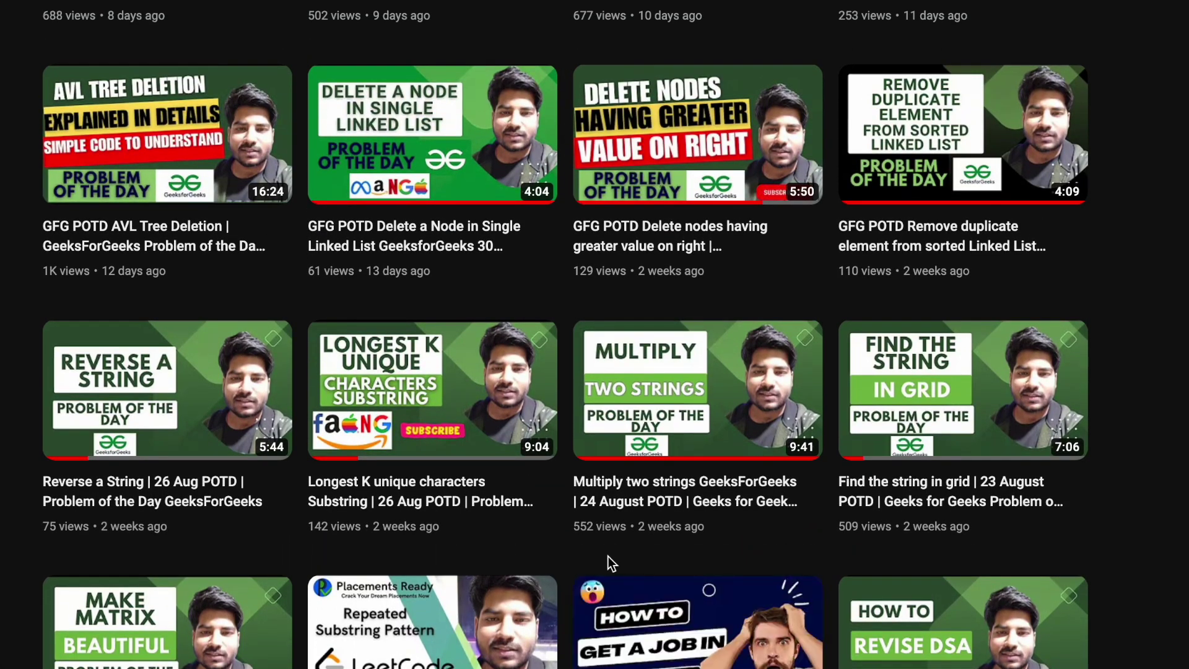